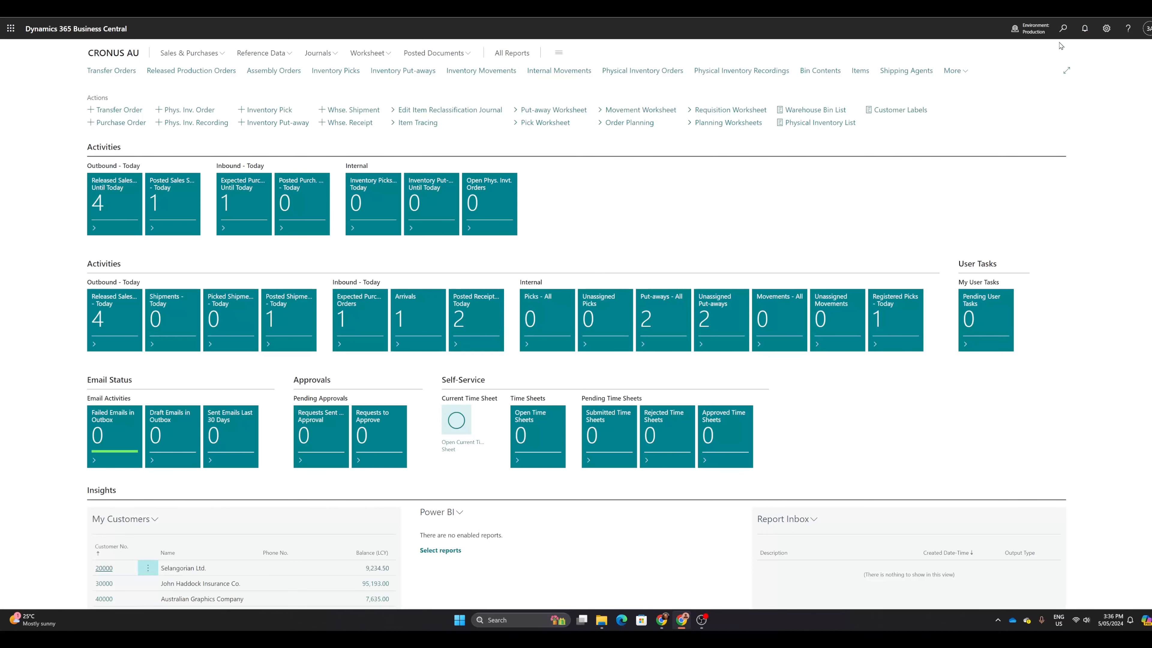
Step: Open the Items list, filter it by "athens" and open the item card of the ATHENS Desk
{"action": "left_click", "coordinate": [1062, 30]}
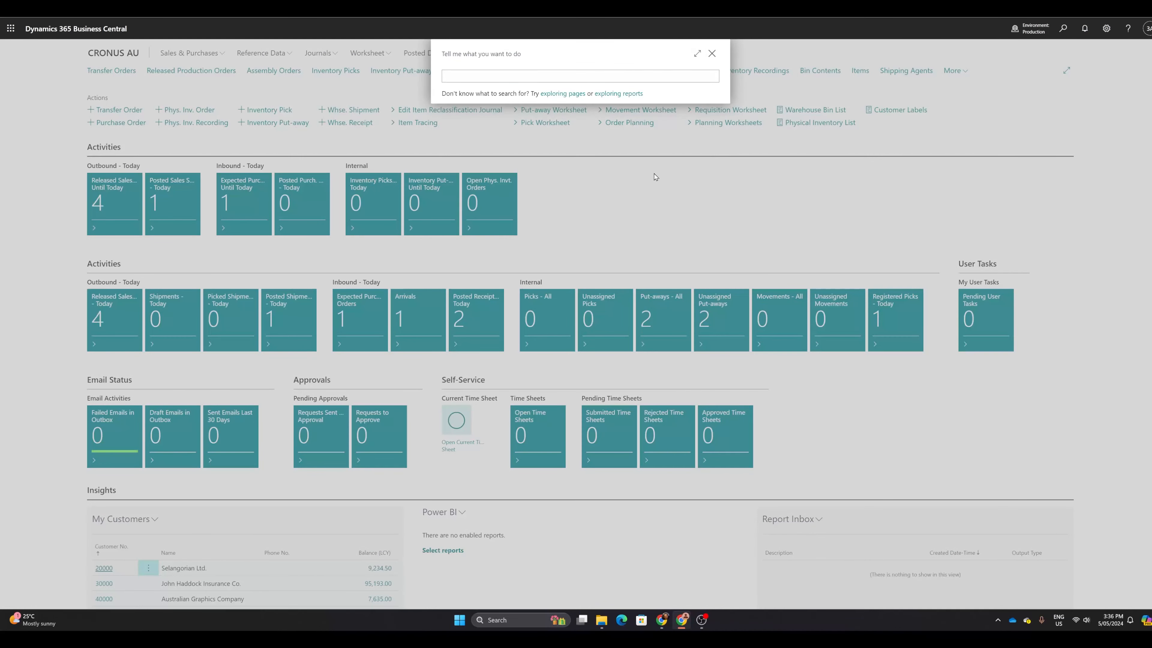
{"action": "type", "text": "items"}
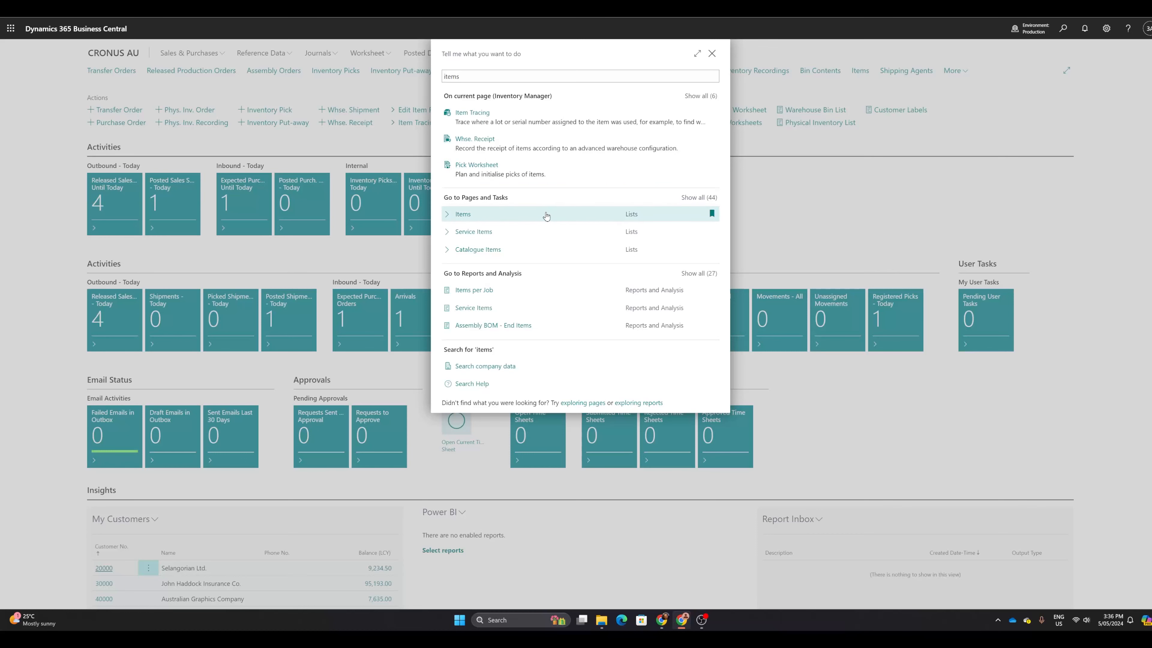
{"action": "left_click", "coordinate": [462, 214]}
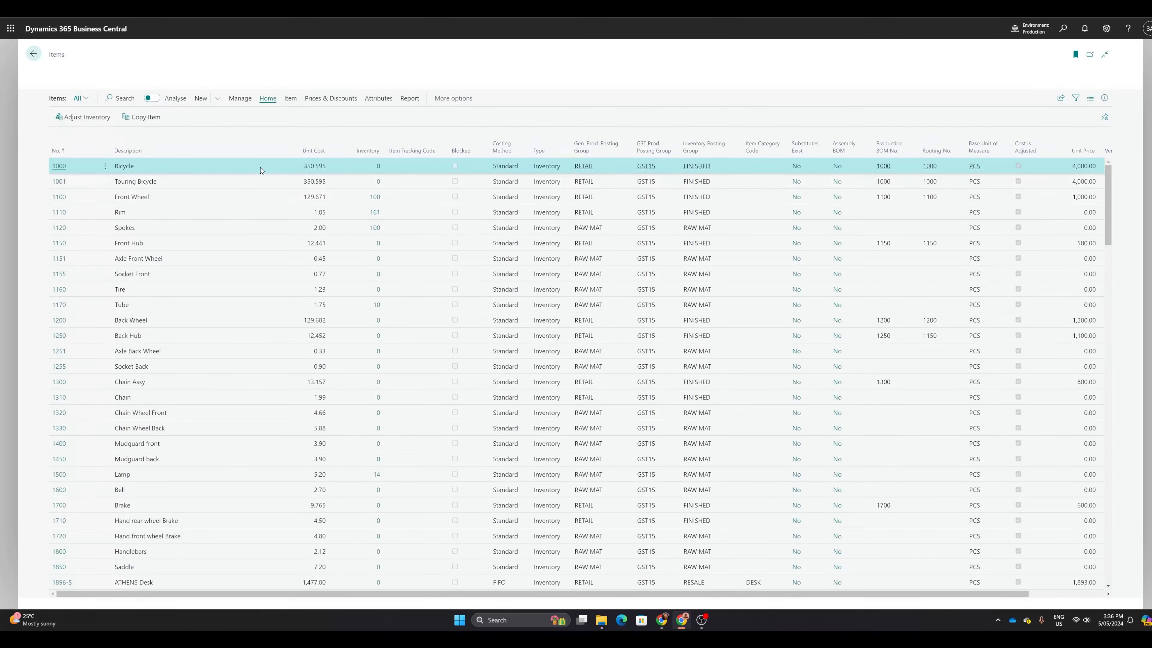
{"action": "left_click", "coordinate": [134, 104]}
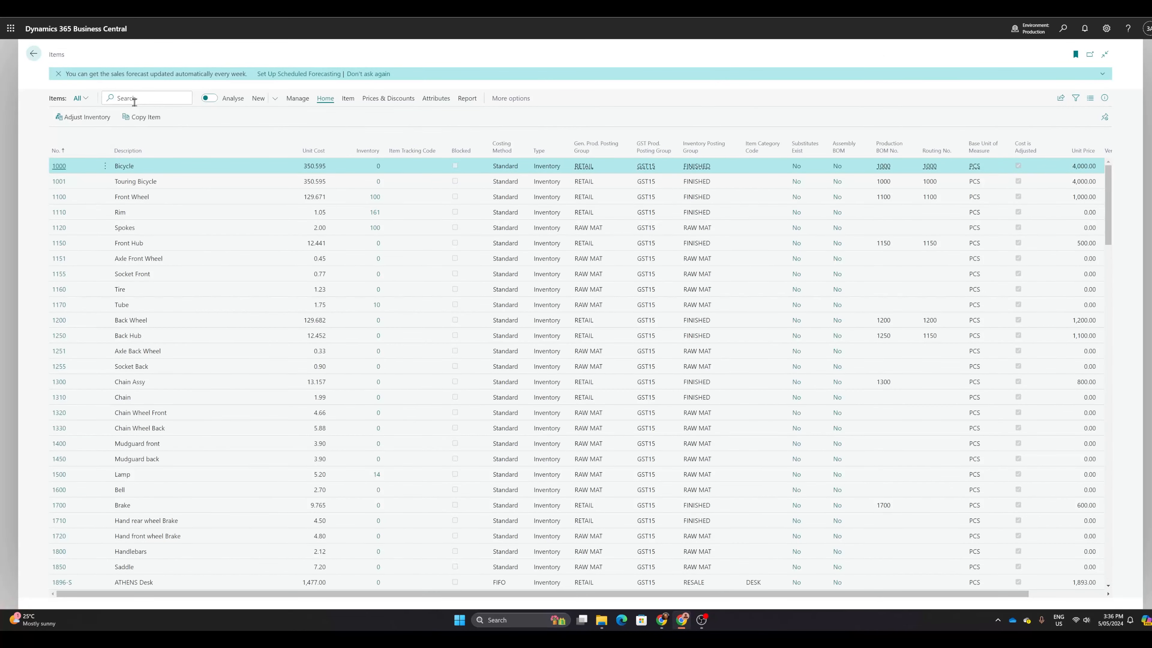
{"action": "type", "text": "athens"}
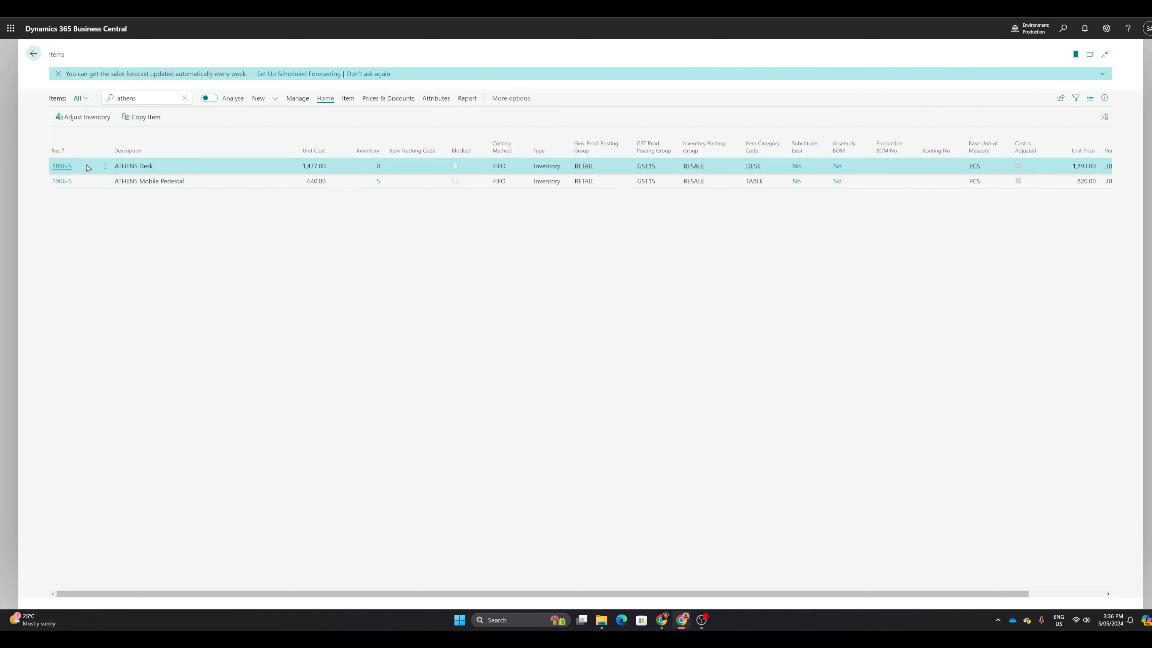
{"action": "left_click", "coordinate": [67, 169]}
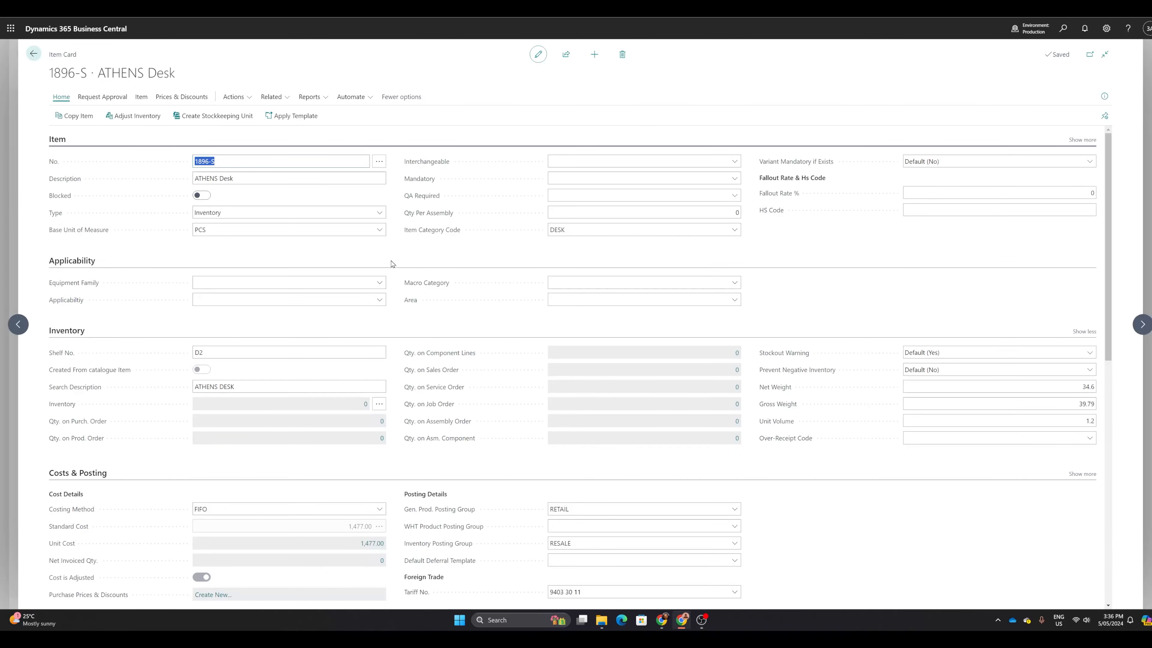
Step: Open the CoolWood Technologies vendor card from the item's replenishment vendor in the full vendor list, and make the card editable
{"action": "scroll", "coordinate": [394, 261], "scroll_direction": "down", "scroll_amount": 5}
{"action": "scroll", "coordinate": [394, 256], "scroll_direction": "down", "scroll_amount": 3}
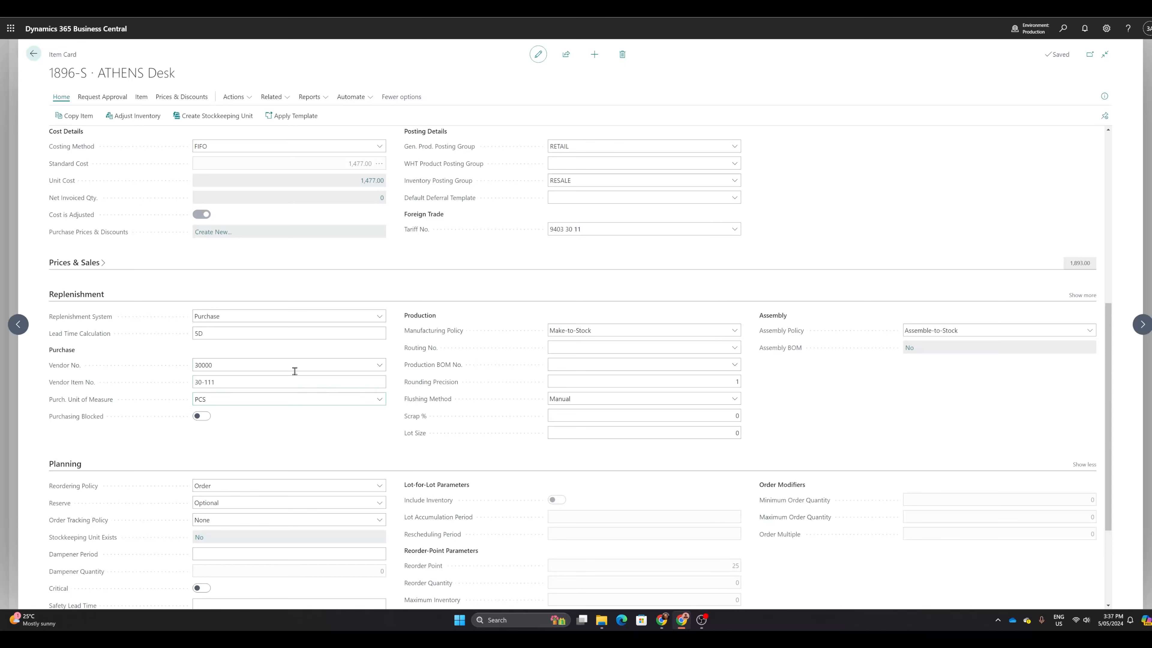
{"action": "scroll", "coordinate": [401, 454], "scroll_direction": "down", "scroll_amount": 1}
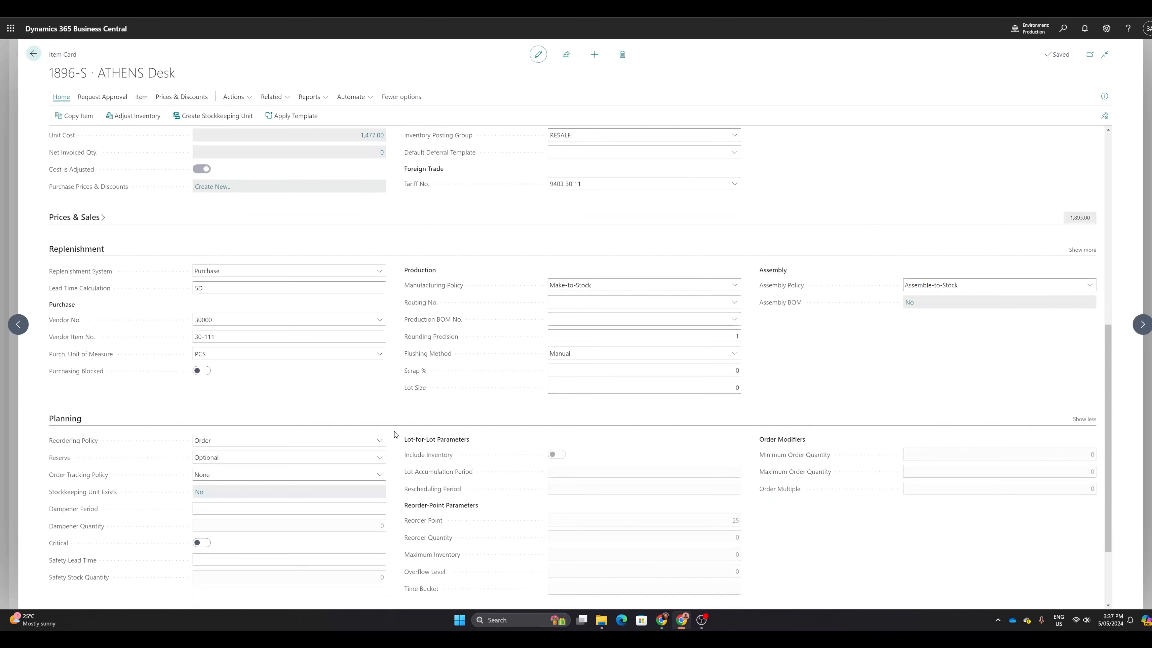
{"action": "scroll", "coordinate": [395, 435], "scroll_direction": "up", "scroll_amount": 1}
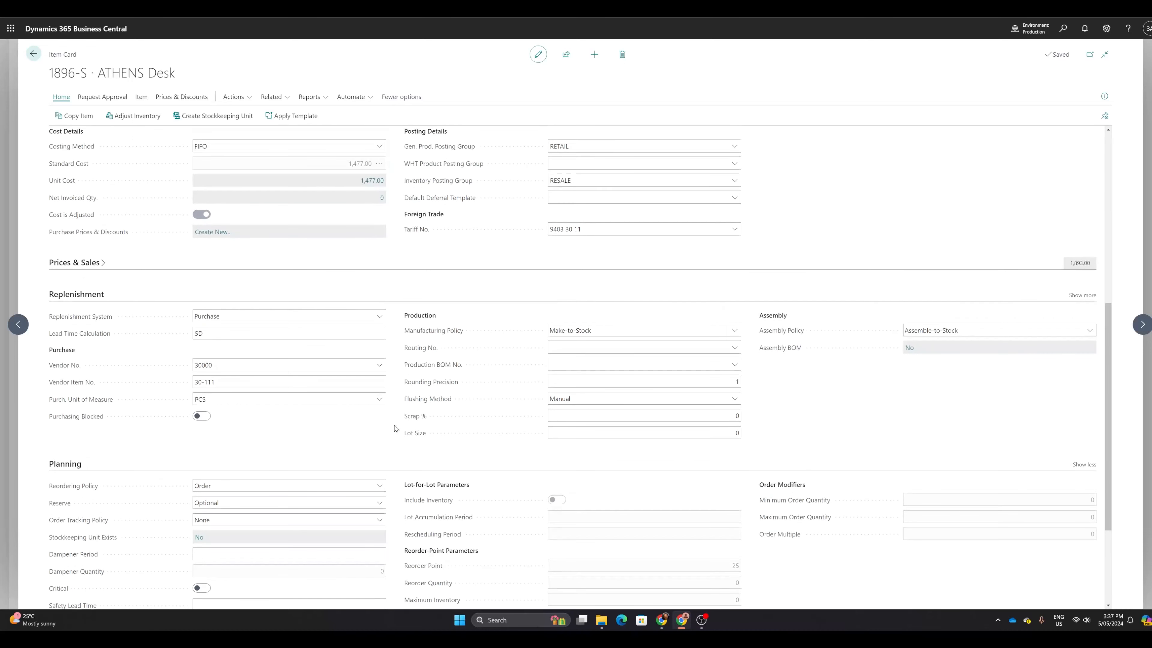
{"action": "left_click", "coordinate": [379, 366]}
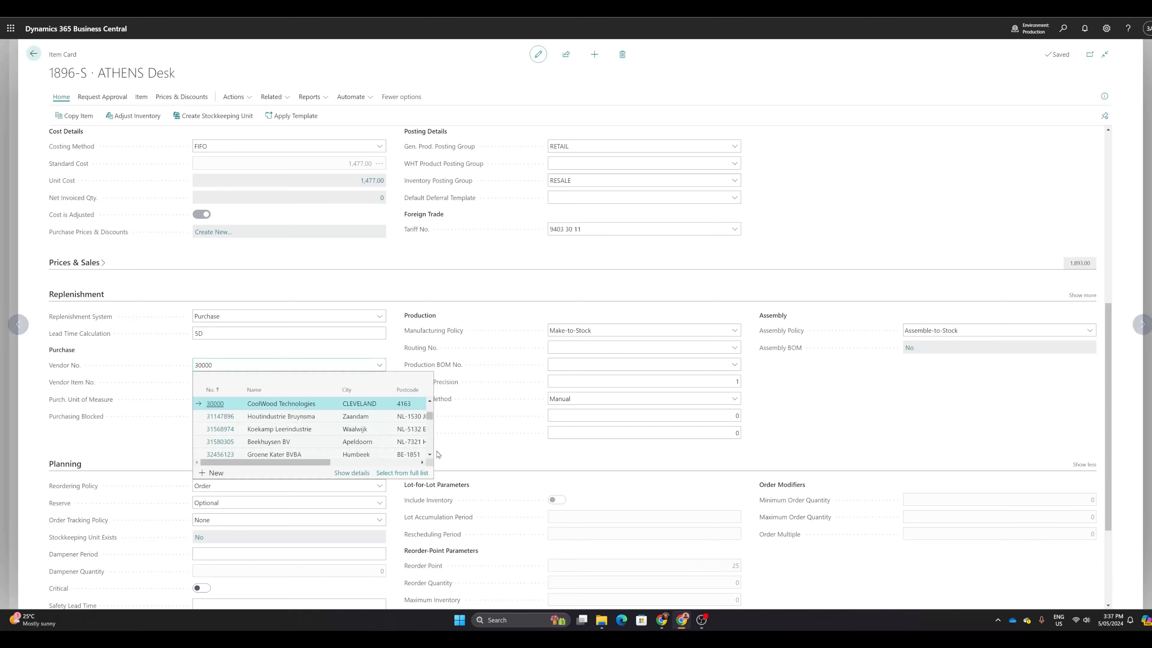
{"action": "left_click", "coordinate": [402, 473]}
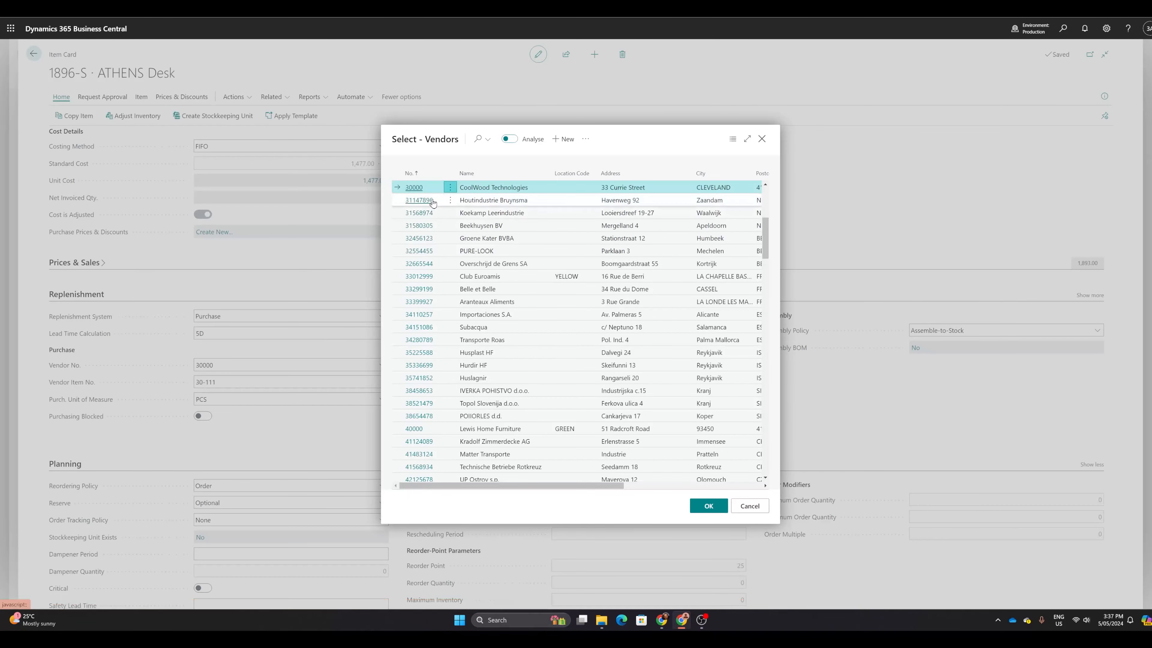
{"action": "left_click", "coordinate": [450, 189]}
{"action": "left_click", "coordinate": [419, 204]}
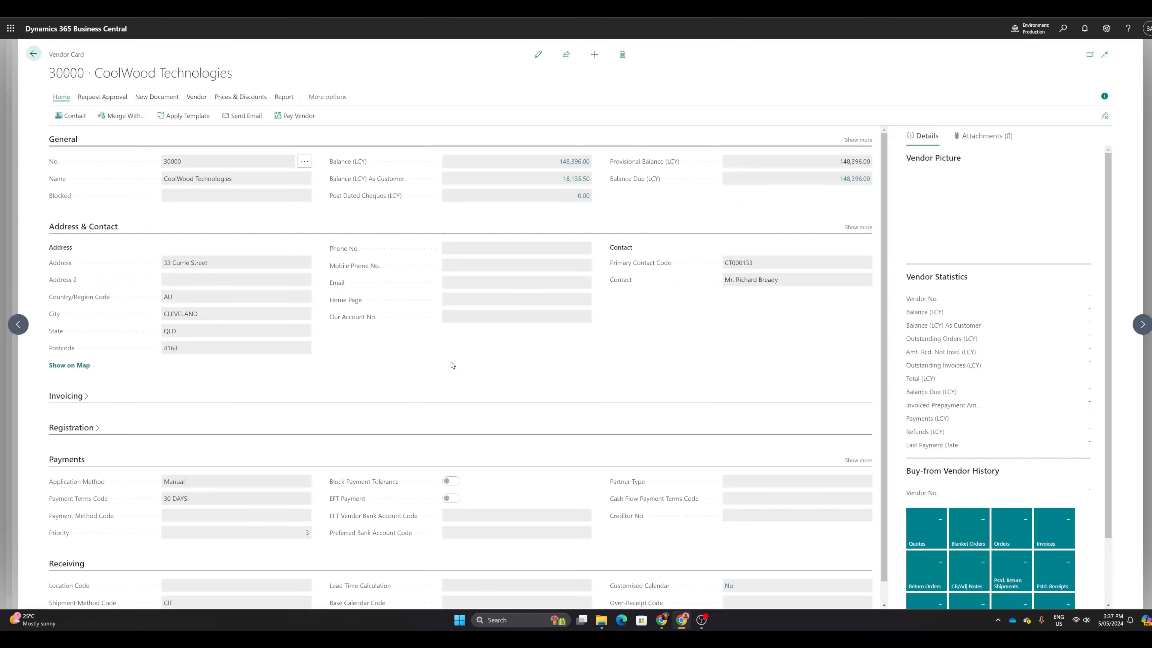
{"action": "left_click", "coordinate": [539, 55]}
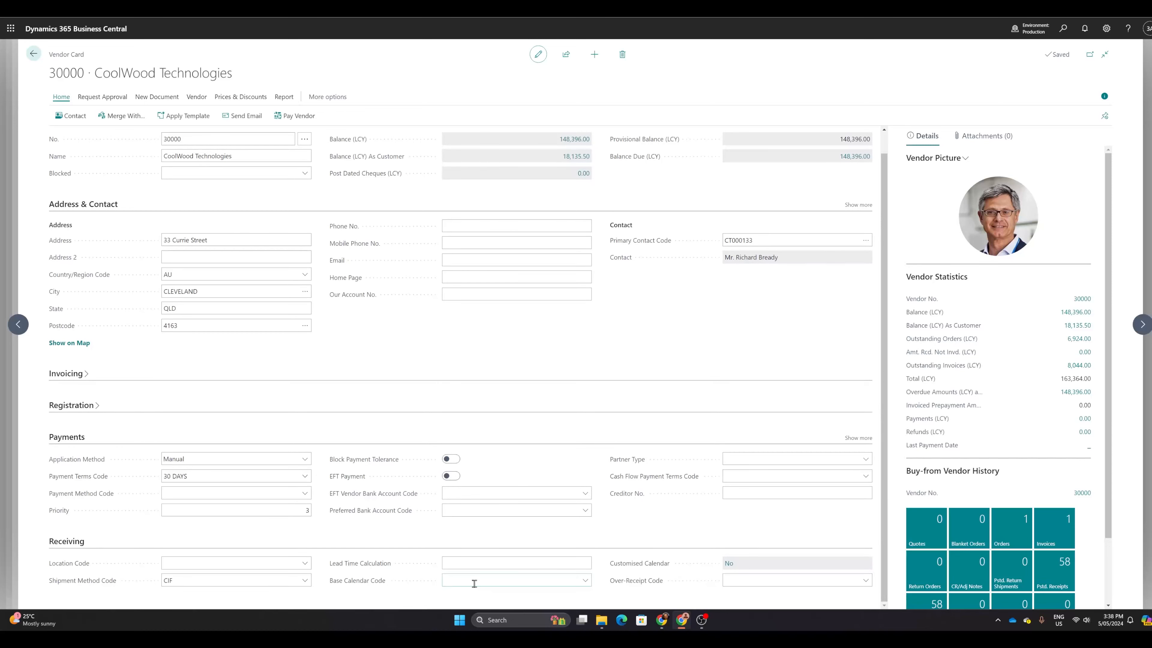
Step: Look up the base calendars available for the vendor's receiving settings and leave without choosing one
{"action": "mouse_move", "coordinate": [386, 586]}
{"action": "left_click", "coordinate": [544, 583]}
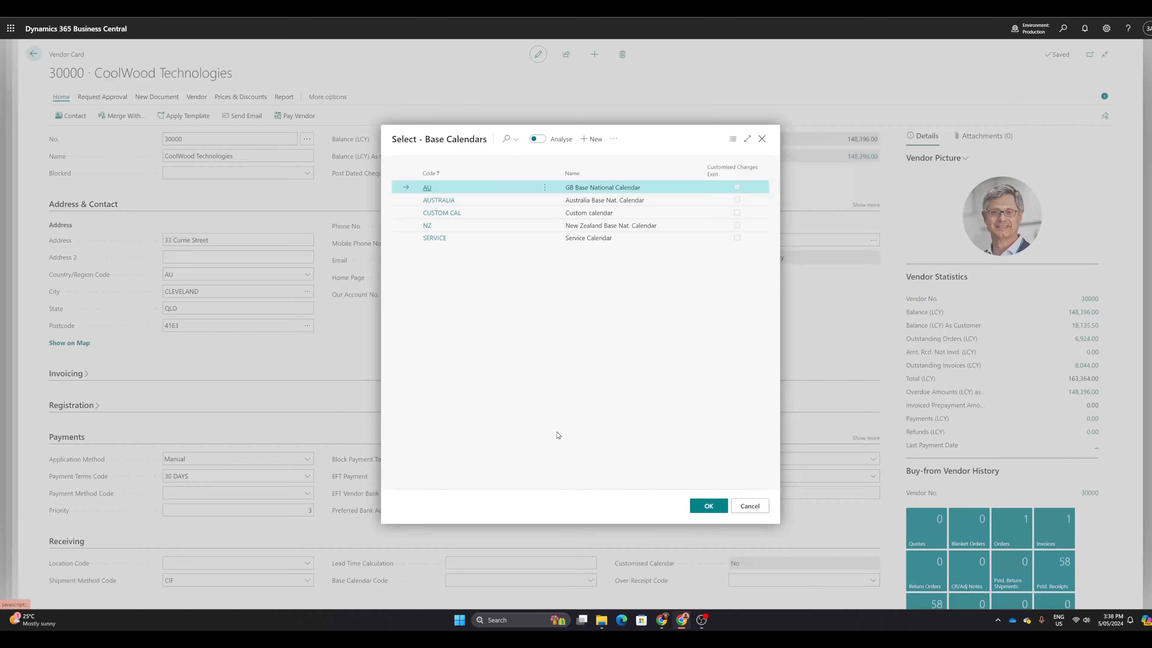
{"action": "left_click", "coordinate": [747, 507]}
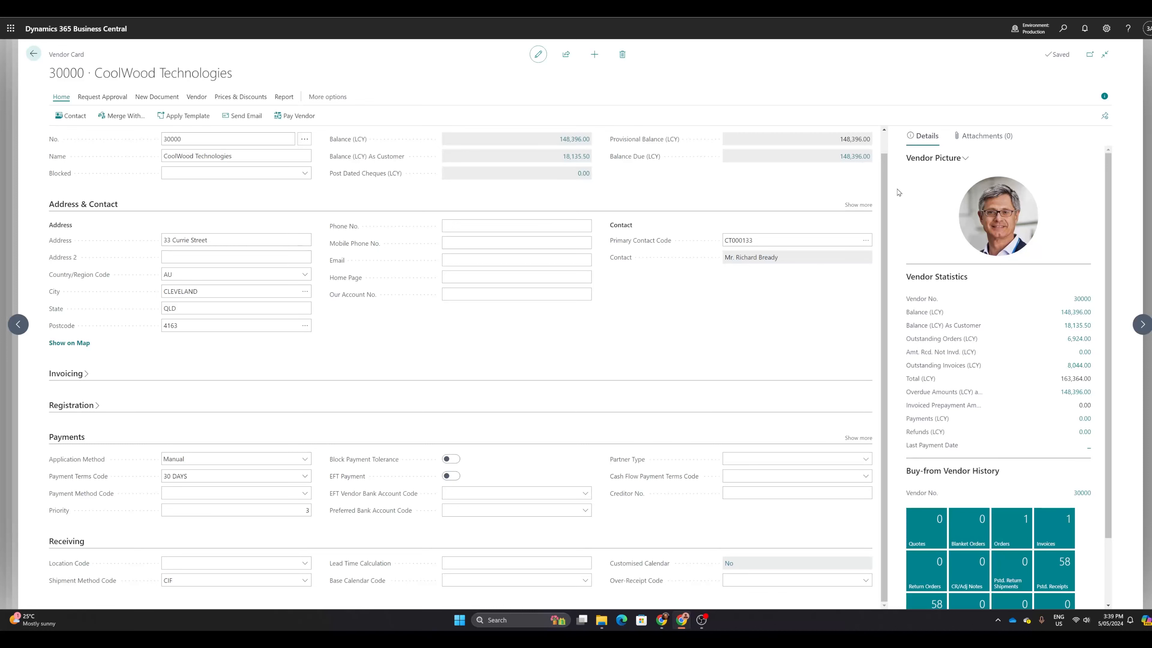
Step: Search for the company information setup and open the Company Information page
{"action": "left_click", "coordinate": [1063, 28]}
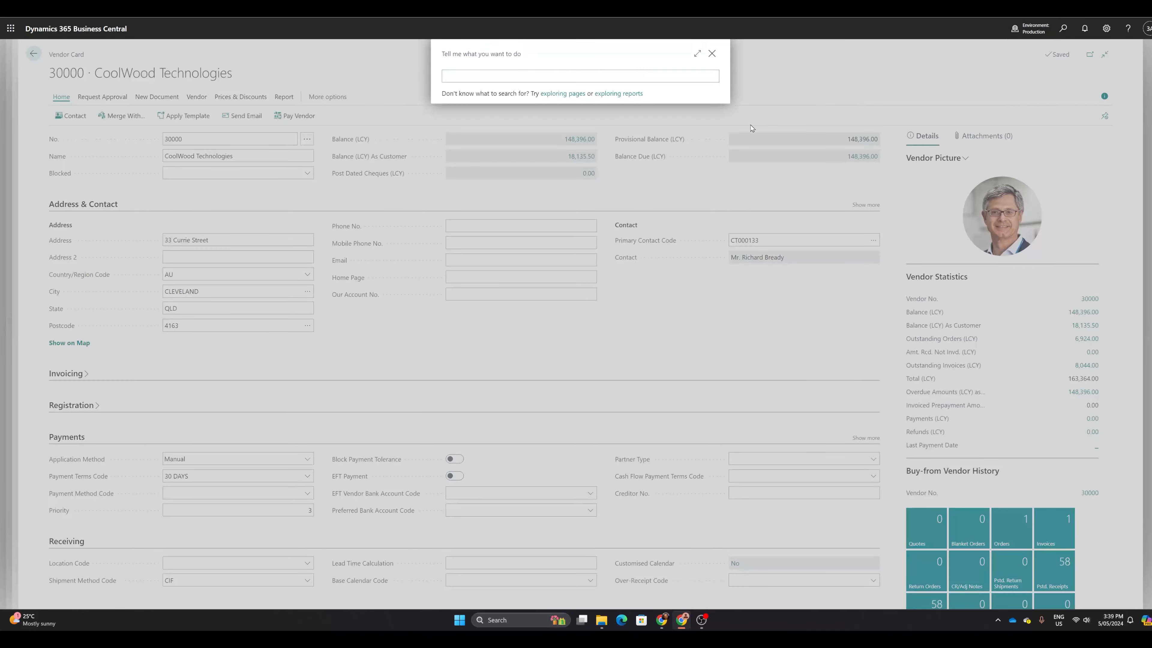
{"action": "type", "text": "compan inf"}
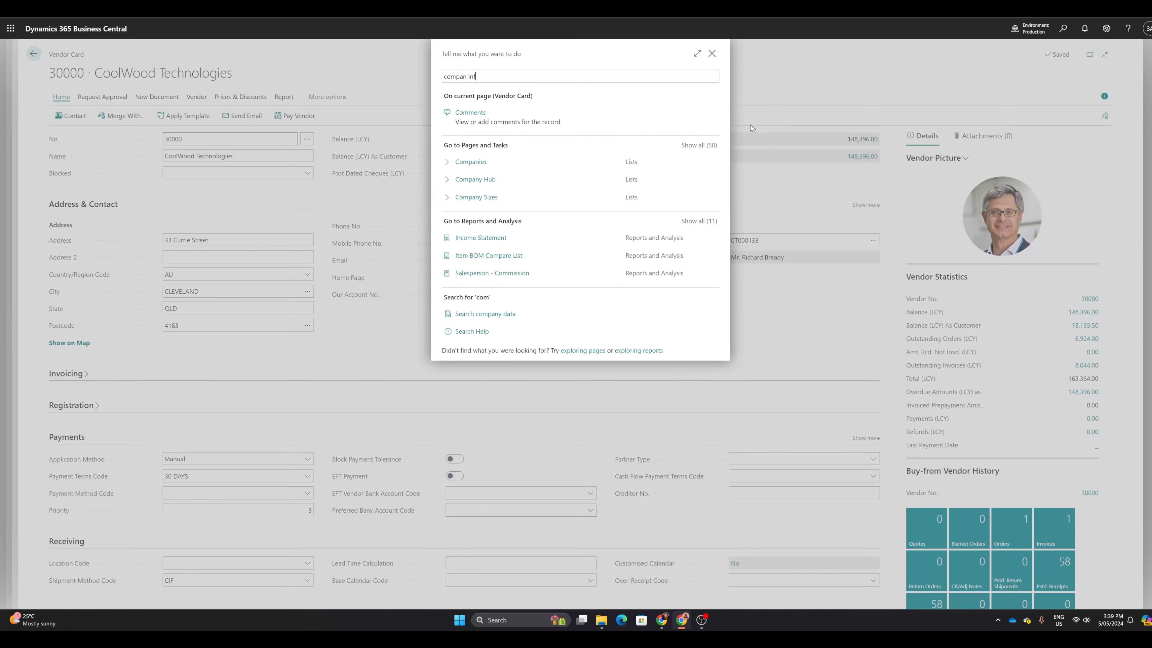
{"action": "left_click", "coordinate": [529, 112]}
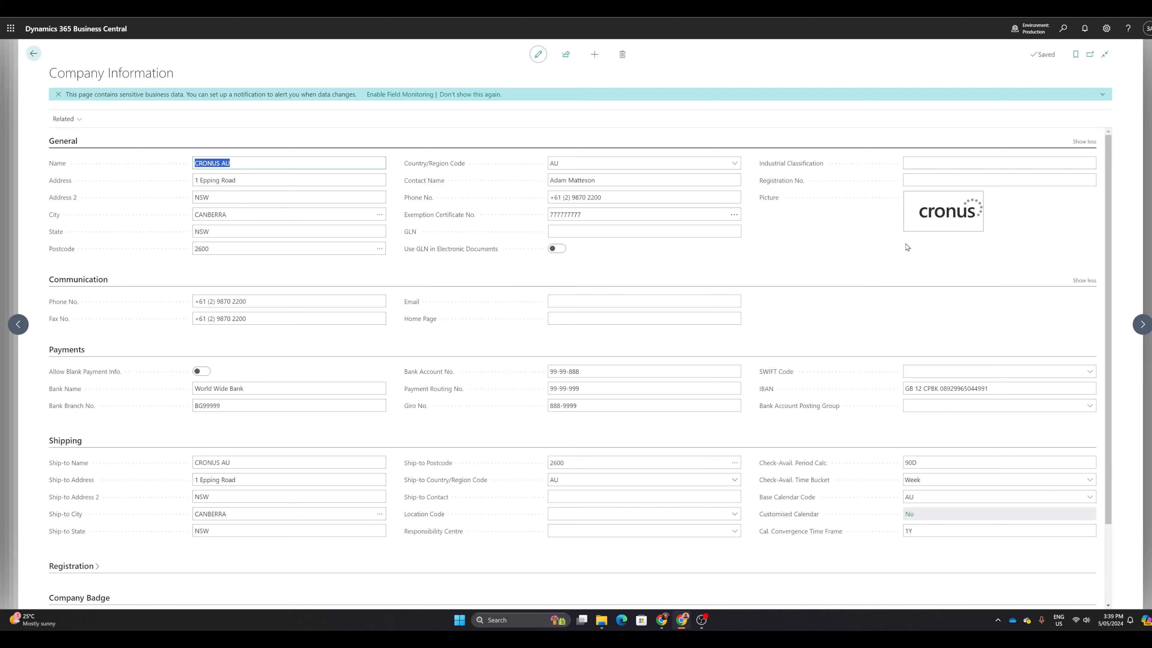
Step: Open the card of the AU base calendar from the full calendar list of the company's shipping Base Calendar Code
{"action": "scroll", "coordinate": [478, 463], "scroll_direction": "down", "scroll_amount": 2}
{"action": "scroll", "coordinate": [487, 452], "scroll_direction": "up", "scroll_amount": 2}
{"action": "mouse_move", "coordinate": [804, 502]}
{"action": "left_click", "coordinate": [1024, 498]}
{"action": "double_click", "coordinate": [927, 496]}
{"action": "left_click", "coordinate": [878, 551]}
{"action": "left_click", "coordinate": [1090, 497]}
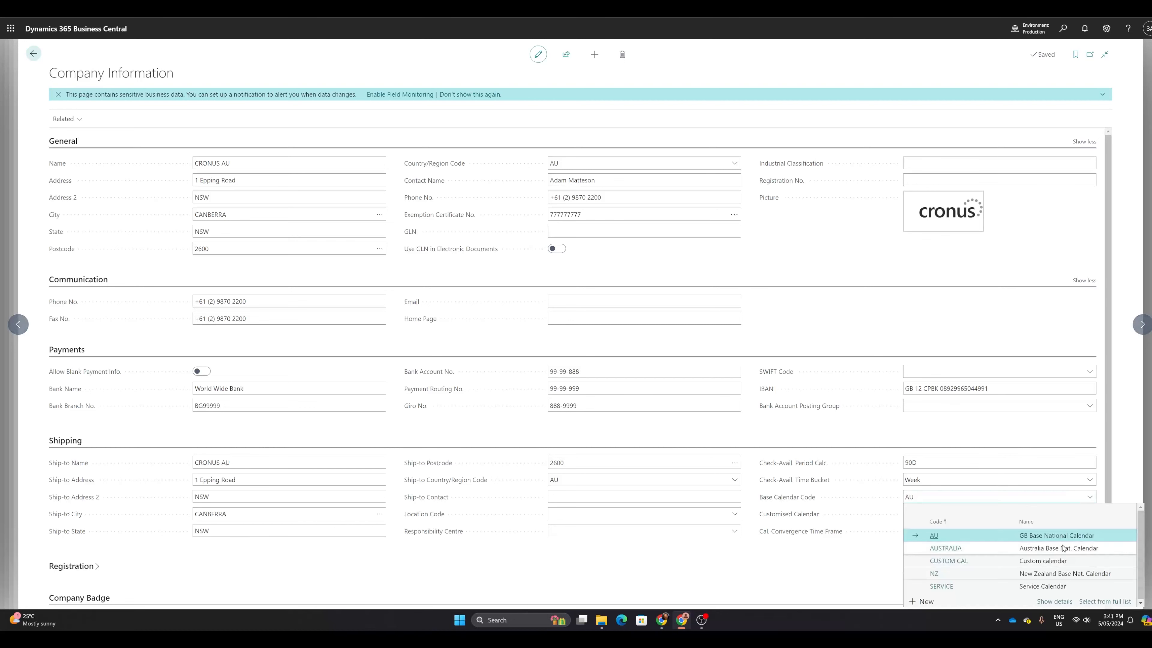
{"action": "left_click", "coordinate": [1103, 606]}
{"action": "left_click", "coordinate": [545, 187]}
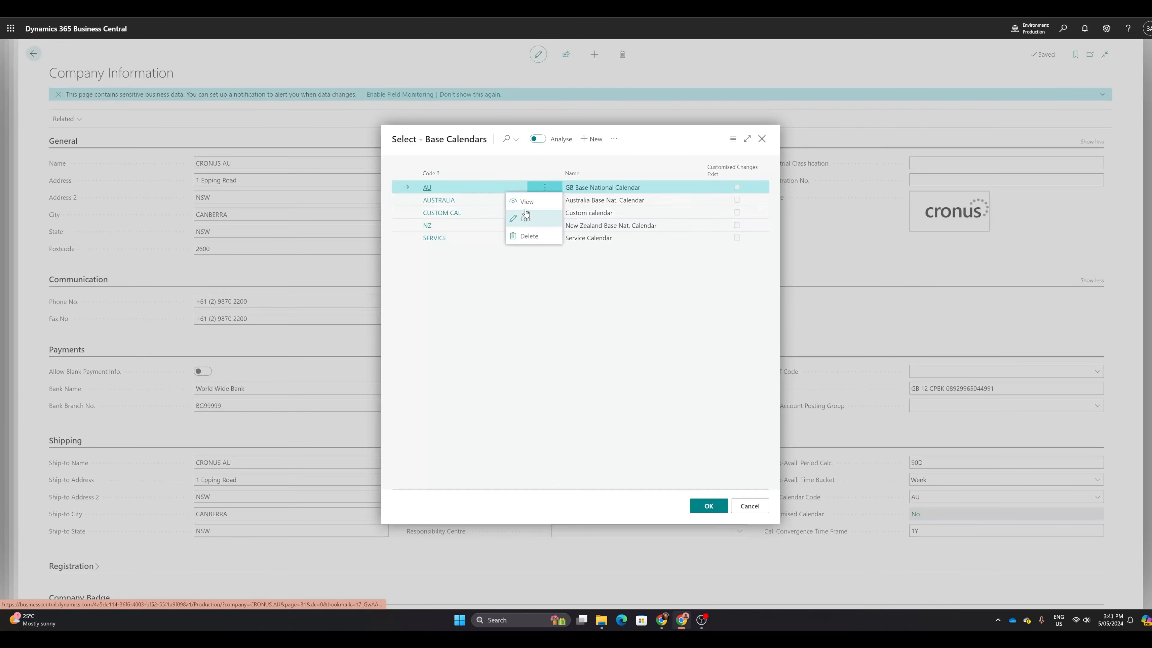
{"action": "left_click", "coordinate": [526, 208]}
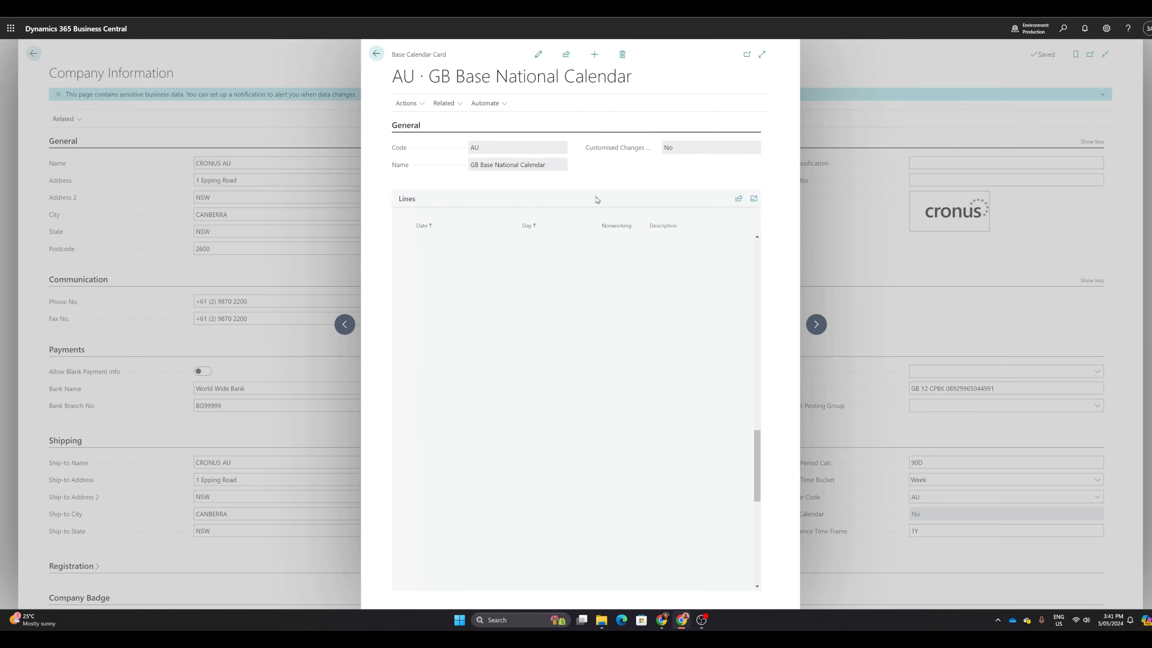
Step: Examine the AU base calendar lines for nonworking weekends and public holidays around December and January
{"action": "scroll", "coordinate": [599, 318], "scroll_direction": "up", "scroll_amount": 20}
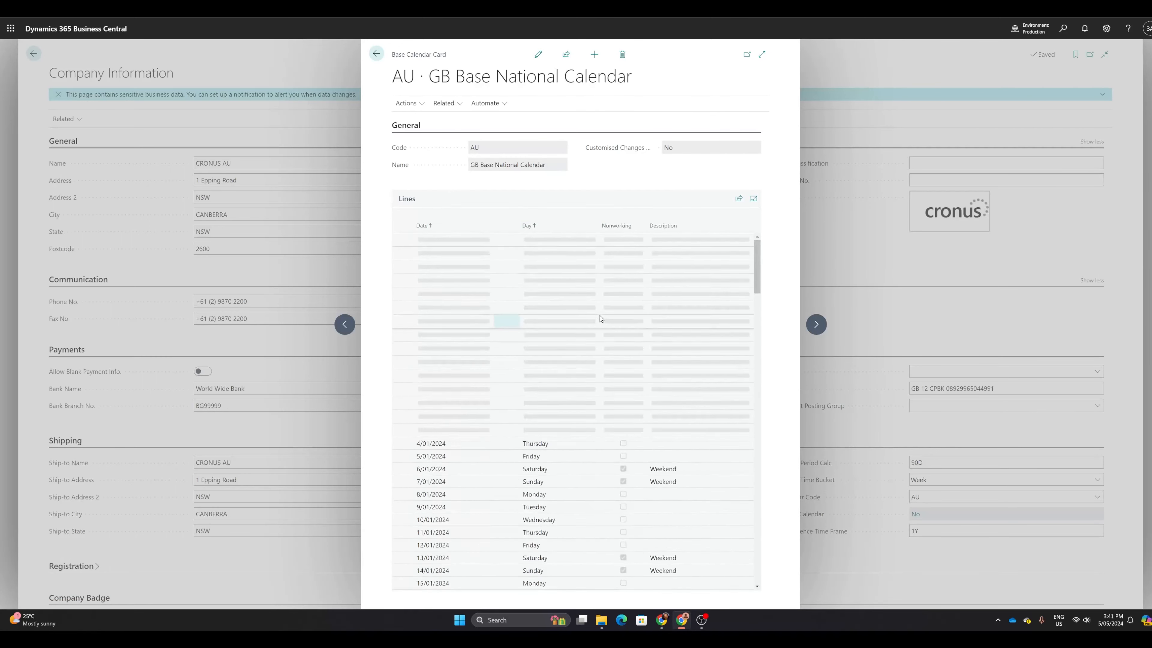
{"action": "scroll", "coordinate": [599, 319], "scroll_direction": "down", "scroll_amount": 3}
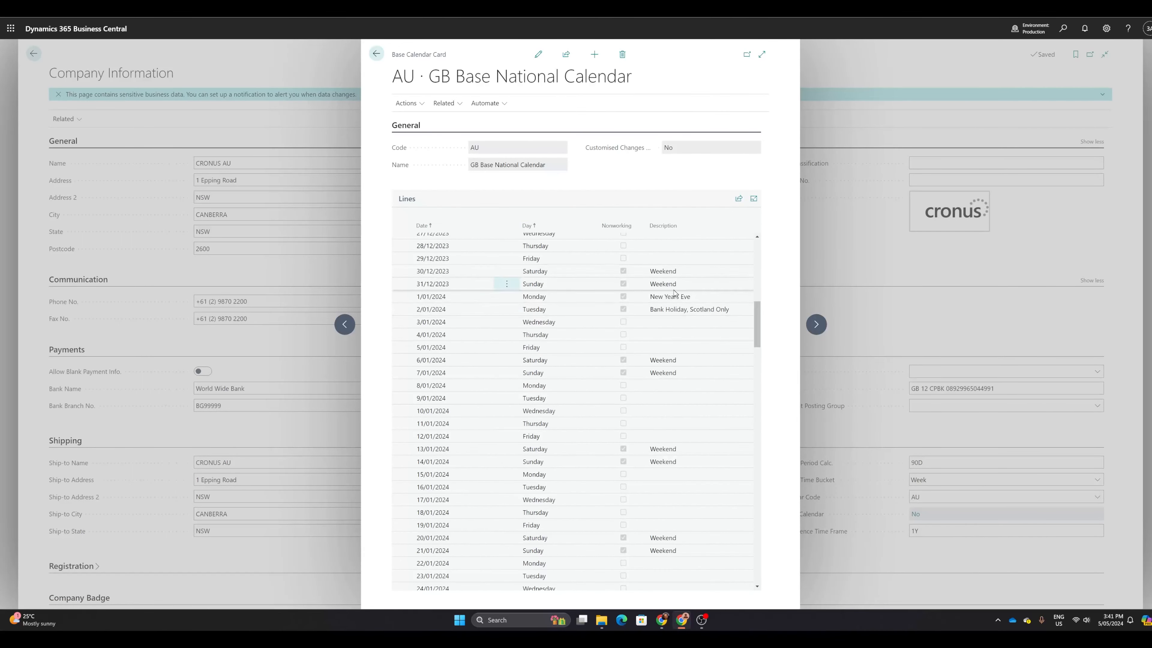
{"action": "scroll", "coordinate": [676, 302], "scroll_direction": "up", "scroll_amount": 3}
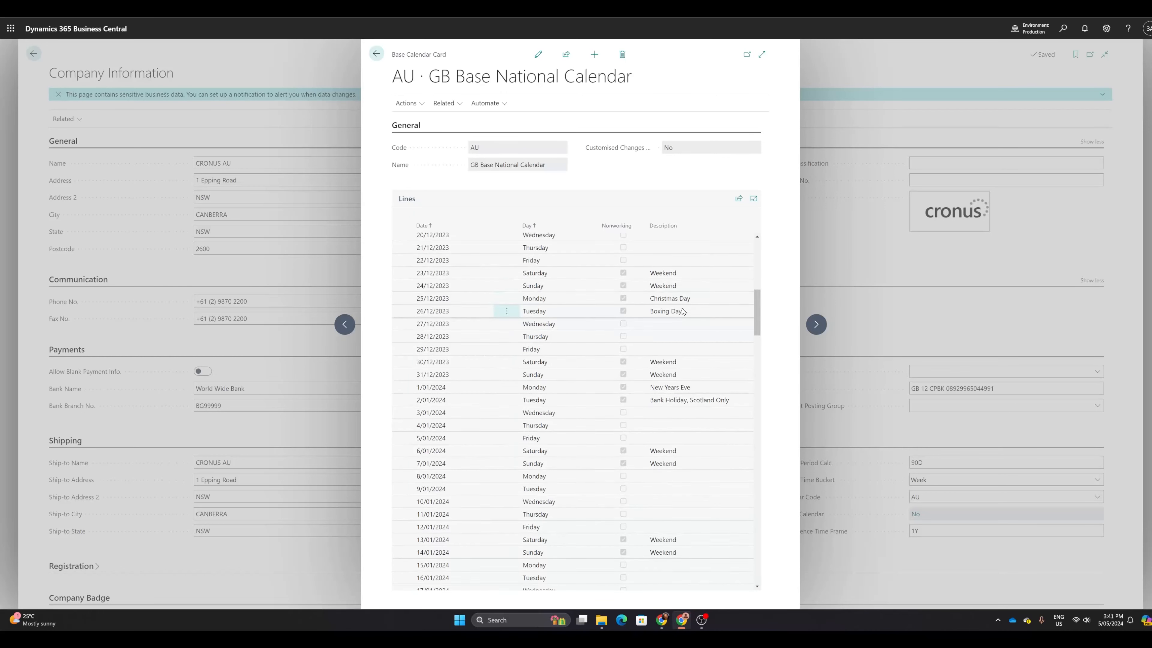
{"action": "left_click", "coordinate": [687, 310]}
{"action": "left_click", "coordinate": [681, 401]}
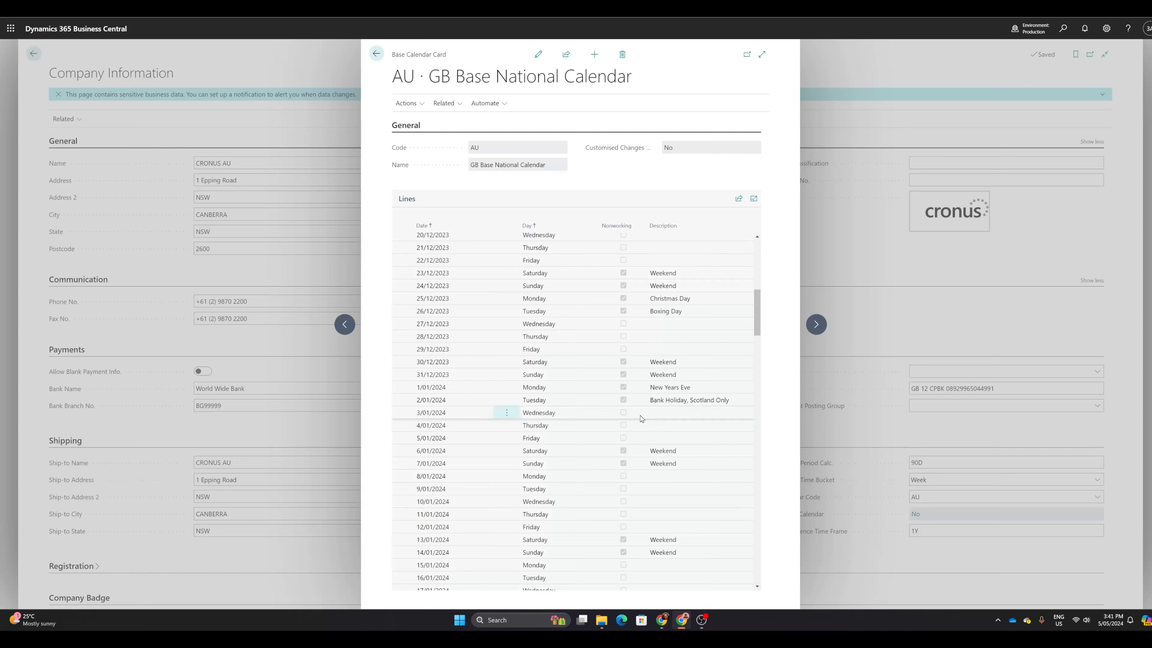
{"action": "scroll", "coordinate": [675, 444], "scroll_direction": "down", "scroll_amount": 10}
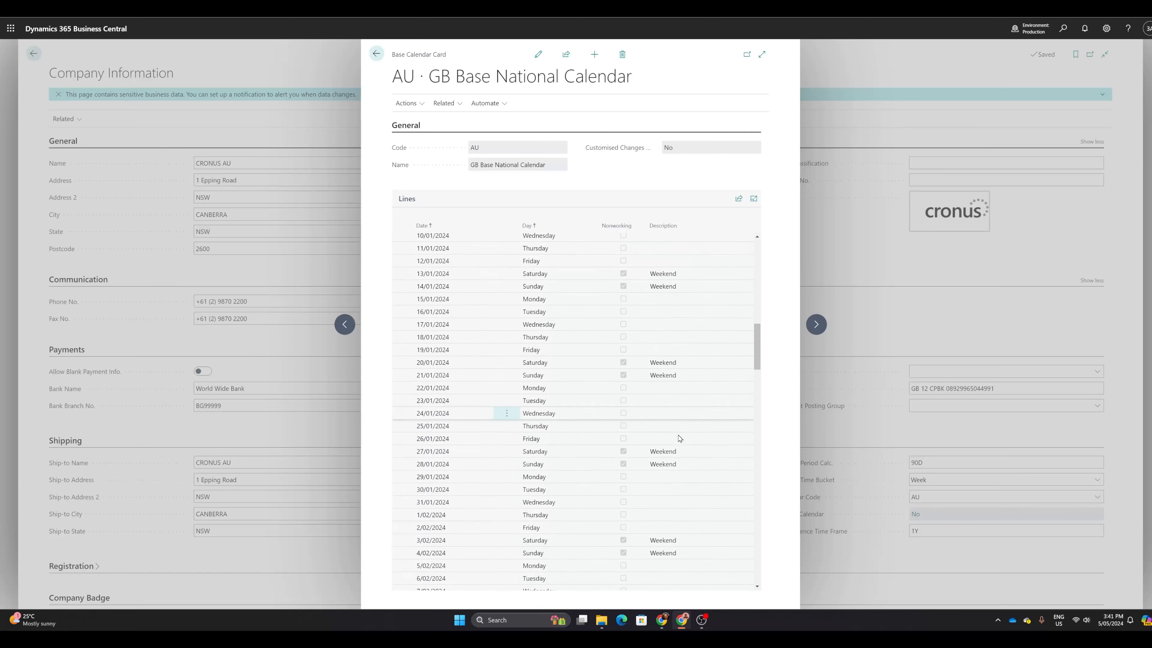
{"action": "scroll", "coordinate": [681, 435], "scroll_direction": "up", "scroll_amount": 10}
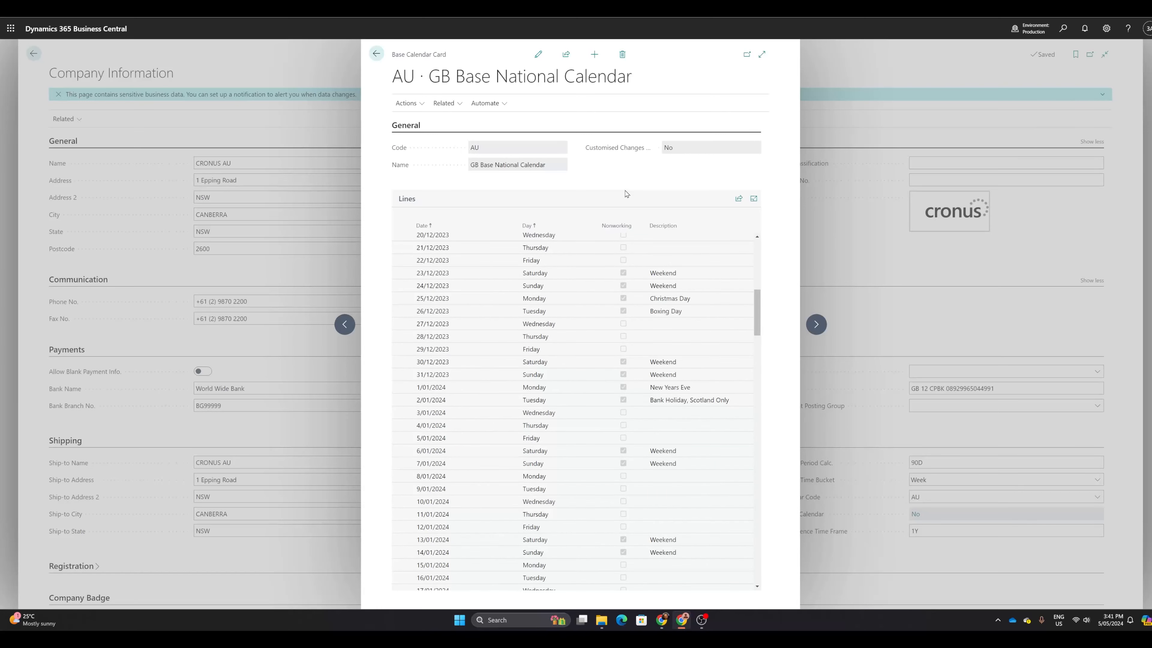
Step: Return to the ATHENS Desk item card and review its inventory, costing and replenishment settings
{"action": "key", "text": "Escape"}
{"action": "key", "text": "Escape"}
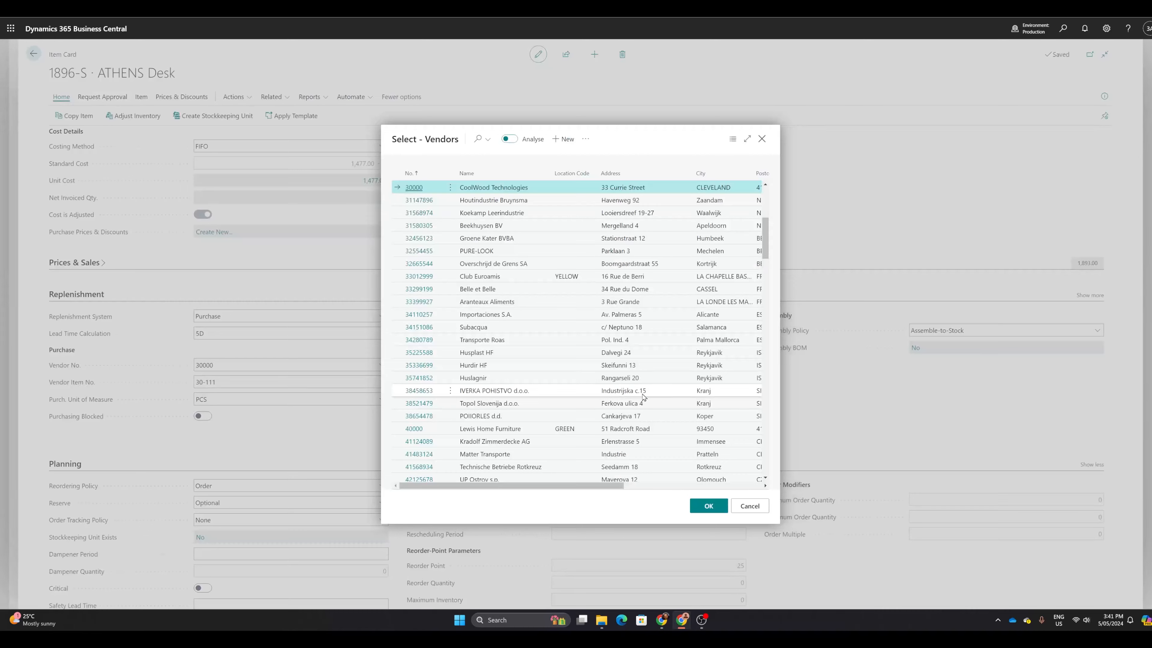
{"action": "key", "text": "Escape"}
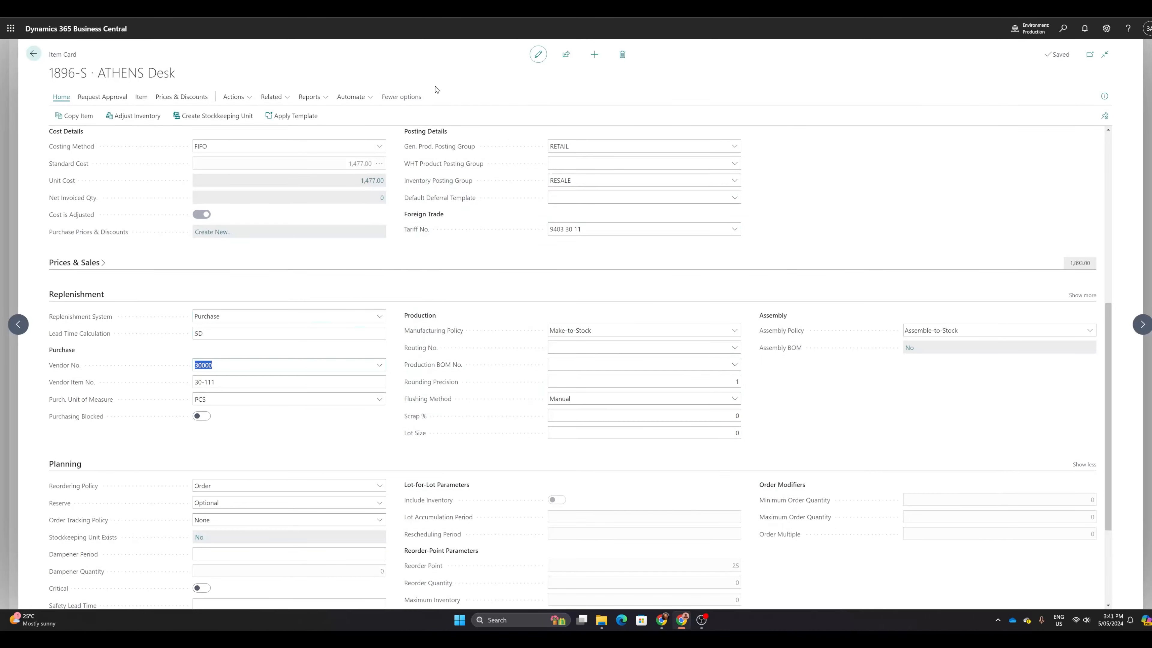
{"action": "scroll", "coordinate": [396, 290], "scroll_direction": "up", "scroll_amount": 5}
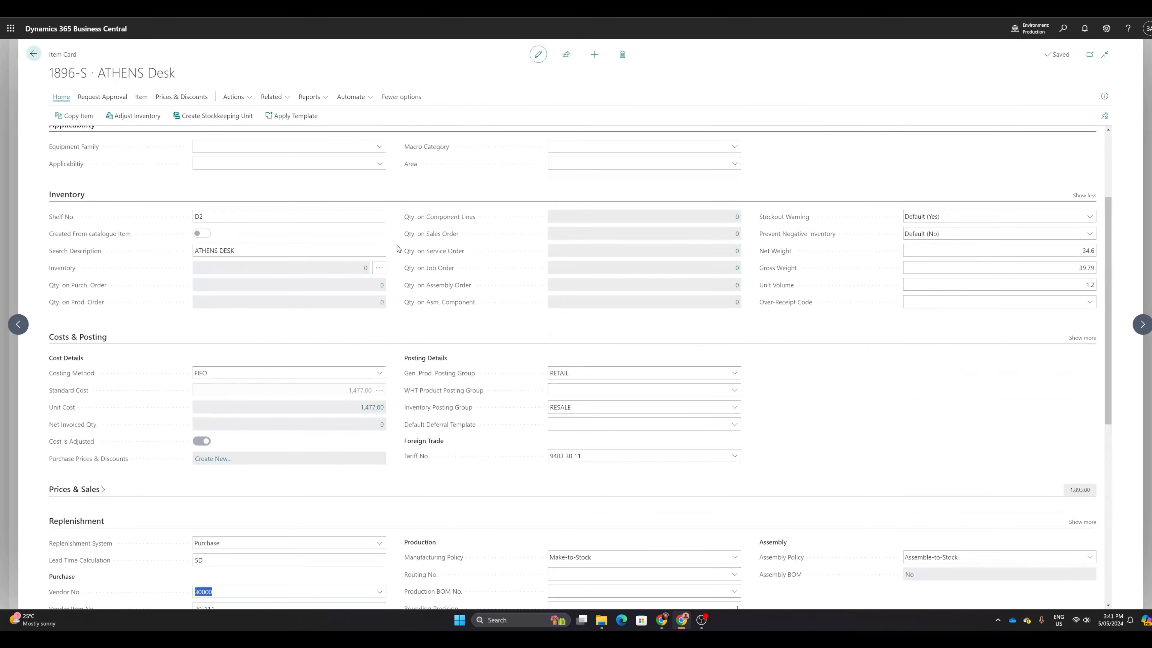
{"action": "scroll", "coordinate": [397, 249], "scroll_direction": "up", "scroll_amount": 2}
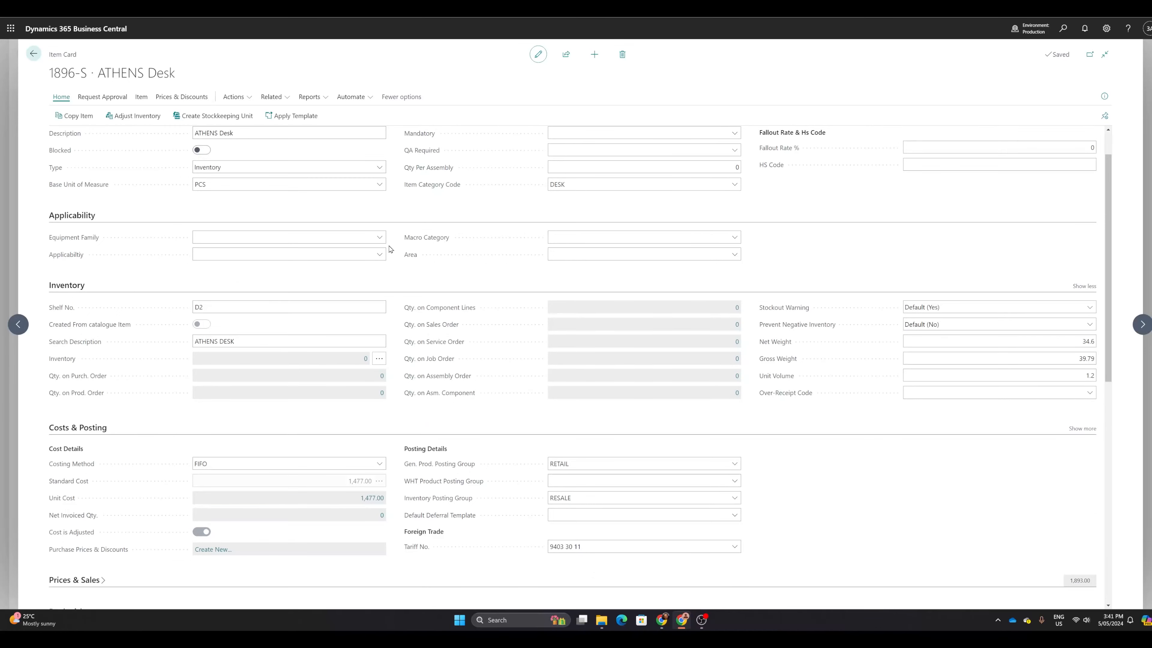
{"action": "scroll", "coordinate": [393, 247], "scroll_direction": "down", "scroll_amount": 2}
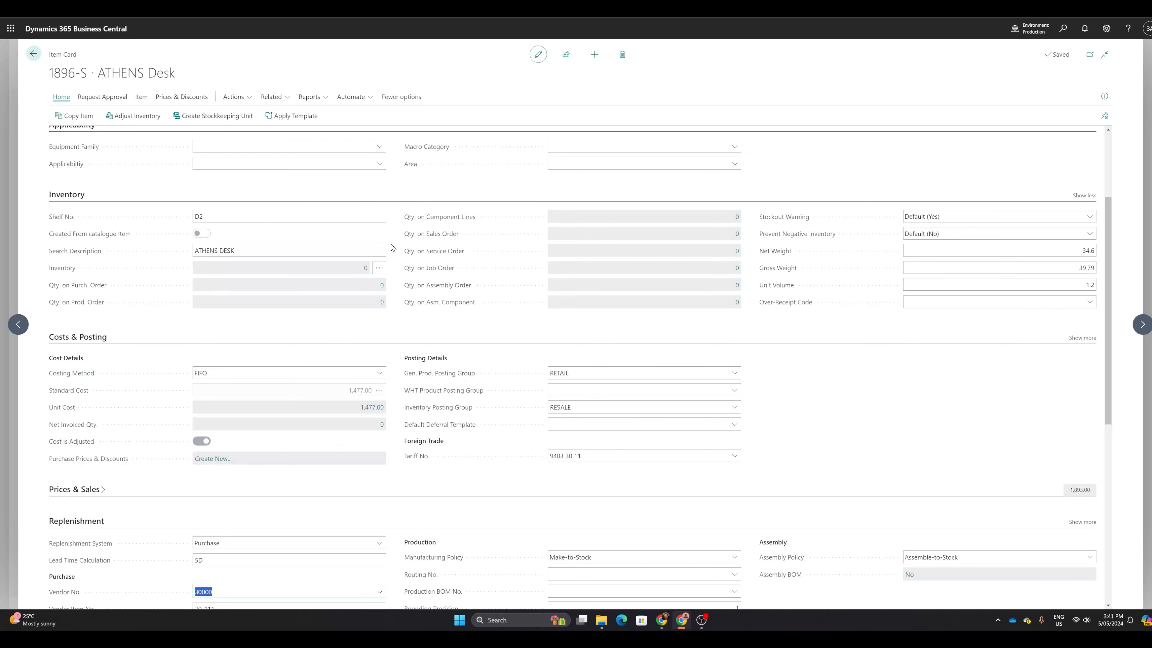
{"action": "scroll", "coordinate": [392, 247], "scroll_direction": "down", "scroll_amount": 3}
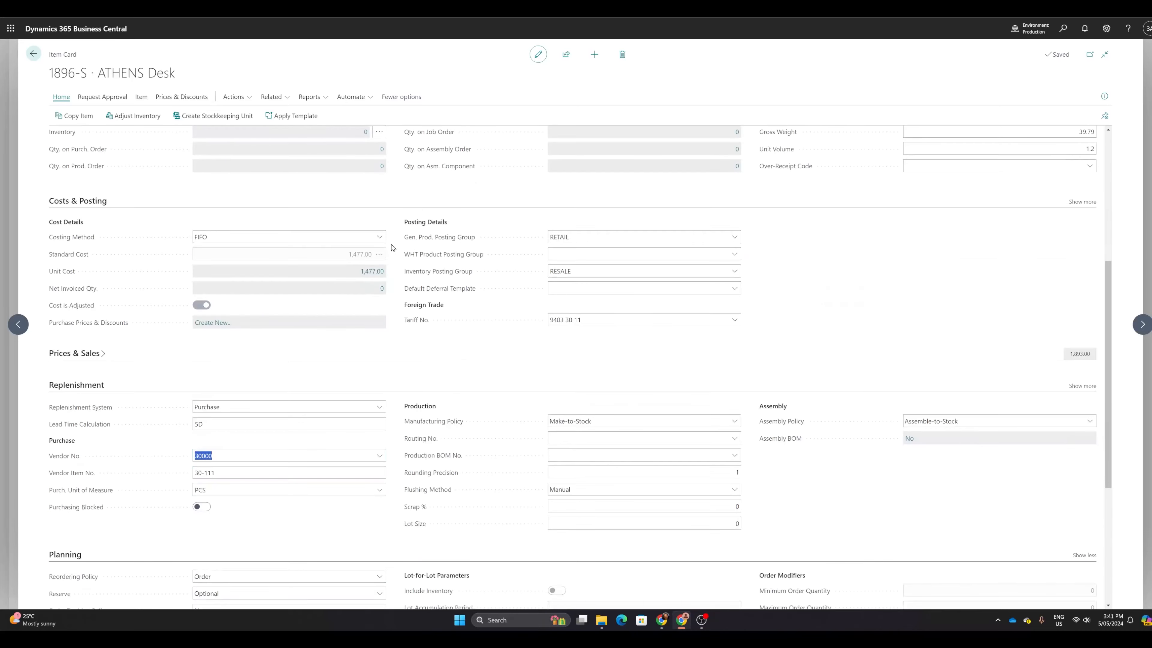
{"action": "scroll", "coordinate": [392, 247], "scroll_direction": "up", "scroll_amount": 3}
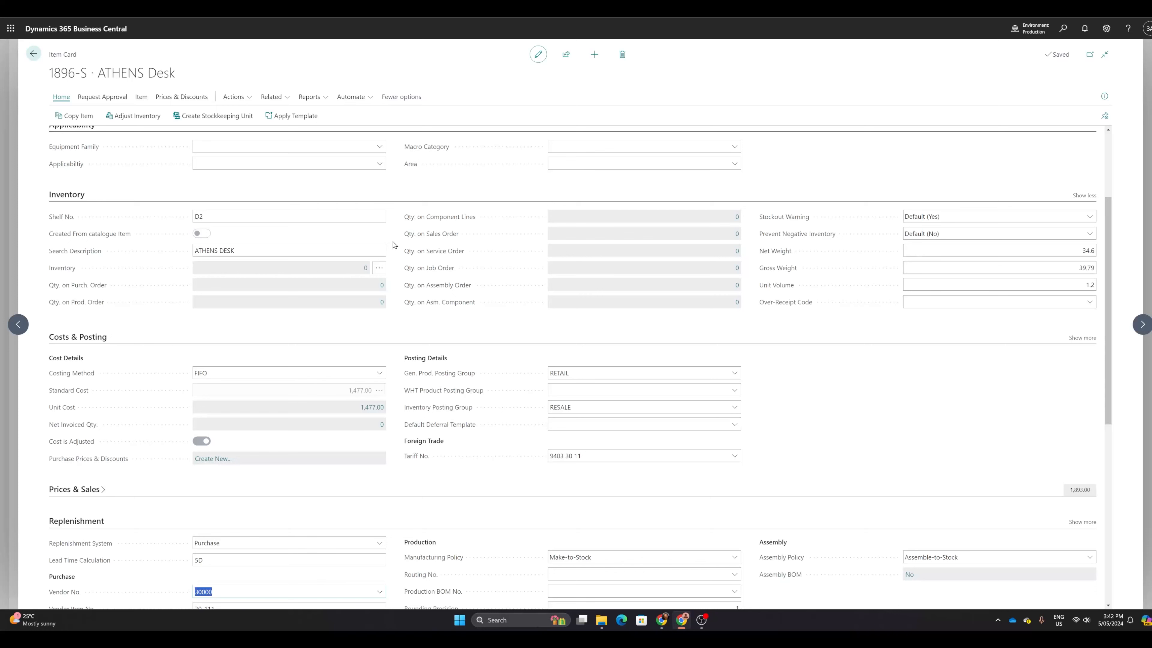
Step: Search for sales orders and open the Sales Orders list
{"action": "left_click", "coordinate": [1062, 28]}
{"action": "type", "text": "sale"}
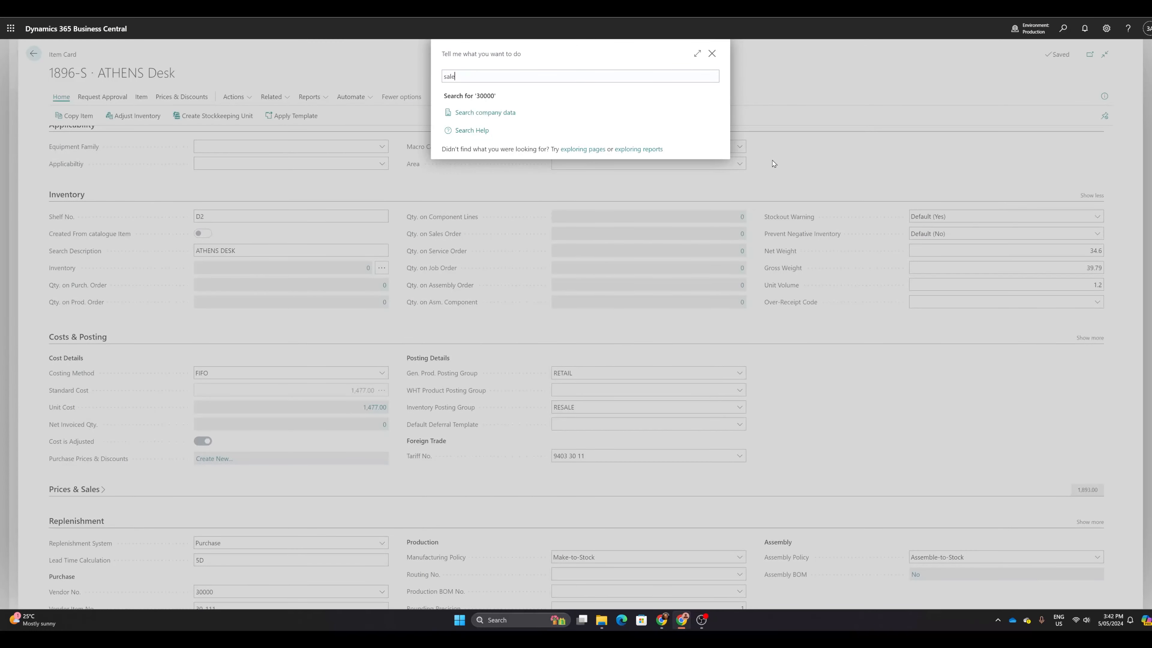
{"action": "type", "text": "s oder"}
{"action": "type", "text": "der"}
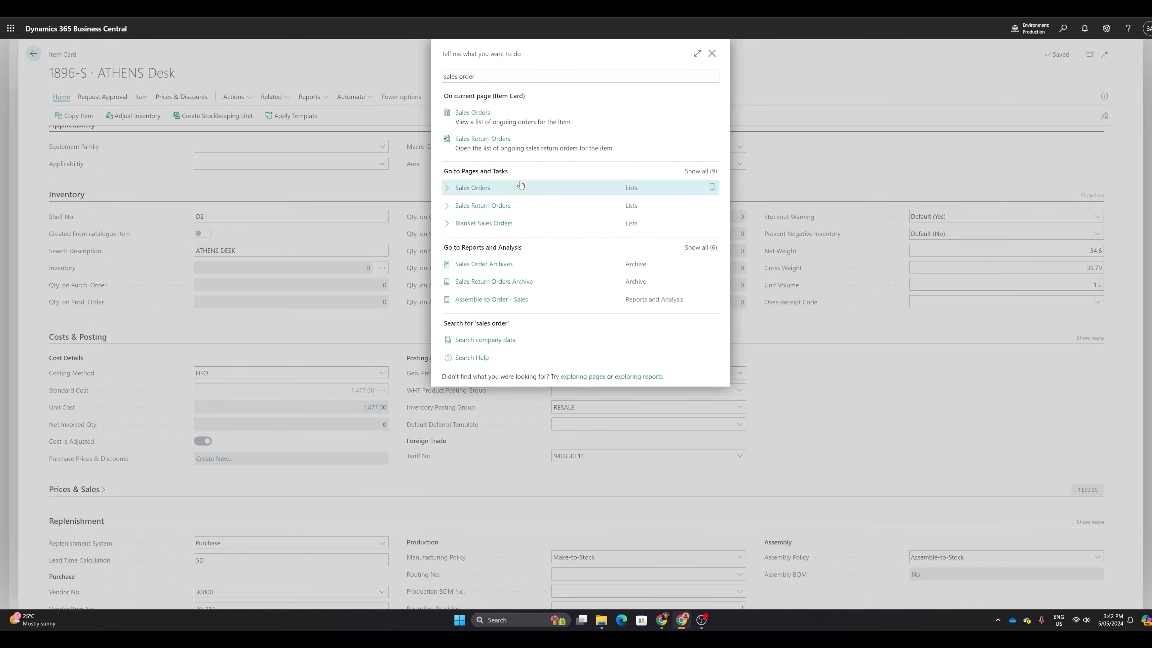
{"action": "left_click", "coordinate": [516, 186]}
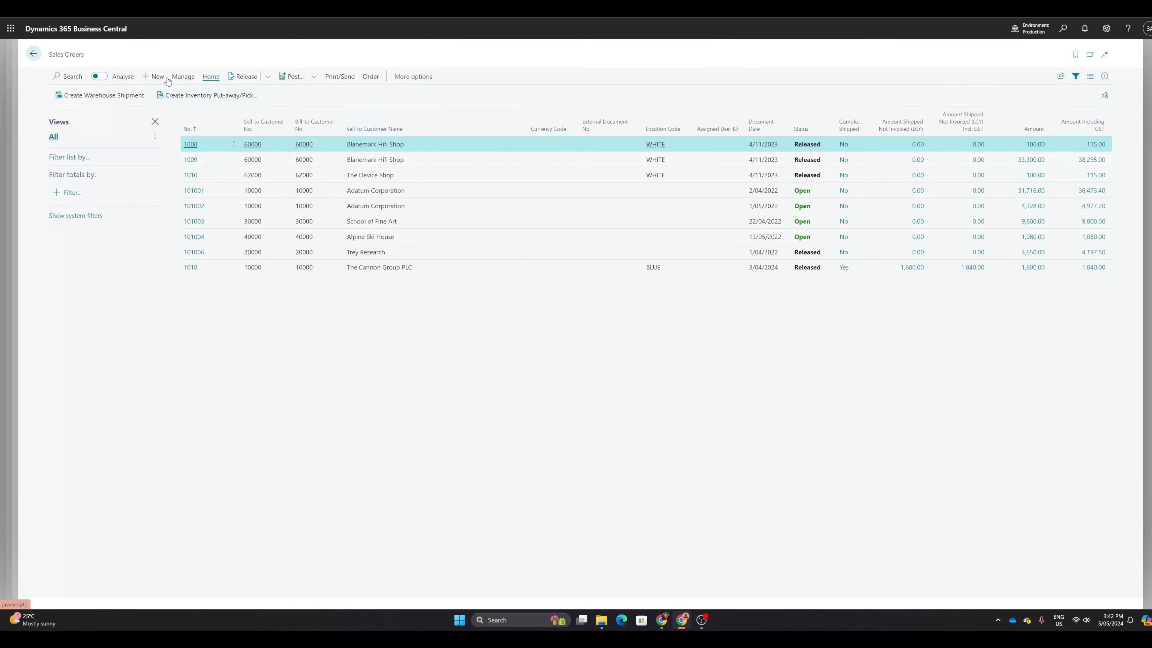
Step: Create a new sales order with Progressive Home Furnishings as the customer, chosen from the full customer list
{"action": "key", "text": "alt+n"}
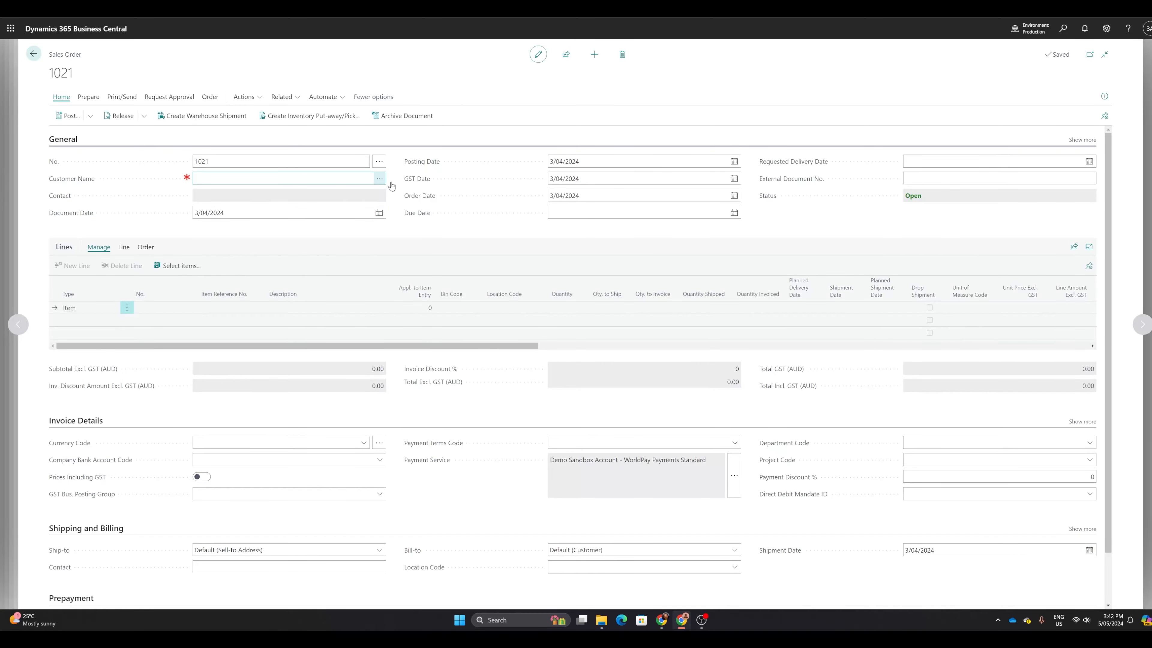
{"action": "left_click", "coordinate": [380, 178]}
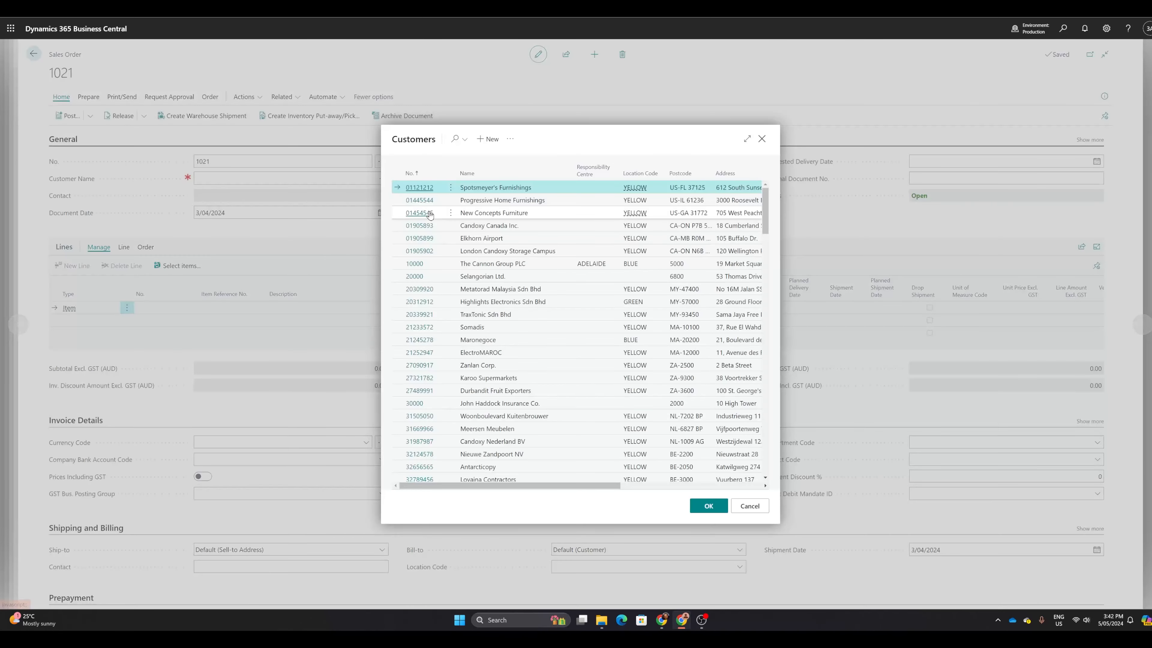
{"action": "left_click", "coordinate": [517, 198]}
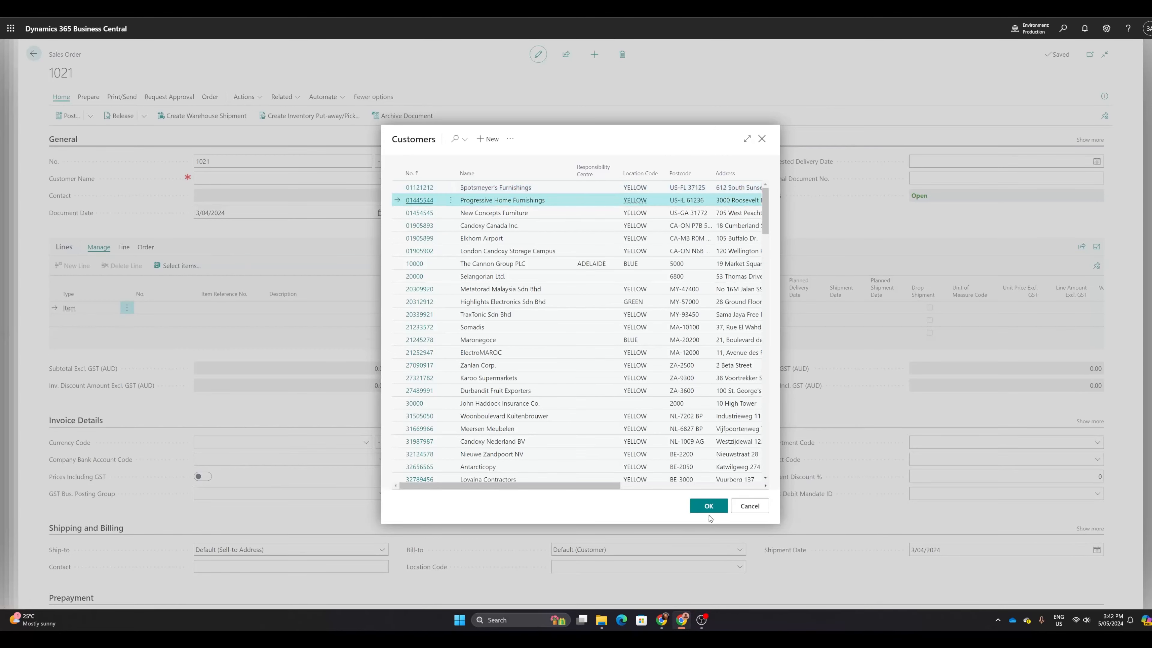
{"action": "key", "text": "Return"}
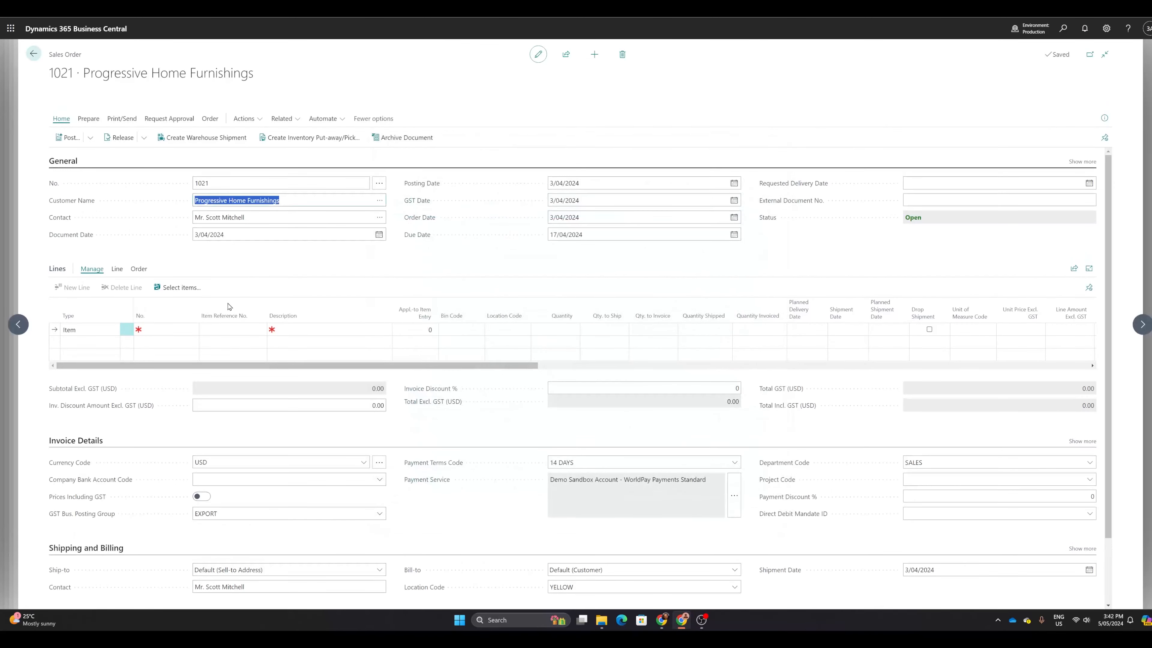
Step: Add the ATHENS Desk, item 1896-S, to the first line of the sales order
{"action": "left_click", "coordinate": [160, 329]}
{"action": "type", "text": "athens"}
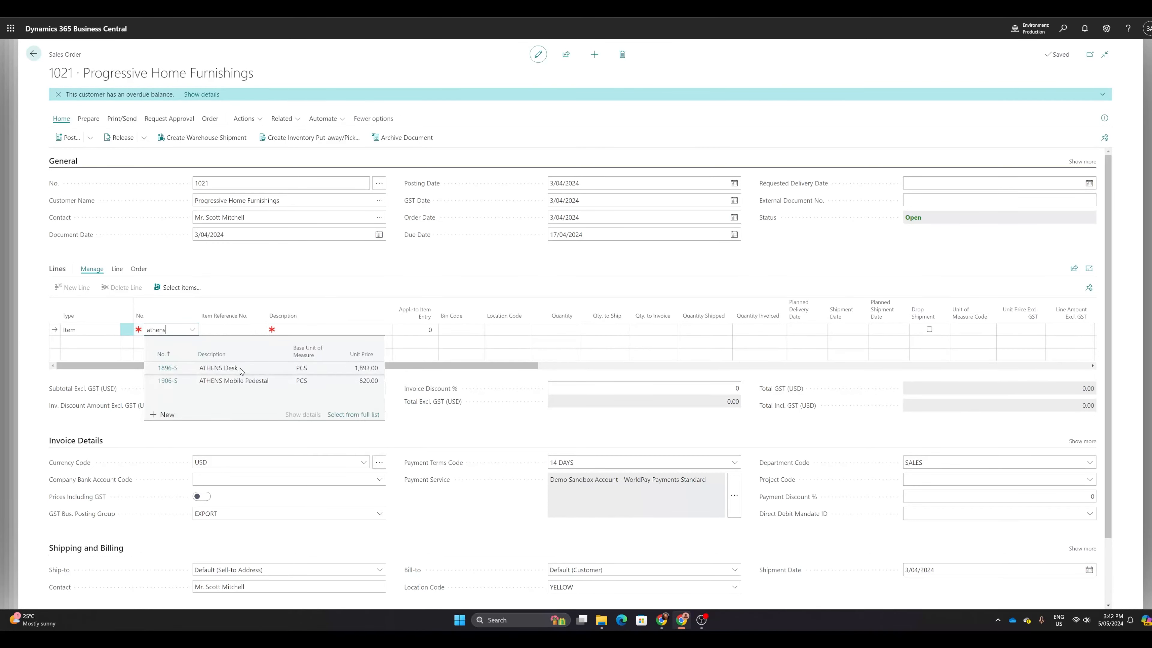
{"action": "left_click", "coordinate": [241, 368]}
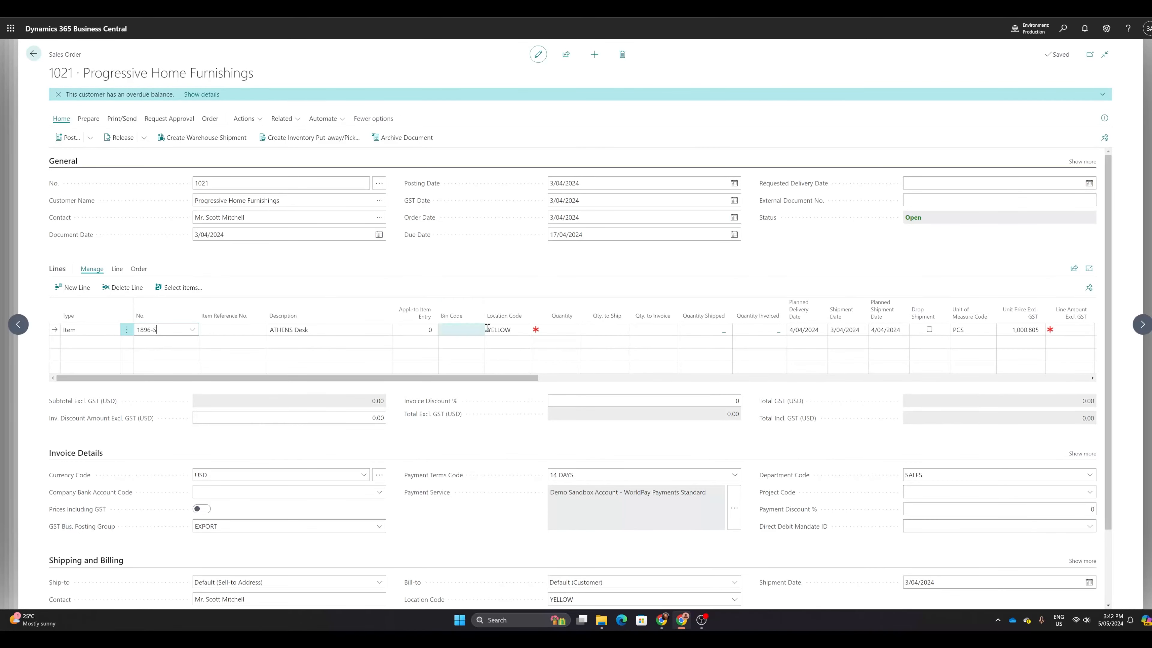
Step: Clear the location code on the ATHENS Desk line and set its quantity to 1
{"action": "left_click", "coordinate": [514, 330]}
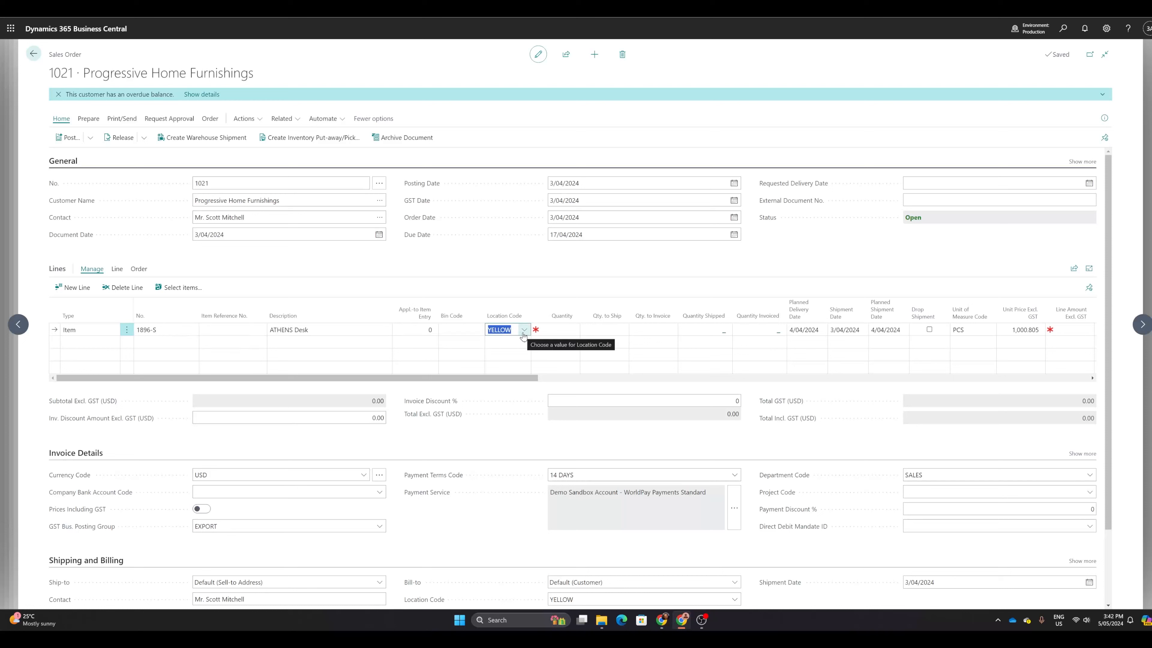
{"action": "key", "text": "Delete"}
{"action": "key", "text": "Tab"}
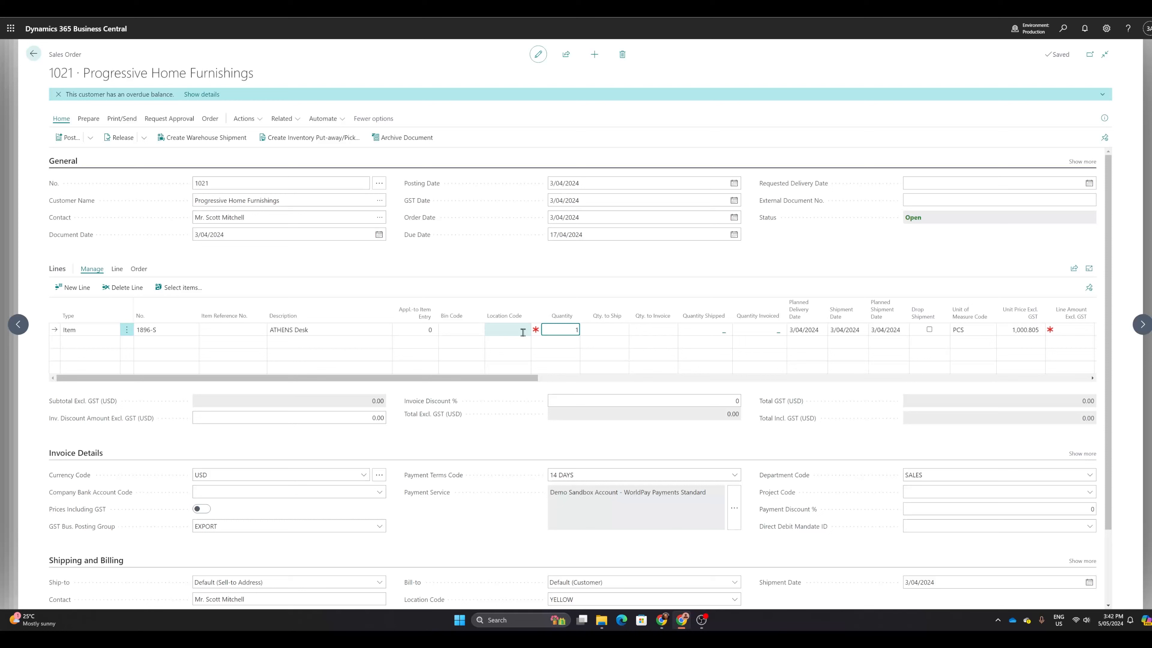
{"action": "key", "text": "Tab"}
{"action": "key", "text": "Tab"}
{"action": "key", "text": "Tab"}
{"action": "key", "text": "Tab"}
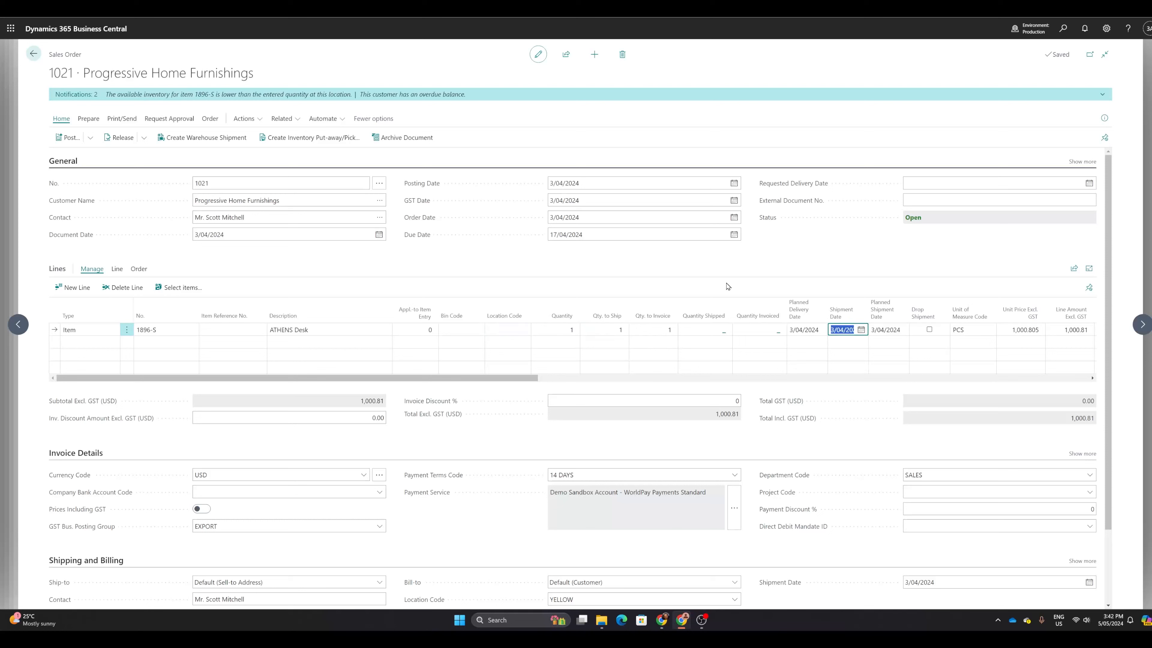
Step: Set the line's shipment date to 25/04/2024, release the sales order and return to the item card
{"action": "left_click_drag", "start_coordinate": [530, 377], "coordinate": [599, 370]}
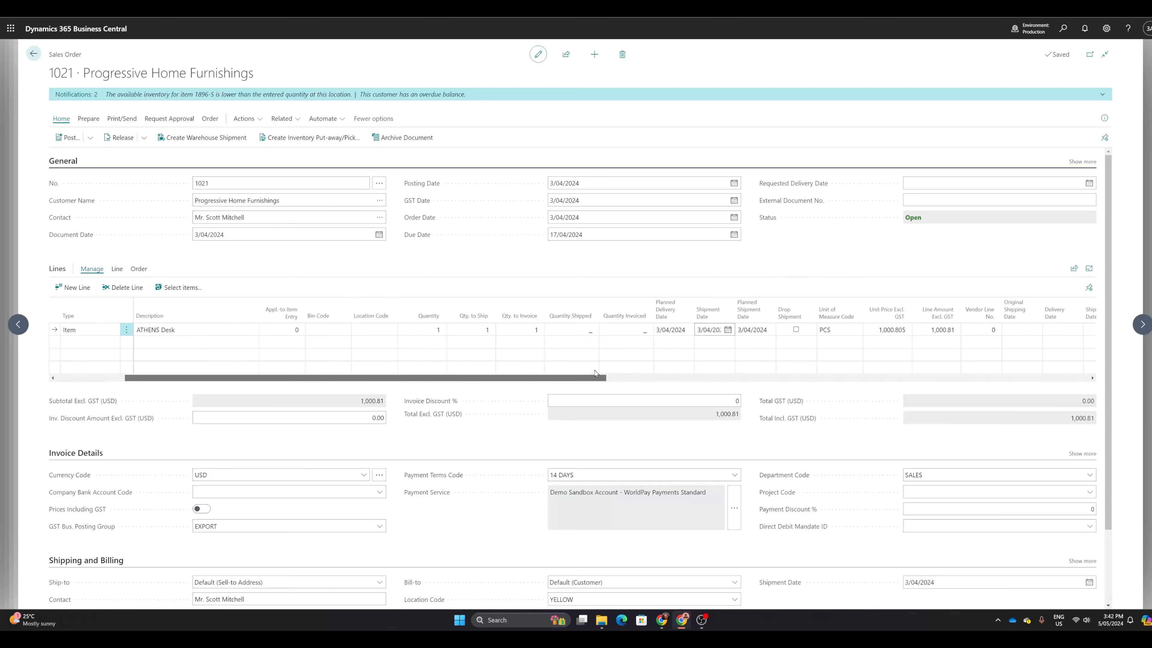
{"action": "left_click", "coordinate": [729, 333]}
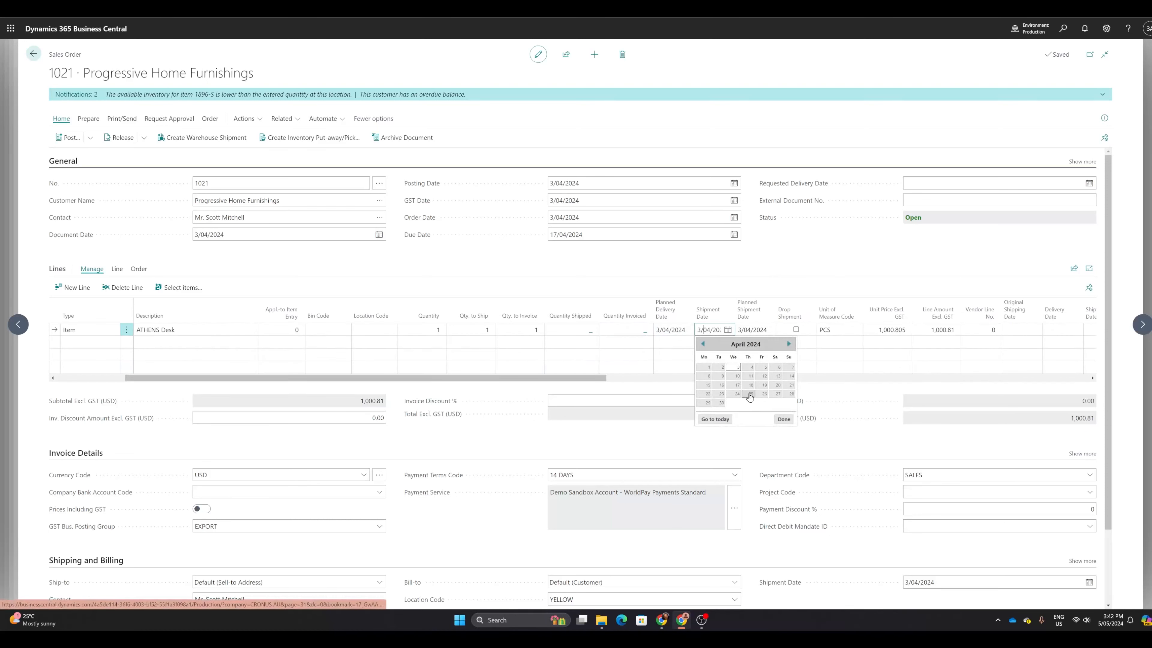
{"action": "left_click", "coordinate": [749, 395]}
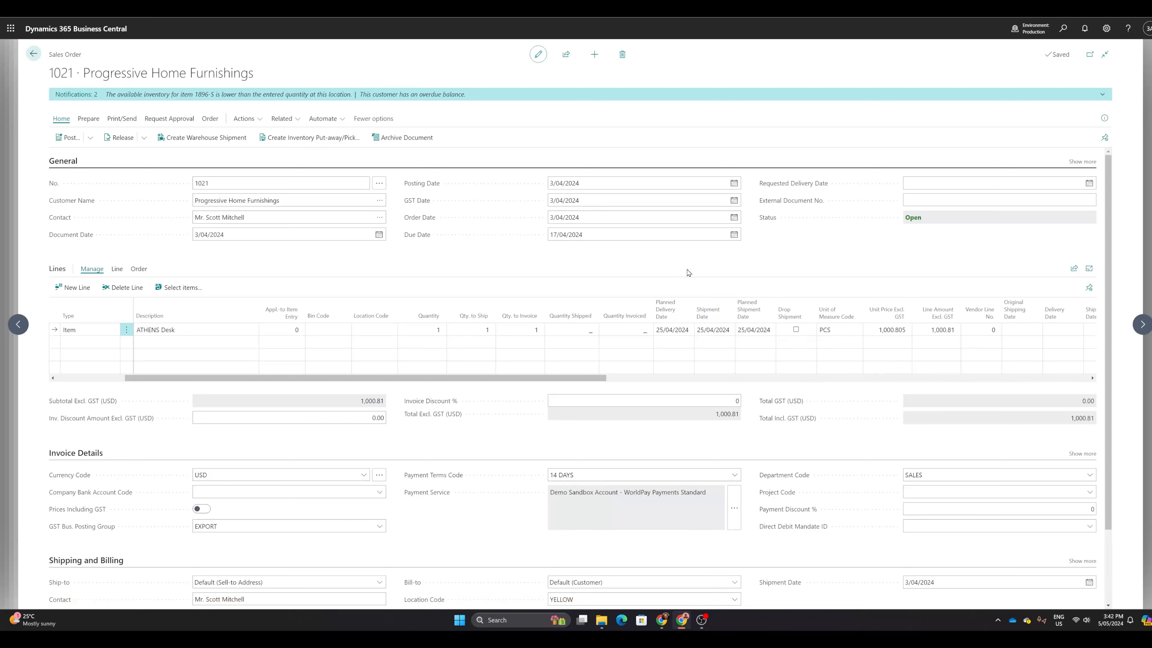
{"action": "left_click", "coordinate": [133, 142]}
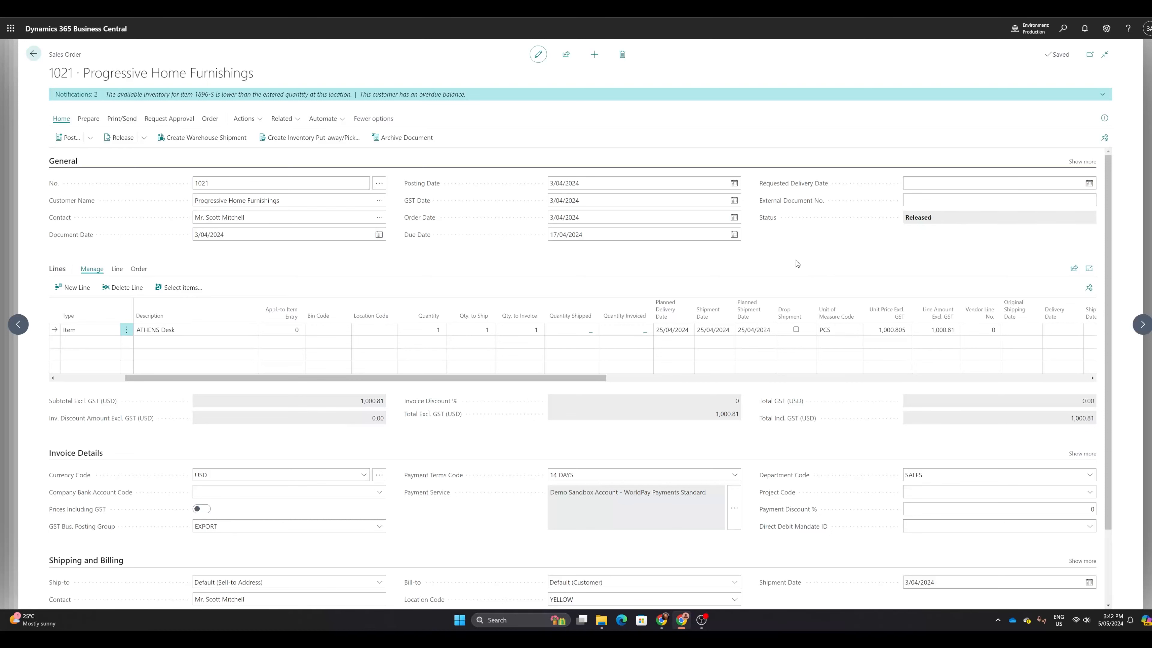
{"action": "key", "text": "Escape"}
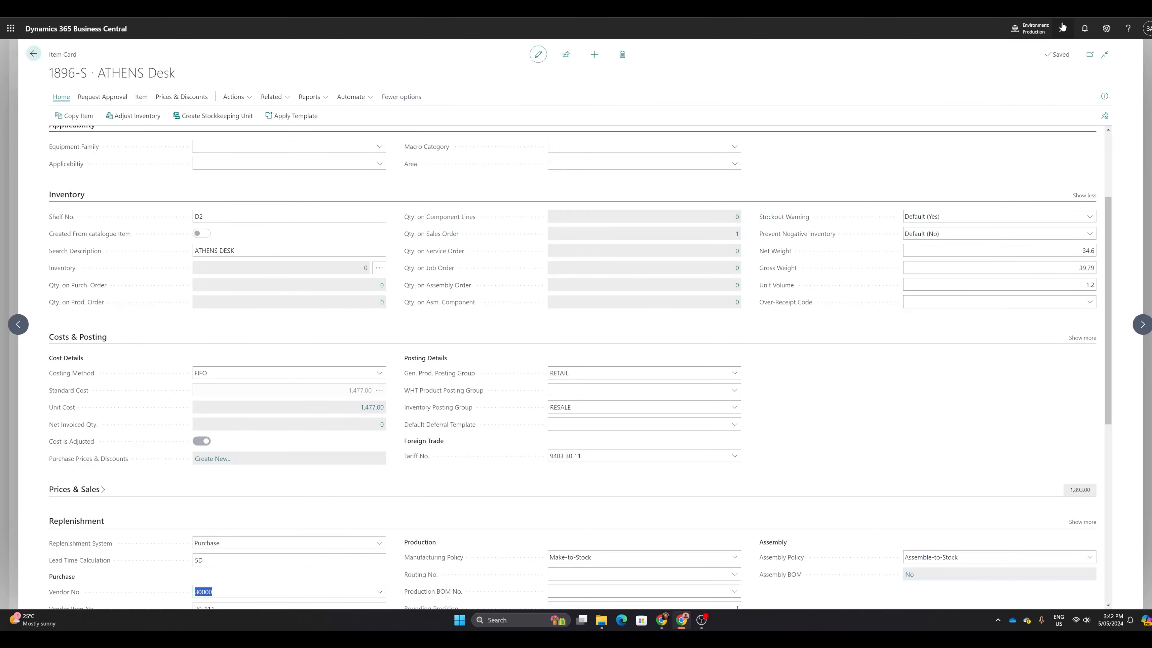
Step: Search for the planning worksheet and open the Planning Worksheets page
{"action": "key", "text": "alt+q"}
{"action": "type", "text": "plann worksh"}
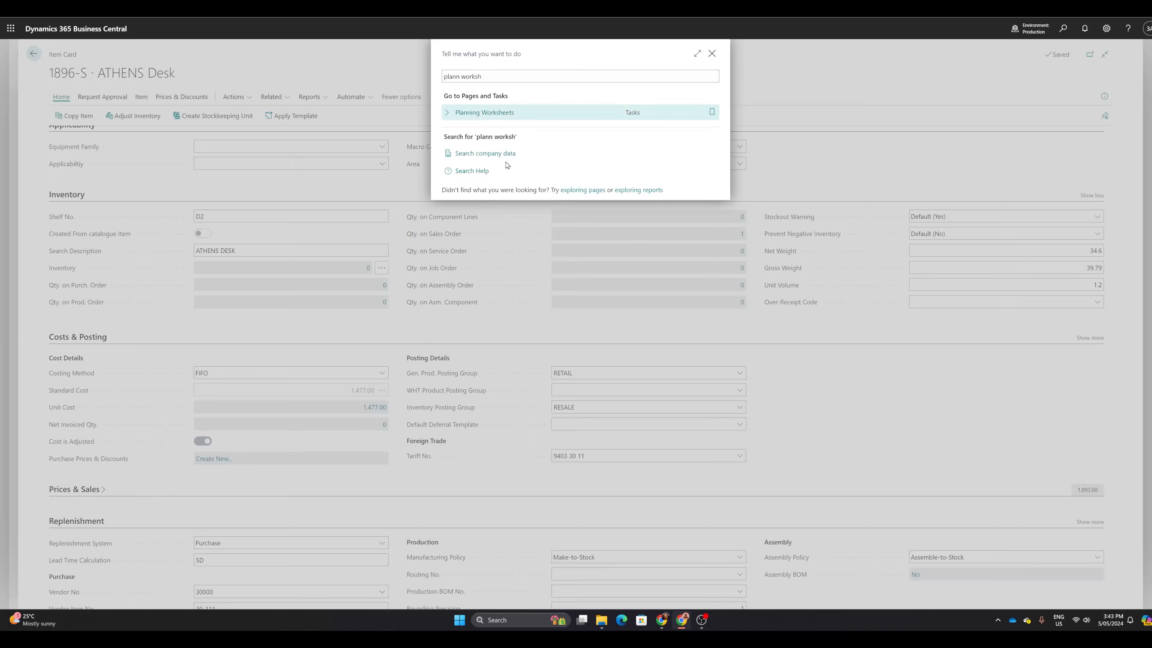
{"action": "key", "text": "Return"}
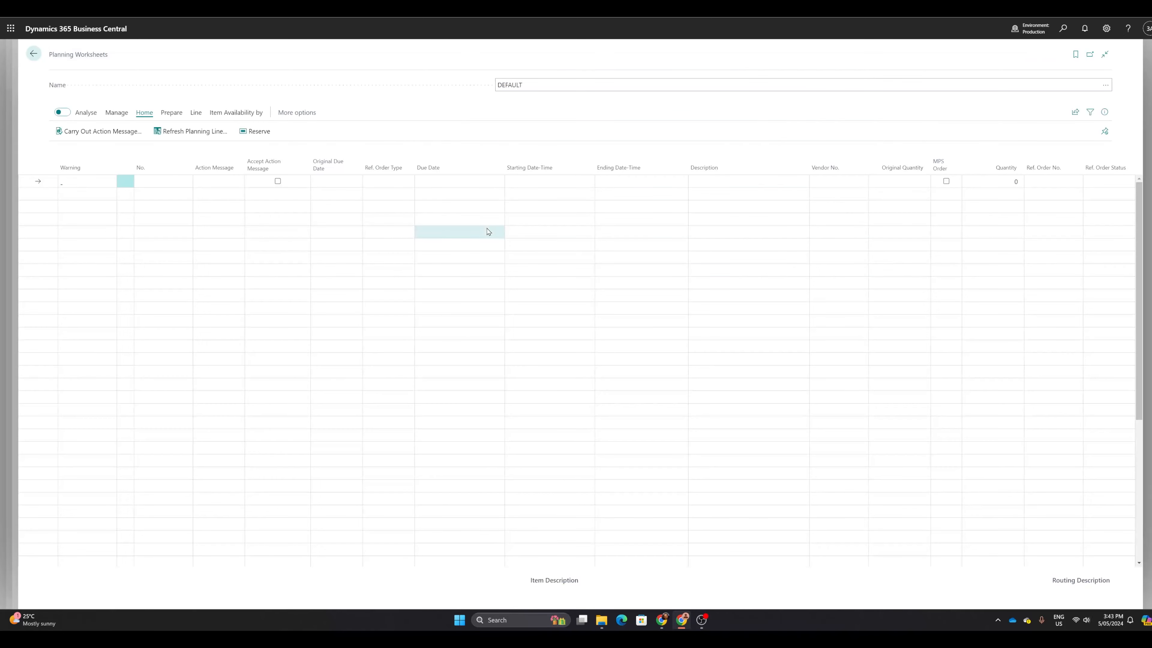
Step: Calculate a regenerative plan for item 1896-S with MPS and MRP from 1/04/2024 to 31/05/2024
{"action": "left_click", "coordinate": [176, 116]}
{"action": "left_click", "coordinate": [122, 131]}
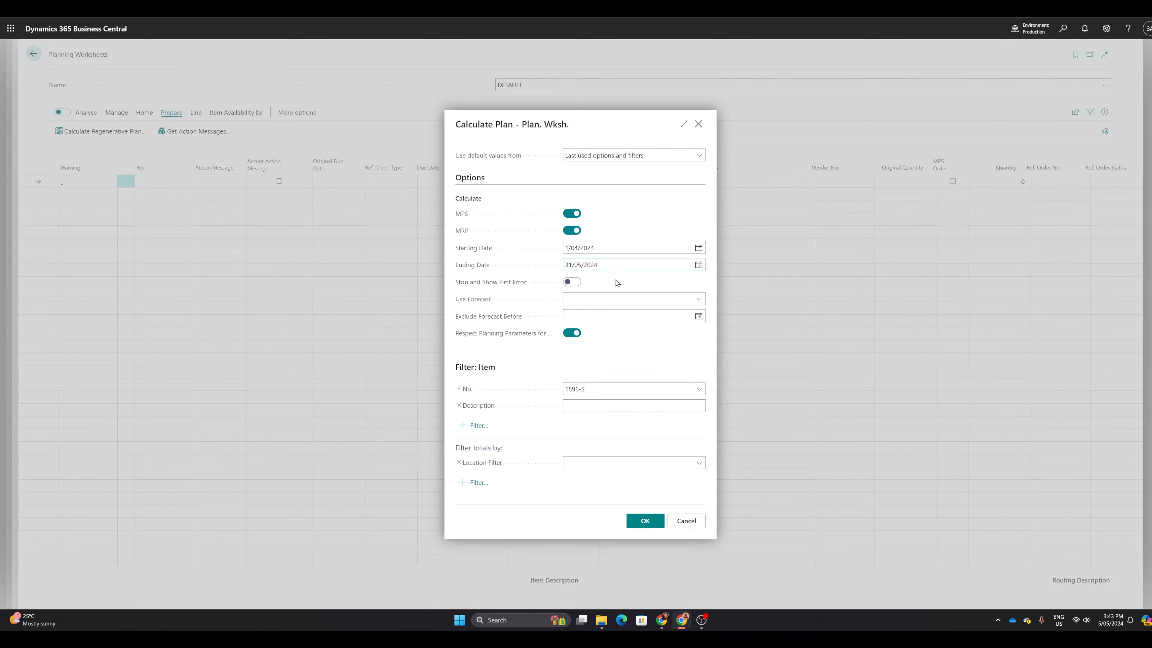
{"action": "left_click", "coordinate": [698, 392]}
{"action": "left_click", "coordinate": [644, 357]}
{"action": "left_click", "coordinate": [645, 520]}
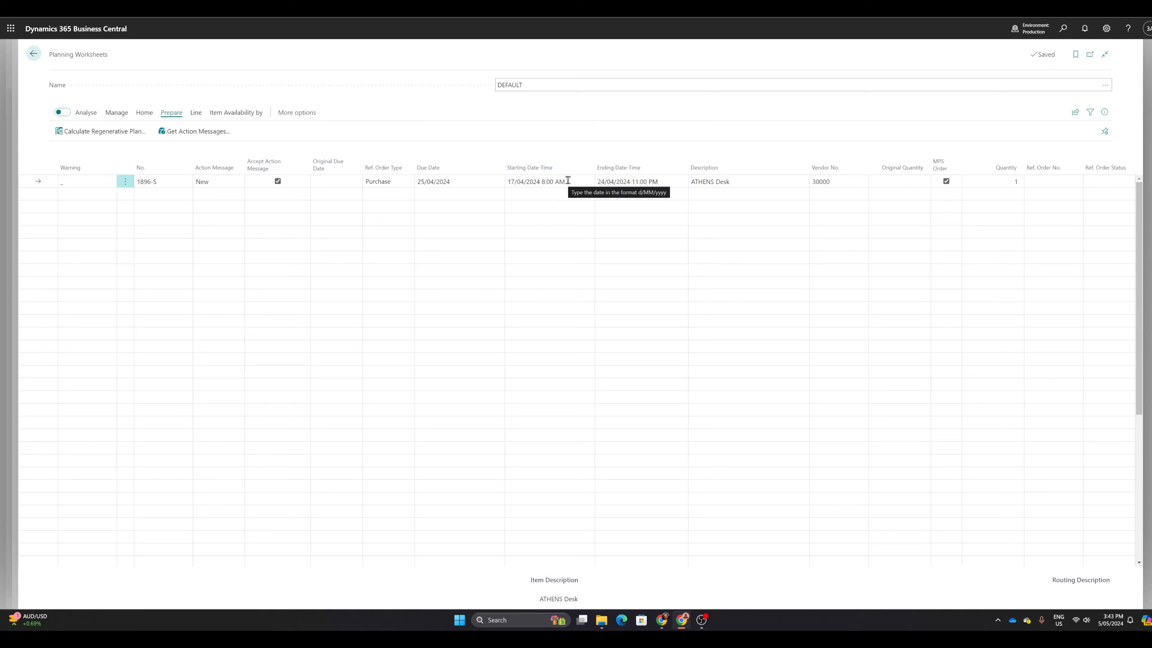
Step: Check the planned starting, ending and due dates against April 2024 in the Windows calendar
{"action": "left_click", "coordinate": [1106, 620]}
{"action": "left_click", "coordinate": [1125, 433]}
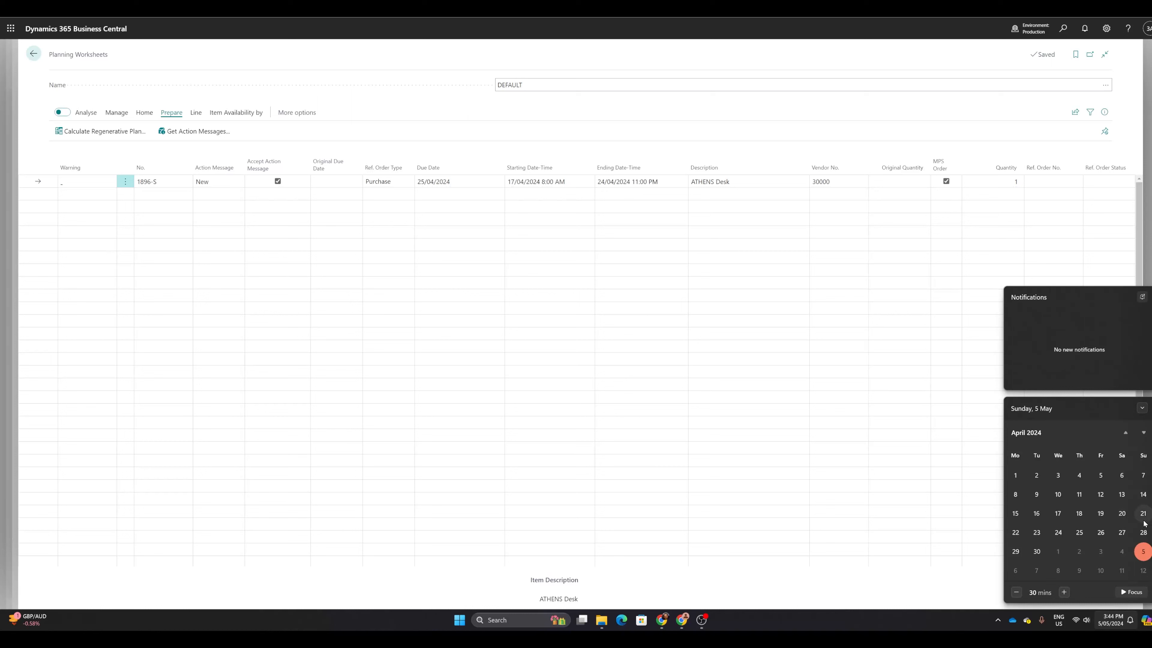
{"action": "left_click", "coordinate": [780, 134]}
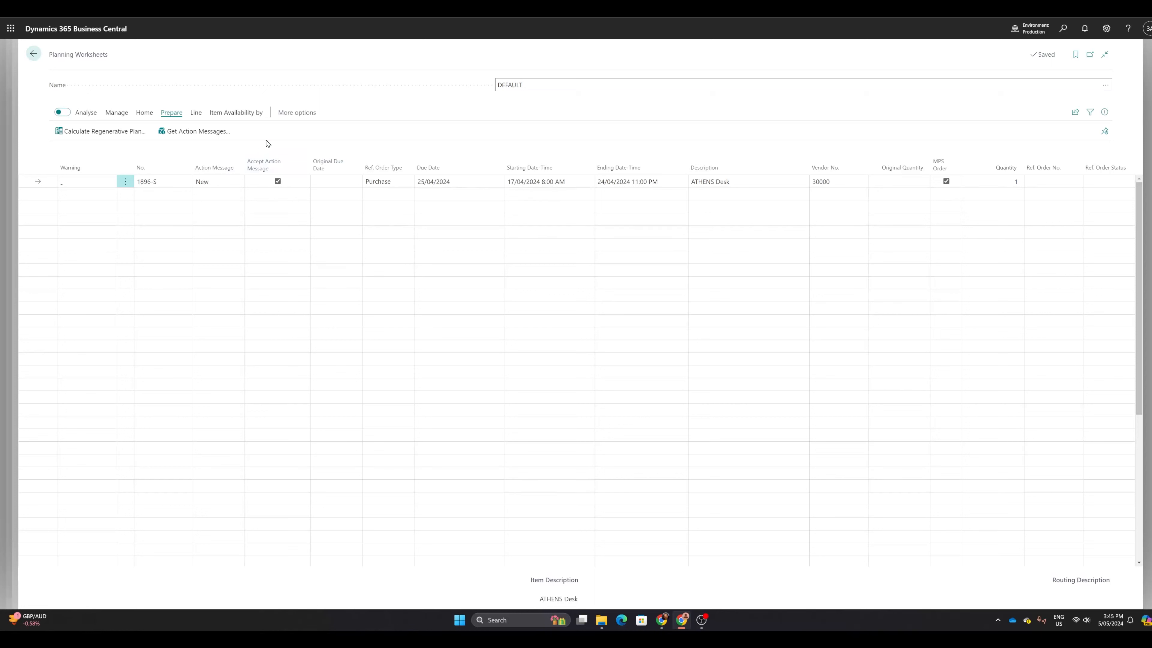
Step: Carry out the planning line's action message with Make Purch. Orders and return to the ATHENS Desk item card
{"action": "left_click", "coordinate": [144, 112]}
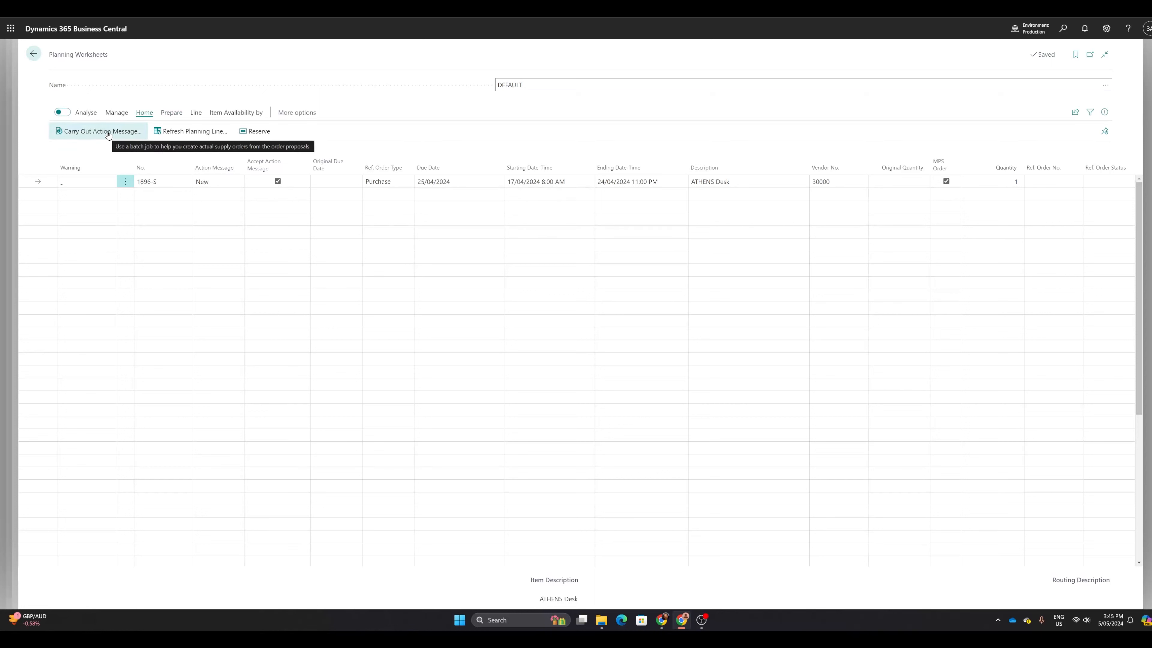
{"action": "left_click", "coordinate": [108, 133]}
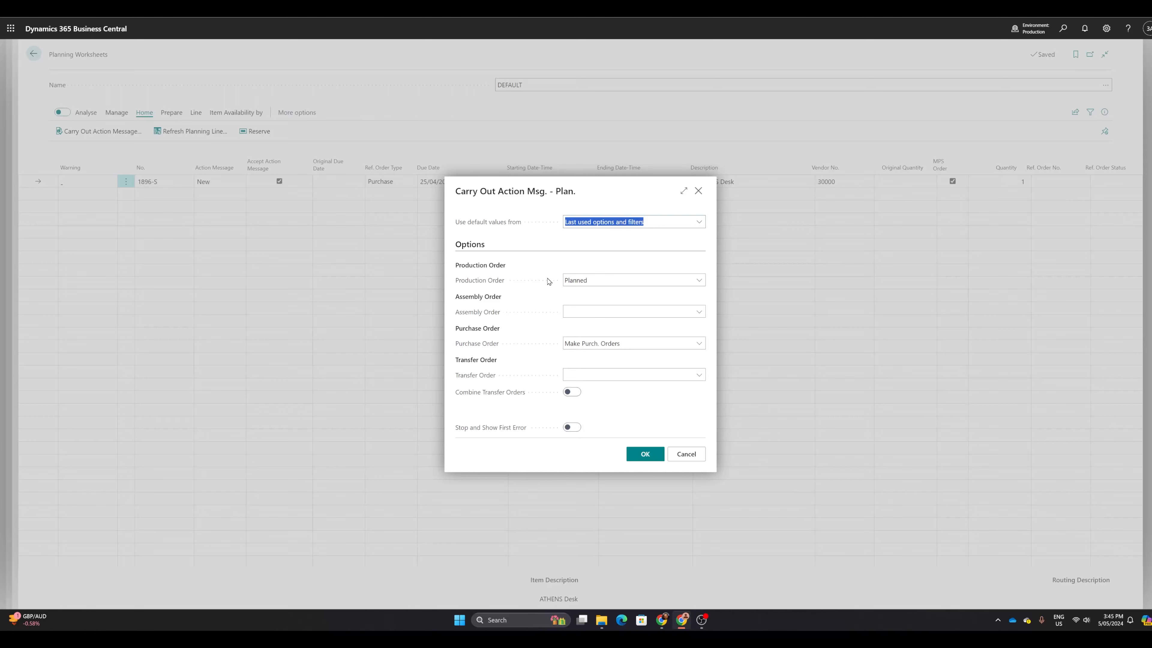
{"action": "left_click", "coordinate": [649, 460]}
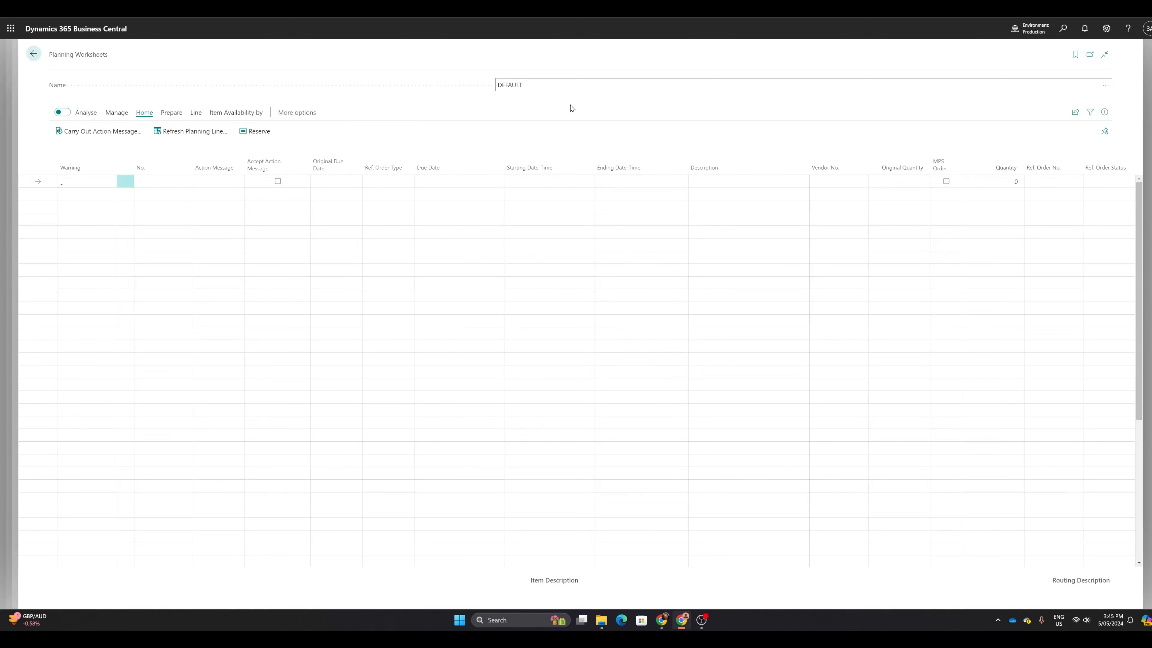
{"action": "key", "text": "Escape"}
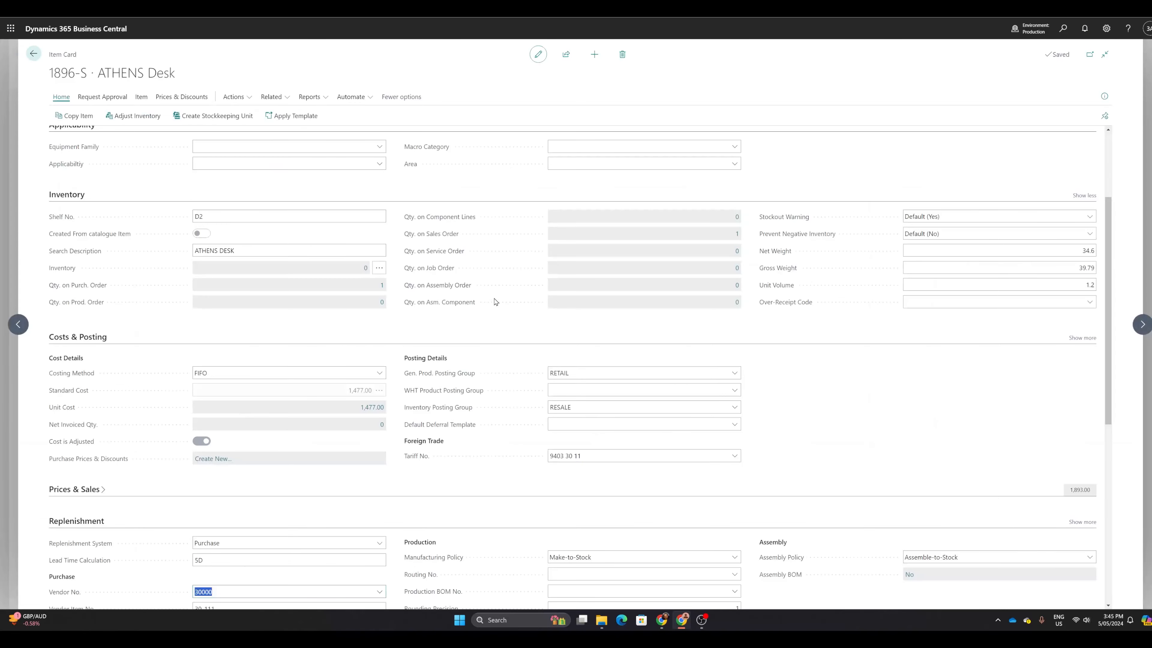
Step: Open the purchase order behind the ATHENS Desk's Qty. on Purch. Order and examine its line's order and receipt dates
{"action": "left_click", "coordinate": [381, 285]}
{"action": "left_click", "coordinate": [515, 76]}
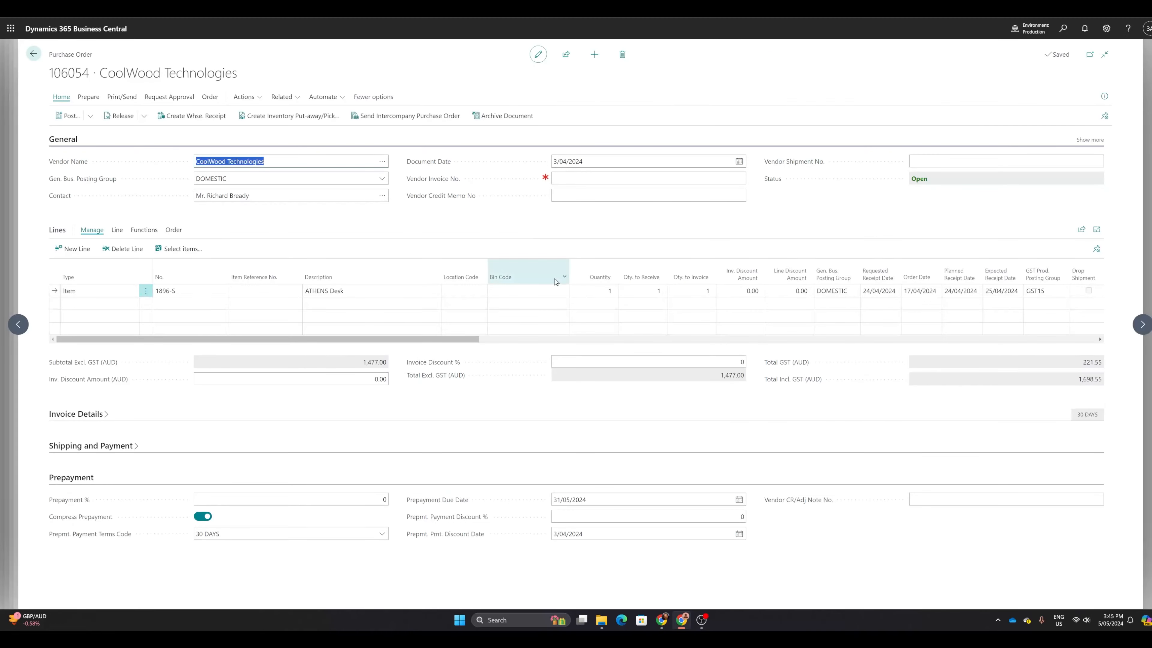
{"action": "left_click_drag", "start_coordinate": [506, 336], "coordinate": [579, 342]}
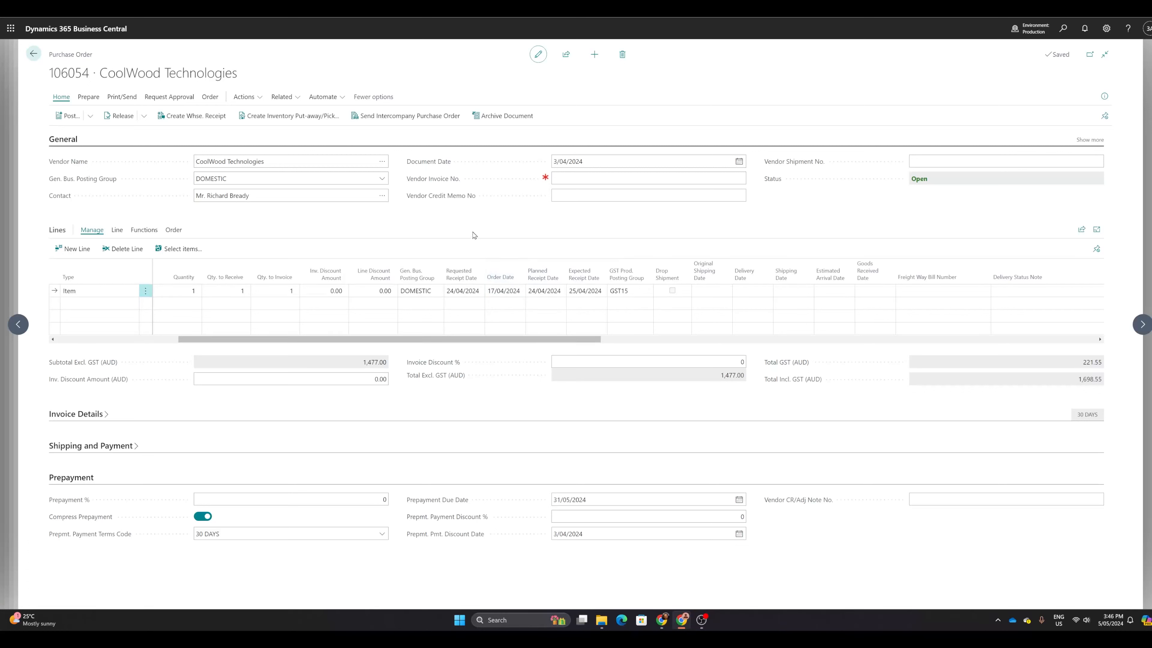
{"action": "mouse_move", "coordinate": [499, 282]}
{"action": "left_click_drag", "start_coordinate": [561, 341], "coordinate": [401, 347]}
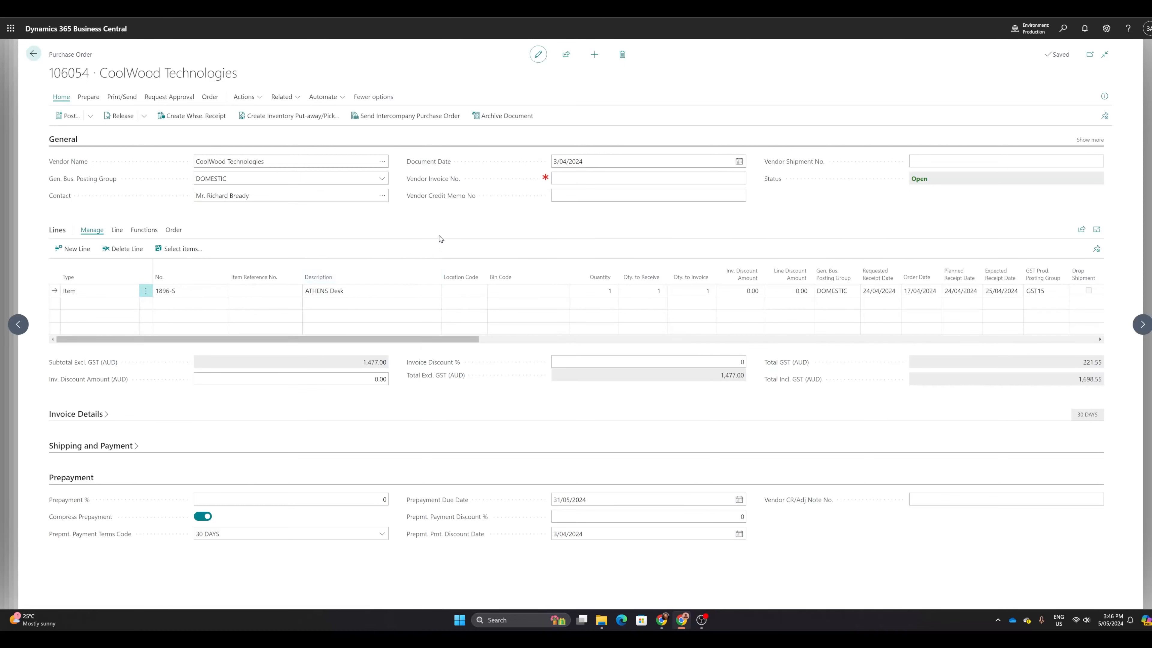
{"action": "left_click_drag", "start_coordinate": [454, 341], "coordinate": [528, 331]}
{"action": "scroll", "coordinate": [526, 327], "scroll_direction": "right", "scroll_amount": 5}
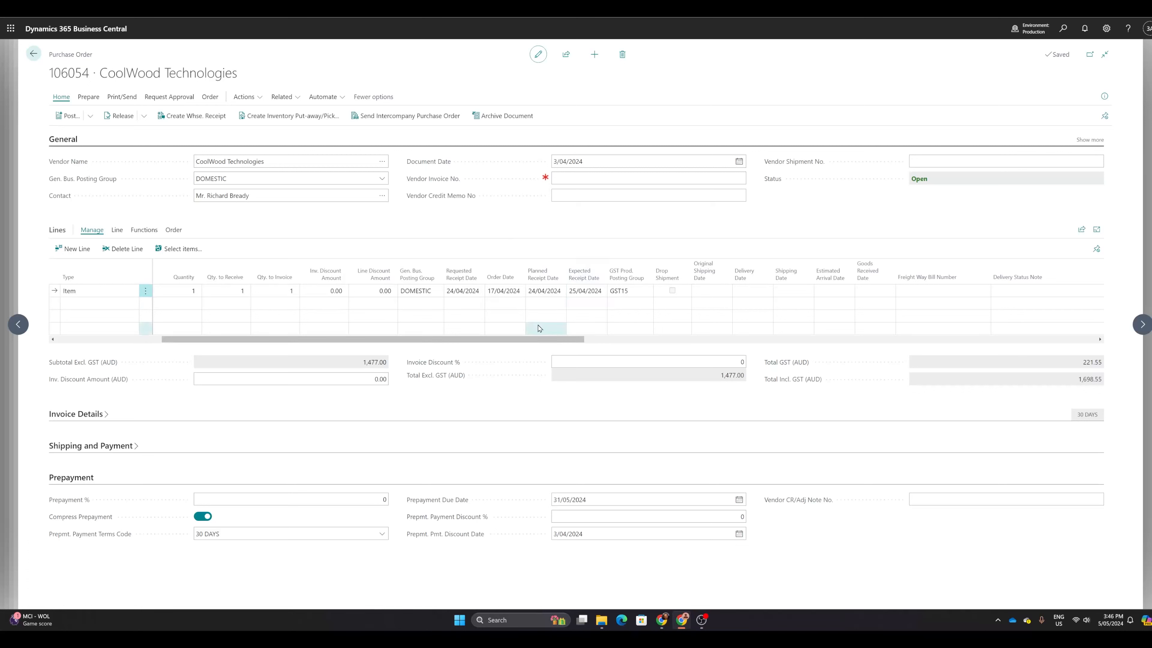
{"action": "mouse_move", "coordinate": [543, 340]}
{"action": "left_mouse_down"}
{"action": "mouse_move", "coordinate": [490, 341]}
{"action": "mouse_move", "coordinate": [565, 341]}
{"action": "left_mouse_up"}
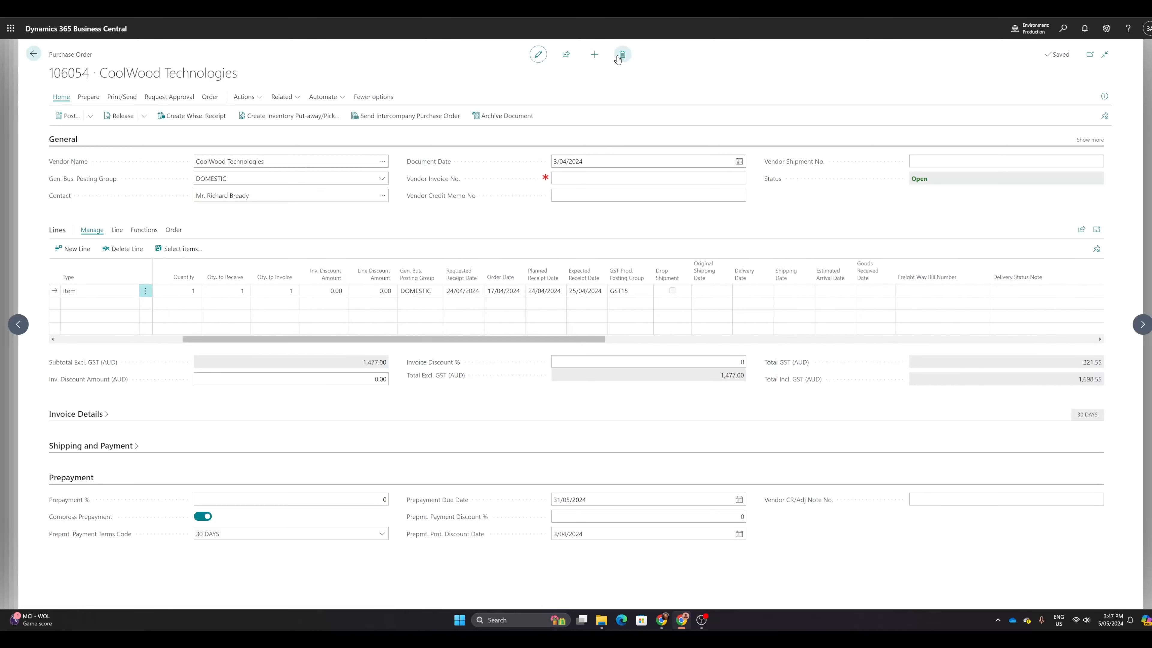
Step: Delete the CoolWood Technologies purchase order for the ATHENS Desk
{"action": "left_click", "coordinate": [622, 55]}
{"action": "left_click", "coordinate": [622, 345]}
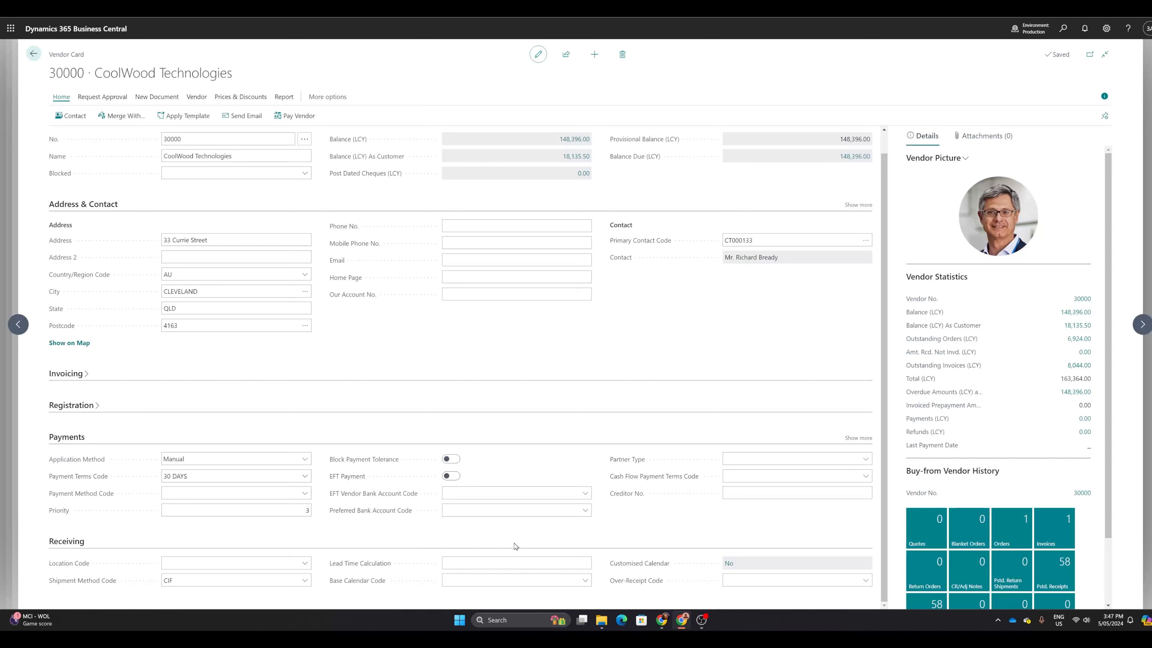
Step: Open the CUSTOM CAL calendar from the full list of CoolWood Technologies' Base Calendar Code and browse its lines
{"action": "left_click", "coordinate": [585, 581]}
{"action": "left_click", "coordinate": [651, 567]}
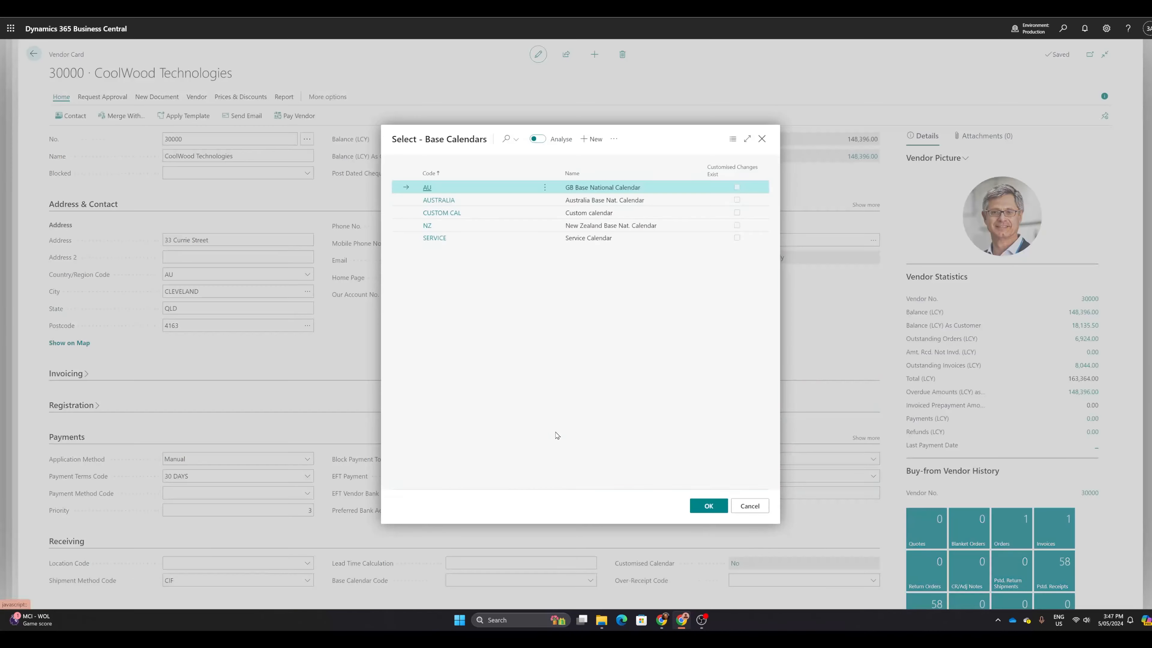
{"action": "left_click", "coordinate": [441, 212]}
{"action": "scroll", "coordinate": [530, 318], "scroll_direction": "up", "scroll_amount": 10}
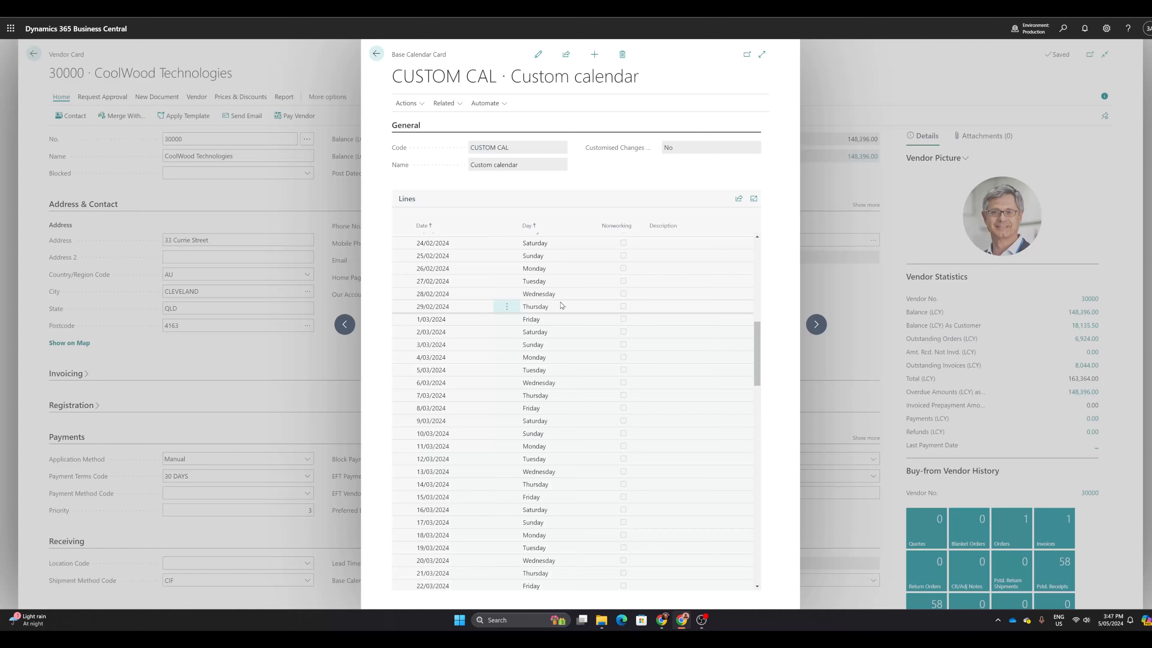
Step: Assign the CUSTOM CAL calendar as CoolWood Technologies' Base Calendar Code and return to the ATHENS Desk item card
{"action": "key", "text": "Escape"}
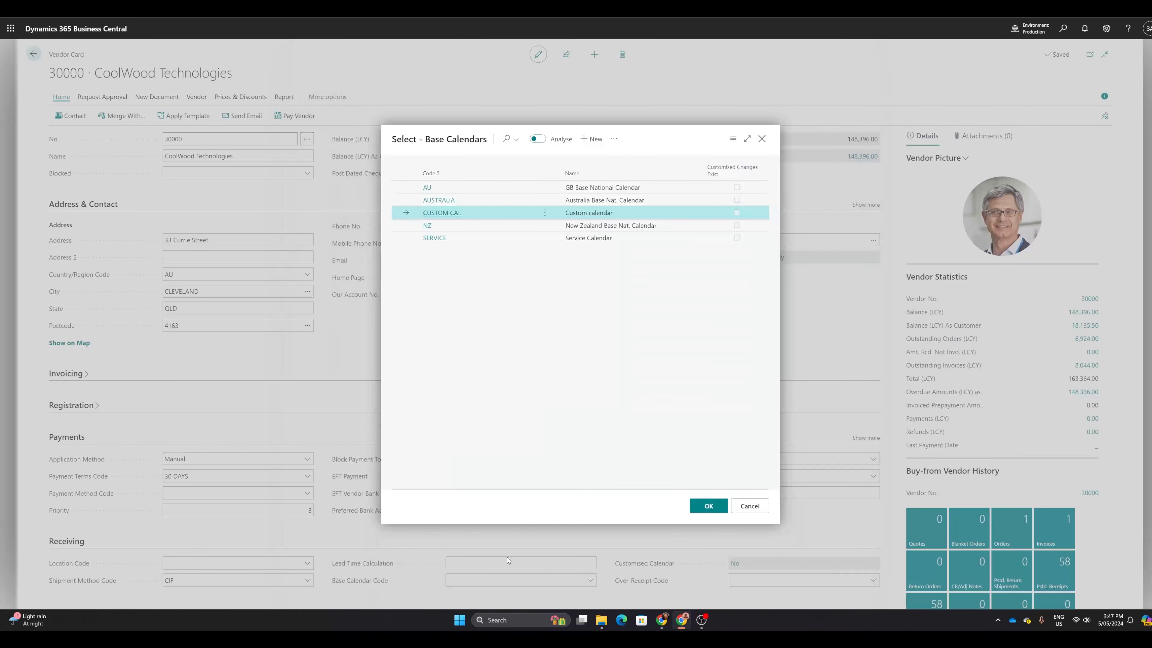
{"action": "left_click", "coordinate": [704, 507]}
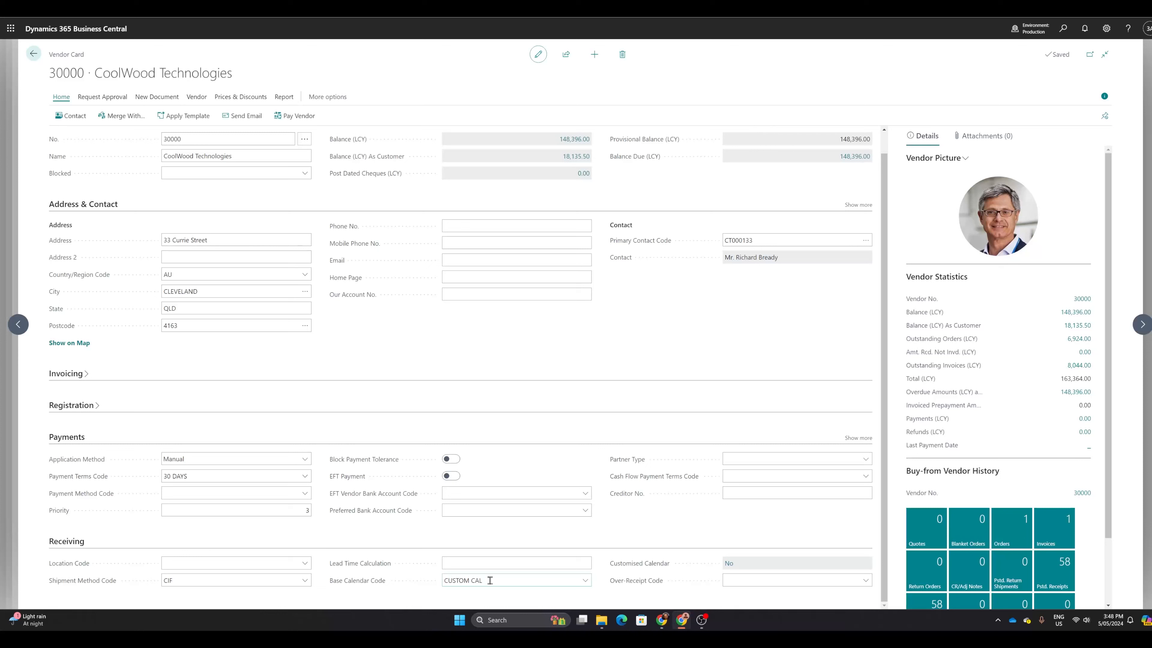
{"action": "left_click", "coordinate": [584, 580]}
{"action": "left_click", "coordinate": [635, 568]}
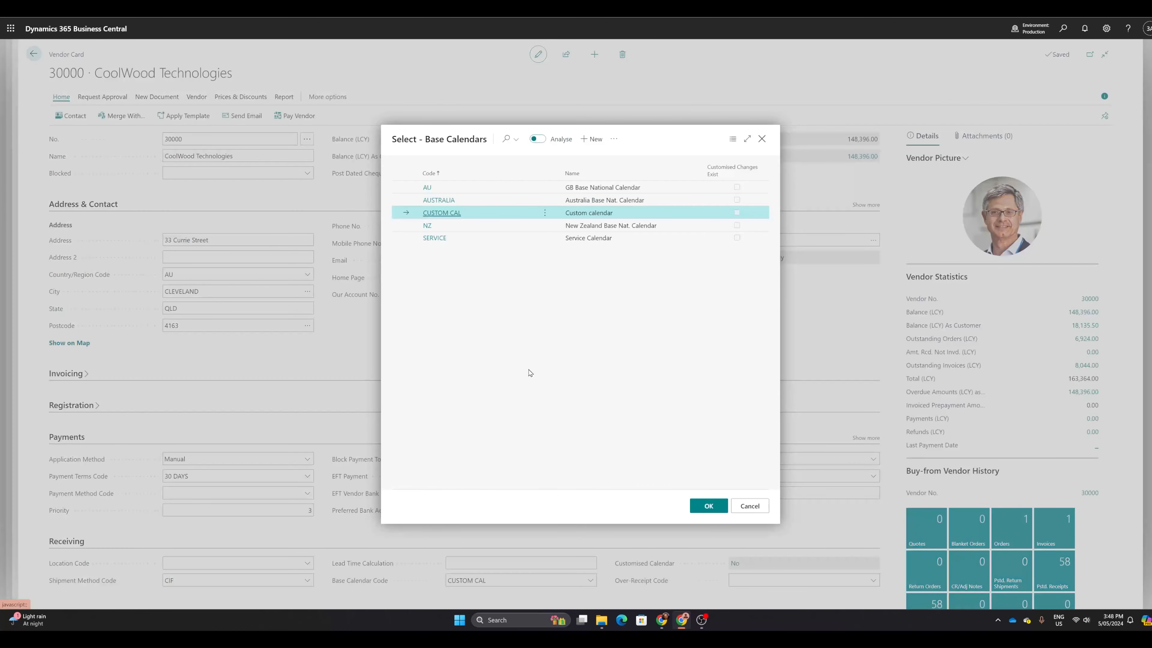
{"action": "left_click", "coordinate": [741, 504]}
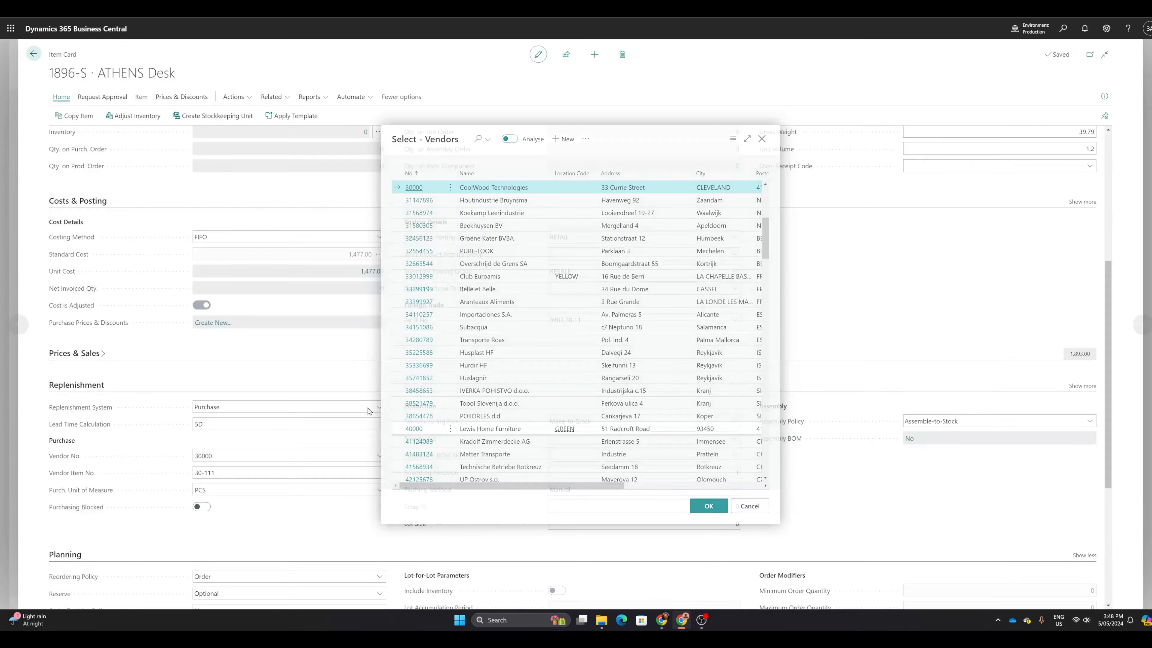
{"action": "left_click", "coordinate": [707, 504]}
Step: Search for "plann work" and open the Planning Worksheets page
{"action": "scroll", "coordinate": [401, 376], "scroll_direction": "up", "scroll_amount": 2}
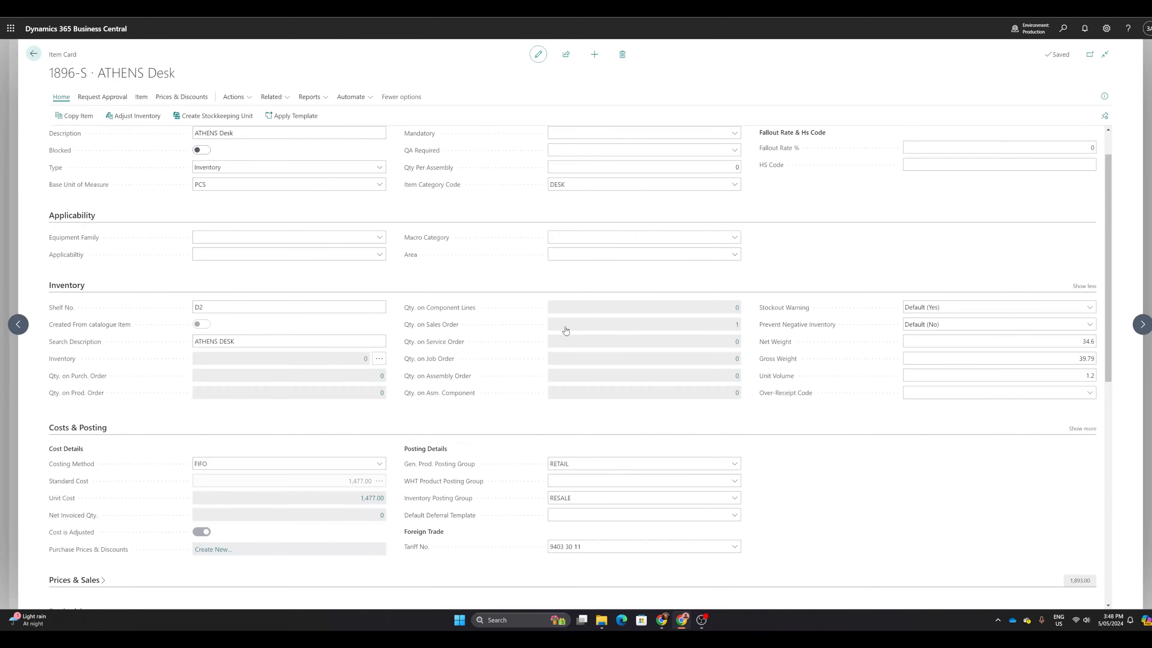
{"action": "left_click", "coordinate": [1059, 30]}
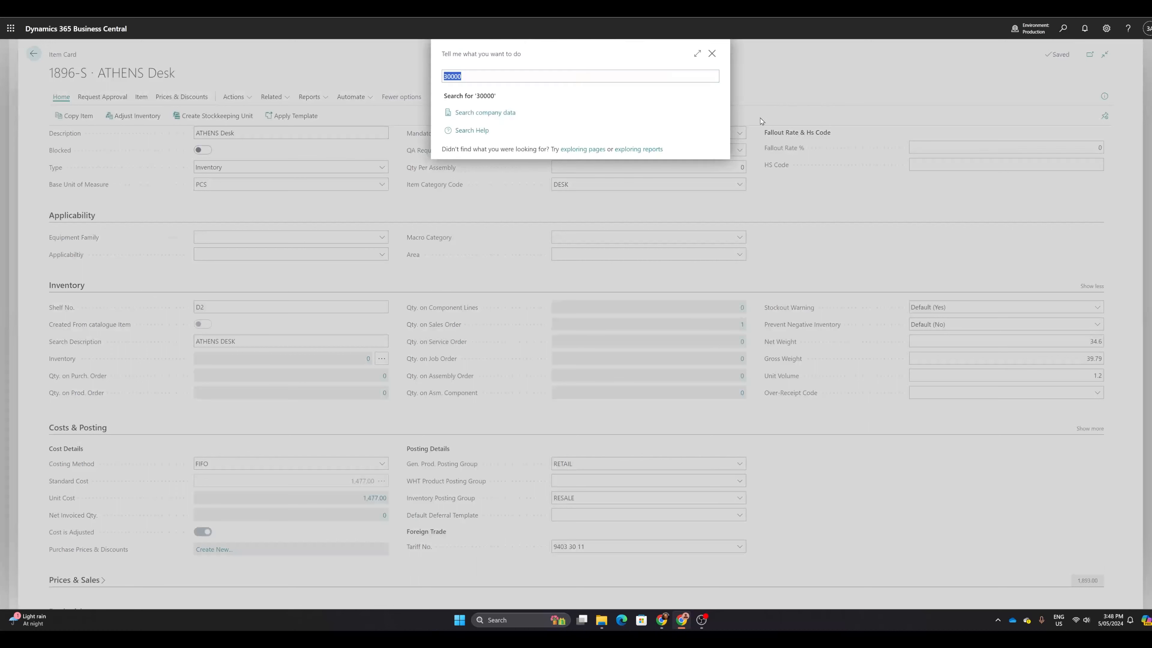
{"action": "type", "text": "plann work"}
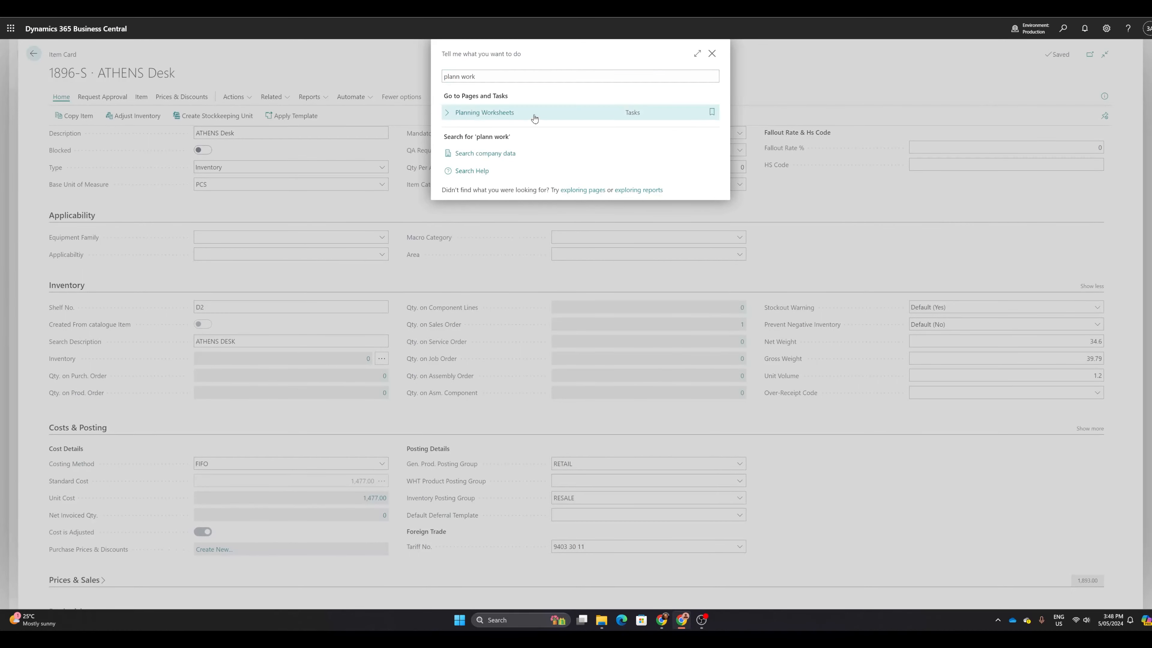
{"action": "left_click", "coordinate": [530, 116]}
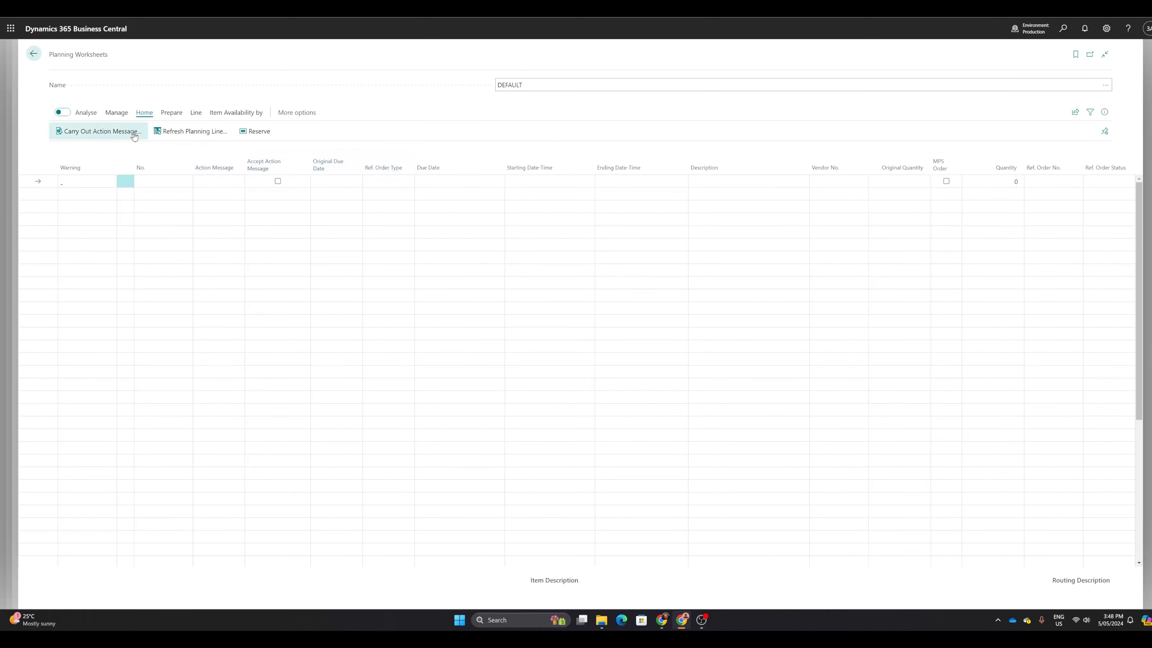
Step: Calculate the regenerative plan for item 1896-S from 1/04/2024 to 31/05/2024 with MPS and MRP enabled
{"action": "left_click", "coordinate": [169, 115]}
{"action": "left_click", "coordinate": [102, 131]}
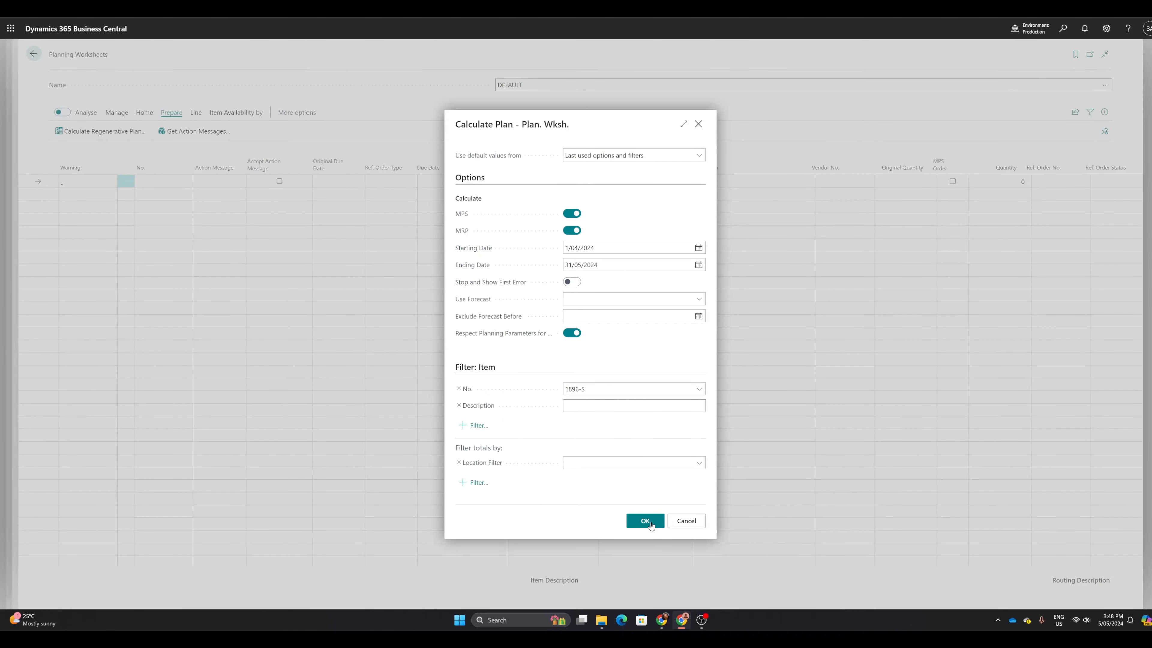
{"action": "left_click", "coordinate": [699, 388]}
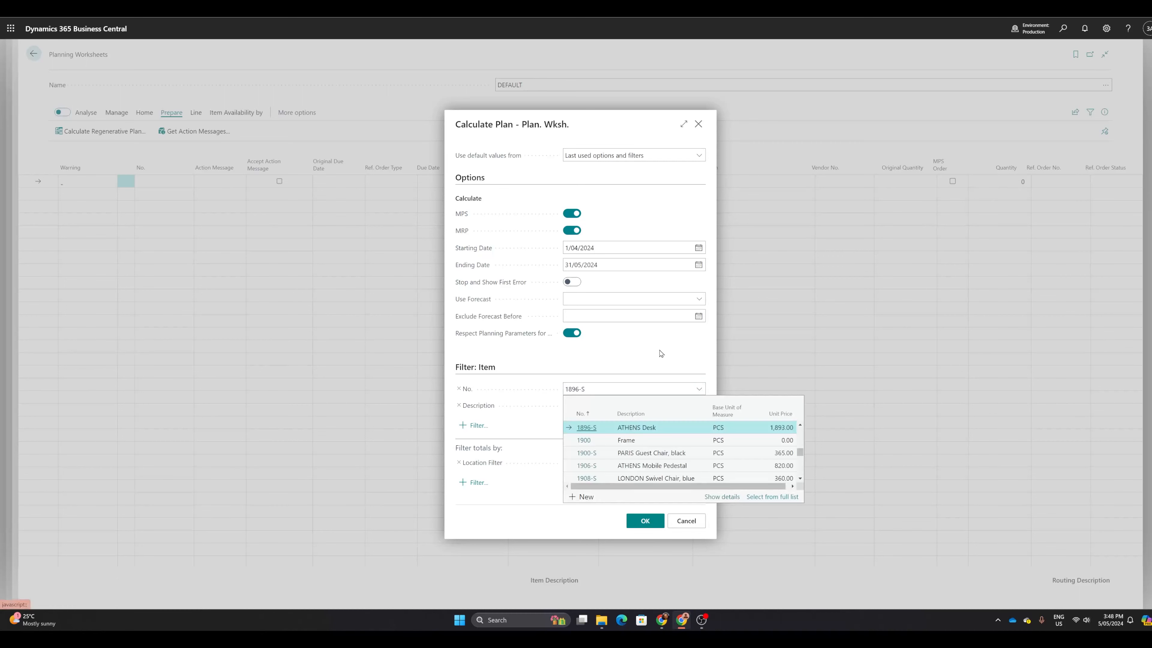
{"action": "left_click", "coordinate": [659, 353]}
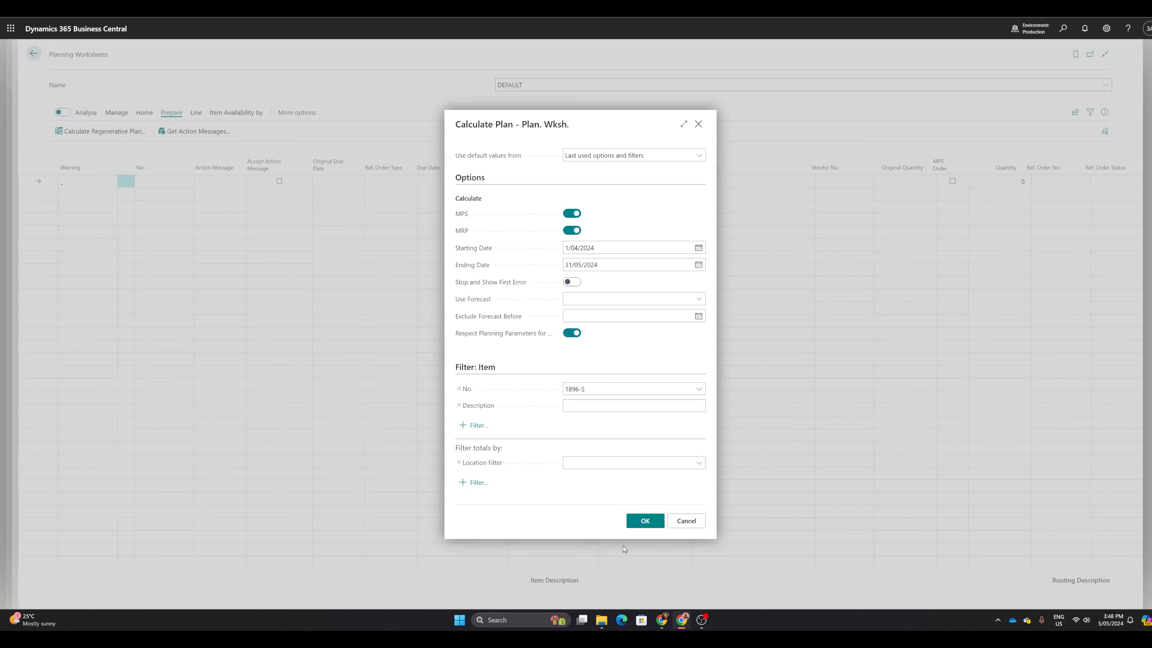
{"action": "left_click", "coordinate": [645, 520]}
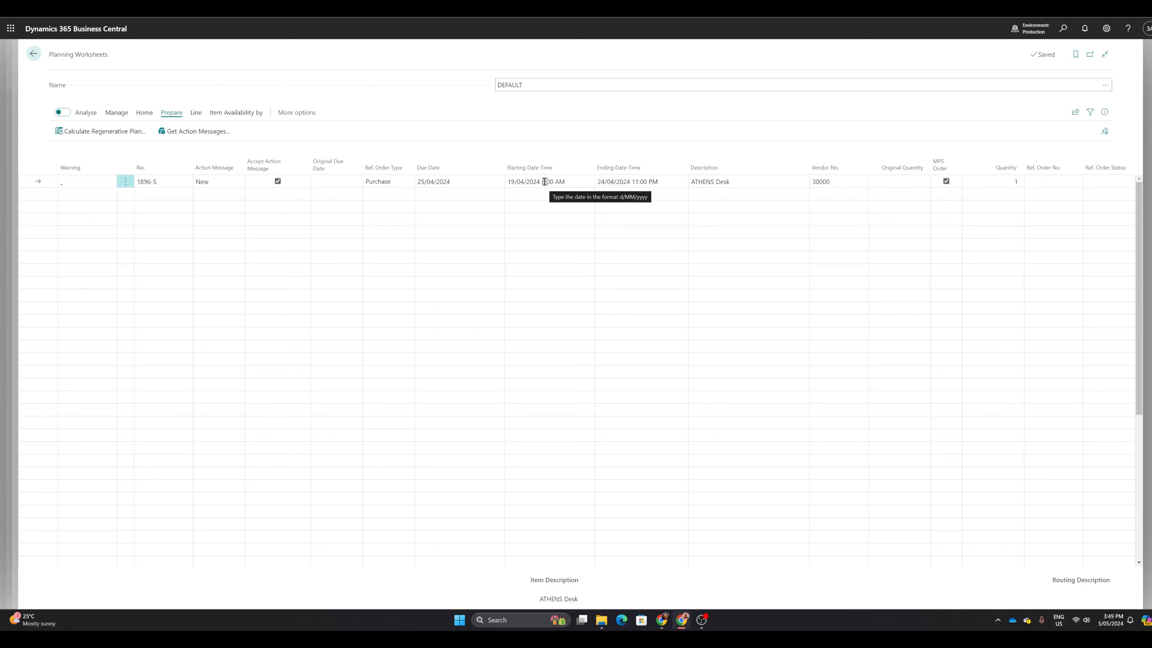
Step: Compare the ATHENS Desk planning line's starting, ending and due dates with the April 2024 system calendar
{"action": "left_click", "coordinate": [1099, 625]}
{"action": "left_click", "coordinate": [1125, 433]}
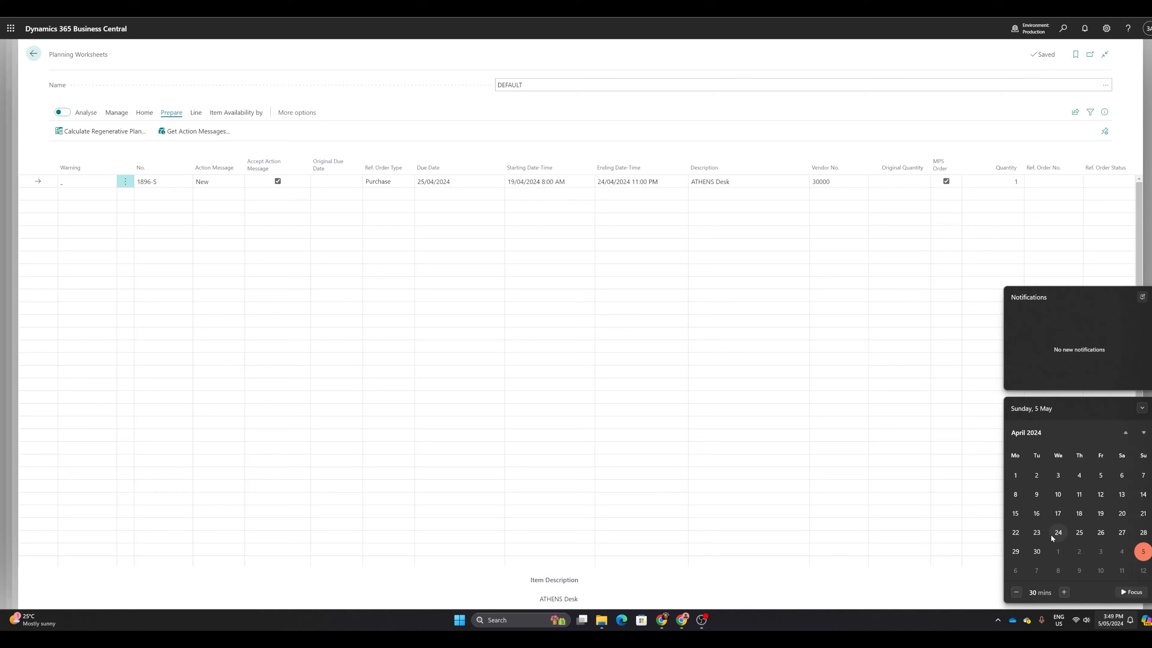
{"action": "left_click", "coordinate": [631, 137]}
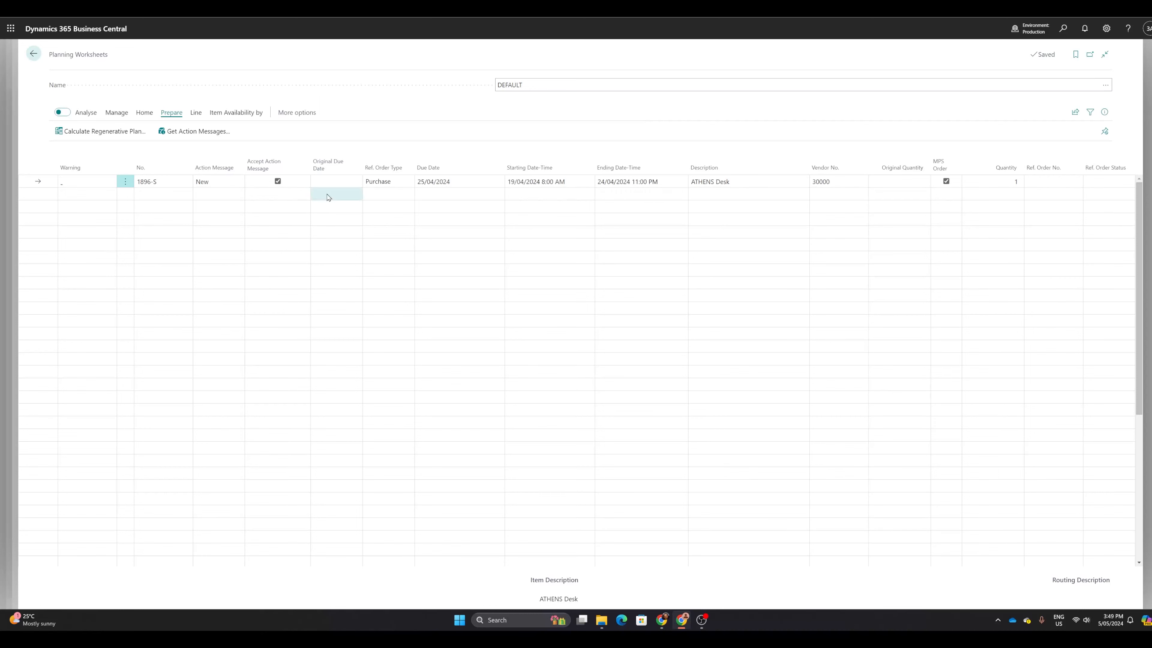
Step: Delete the ATHENS Desk line from the planning worksheet and return to the item card
{"action": "left_click", "coordinate": [125, 181]}
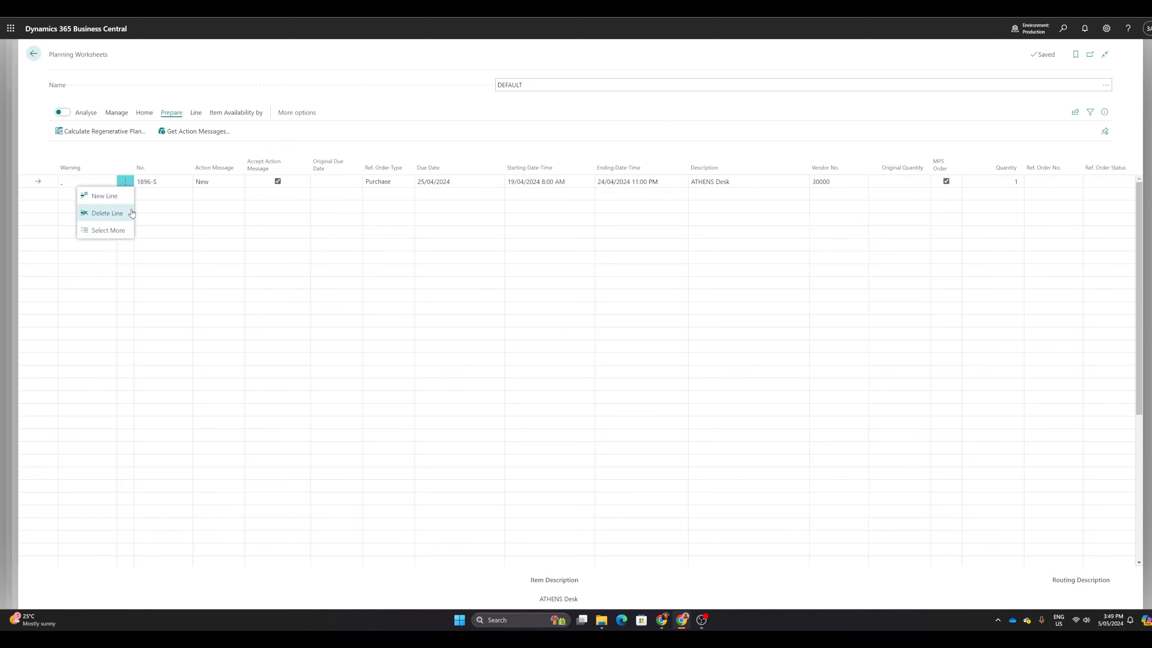
{"action": "left_click", "coordinate": [117, 214]}
{"action": "left_click", "coordinate": [621, 345]}
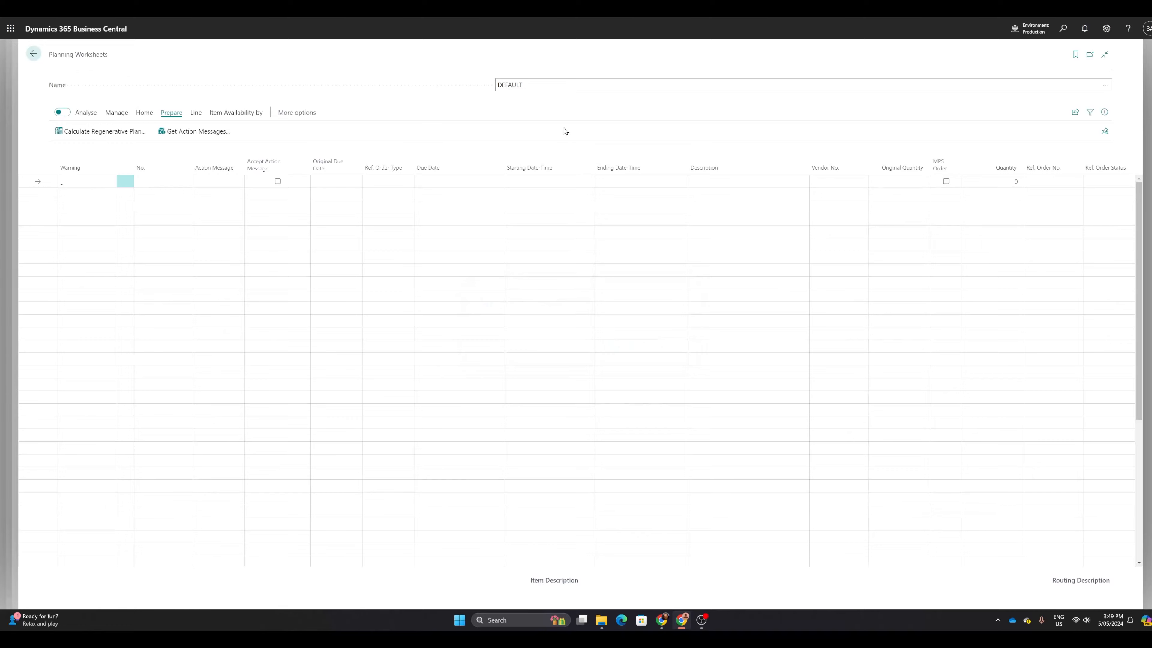
{"action": "key", "text": "Escape"}
Step: Set the ATHENS Desk's Safety Lead Time to 2D in its planning settings and read the field's description
{"action": "scroll", "coordinate": [391, 441], "scroll_direction": "down", "scroll_amount": 2}
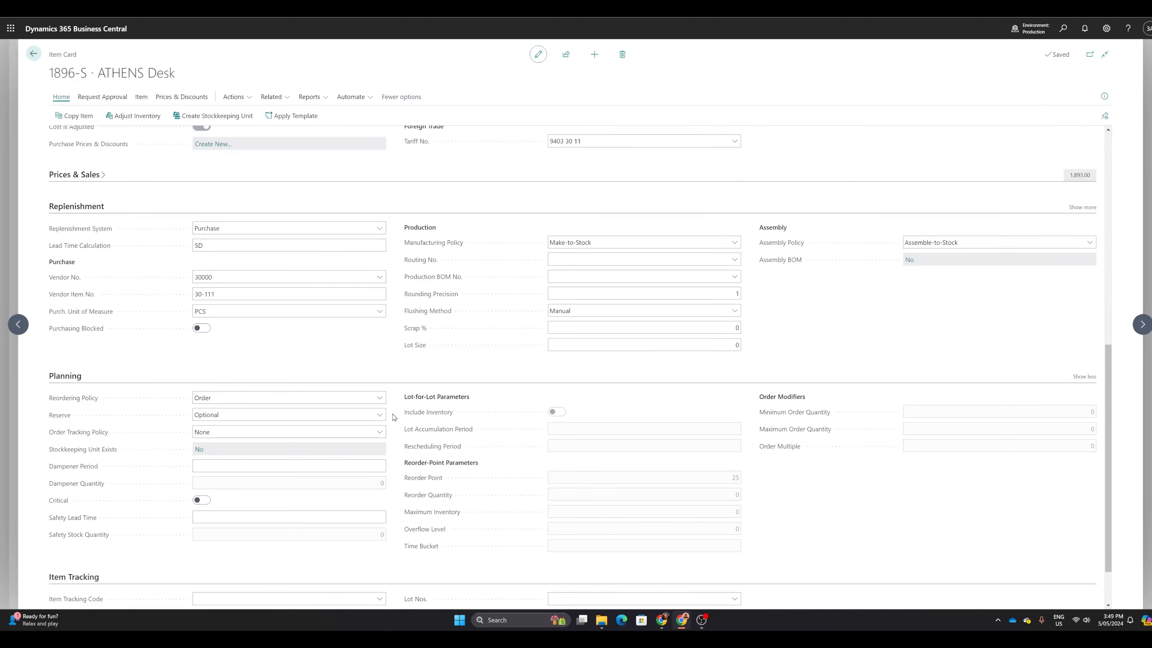
{"action": "scroll", "coordinate": [394, 417], "scroll_direction": "down", "scroll_amount": 1}
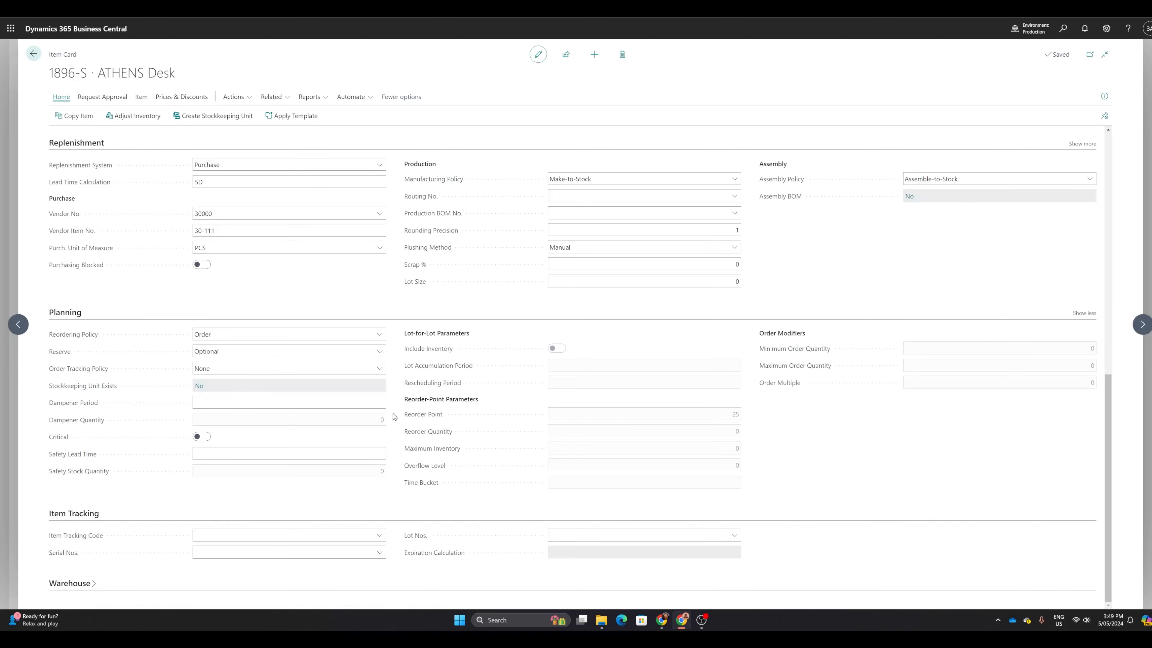
{"action": "scroll", "coordinate": [394, 417], "scroll_direction": "up", "scroll_amount": 1}
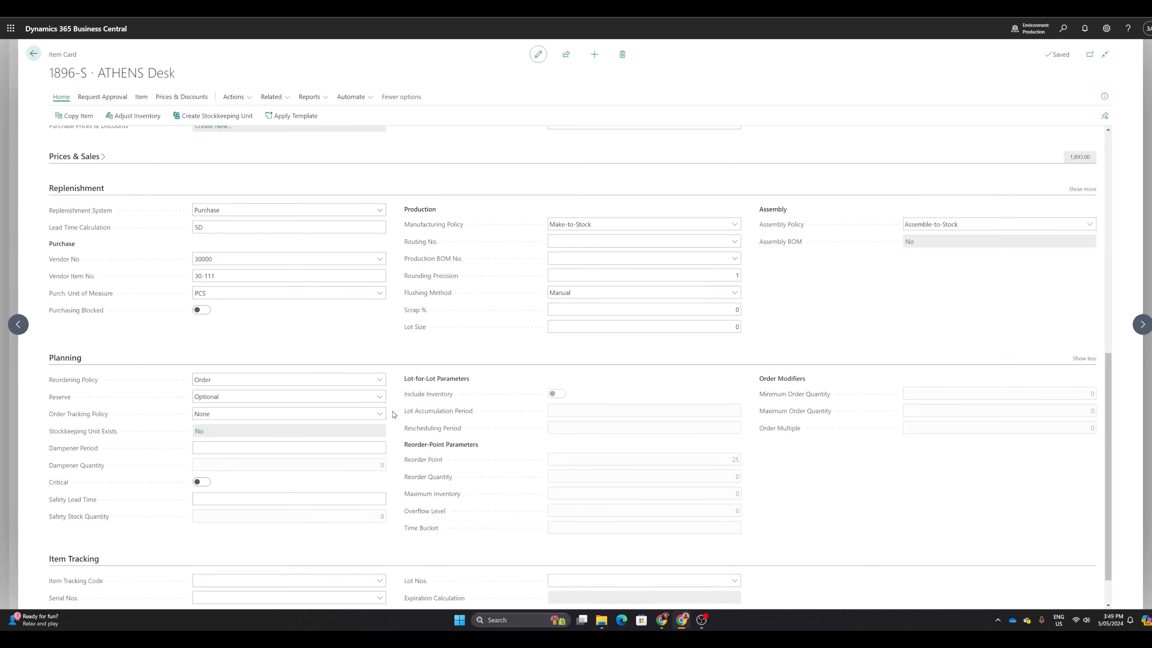
{"action": "scroll", "coordinate": [394, 414], "scroll_direction": "down", "scroll_amount": 1}
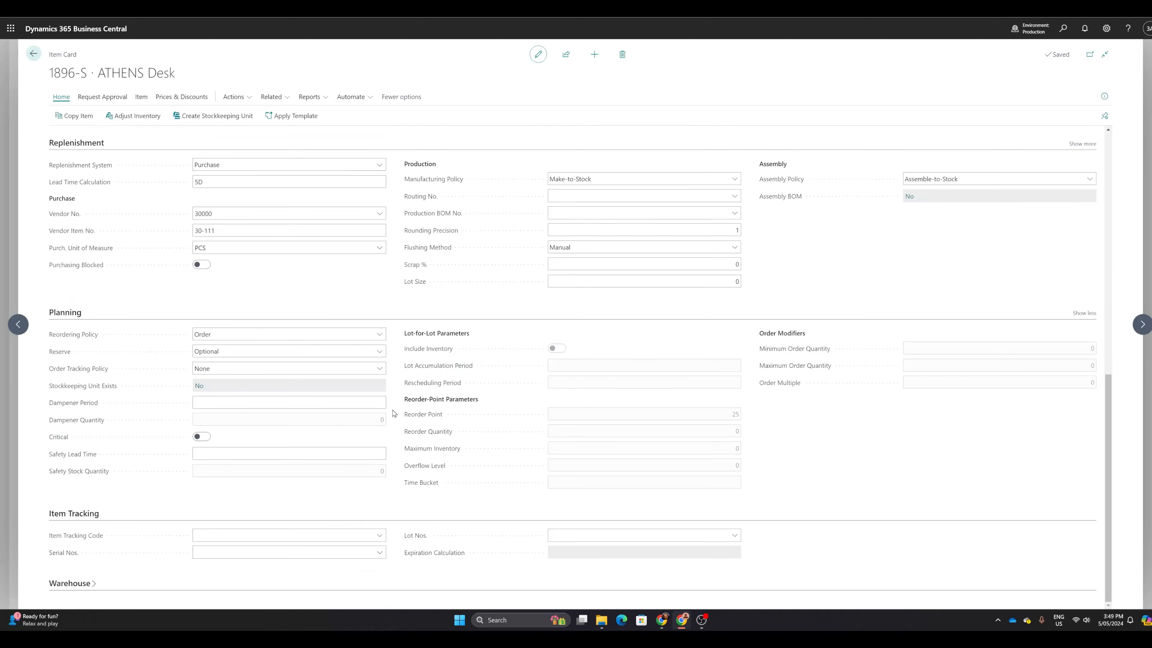
{"action": "scroll", "coordinate": [393, 411], "scroll_direction": "up", "scroll_amount": 1}
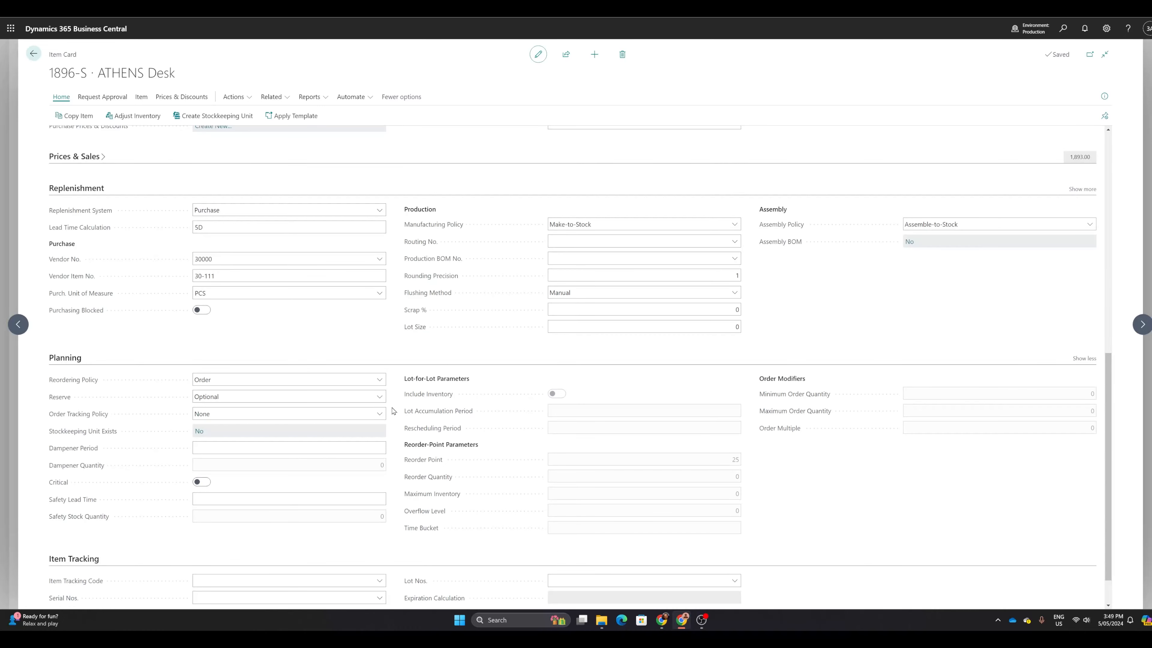
{"action": "scroll", "coordinate": [393, 411], "scroll_direction": "down", "scroll_amount": 1}
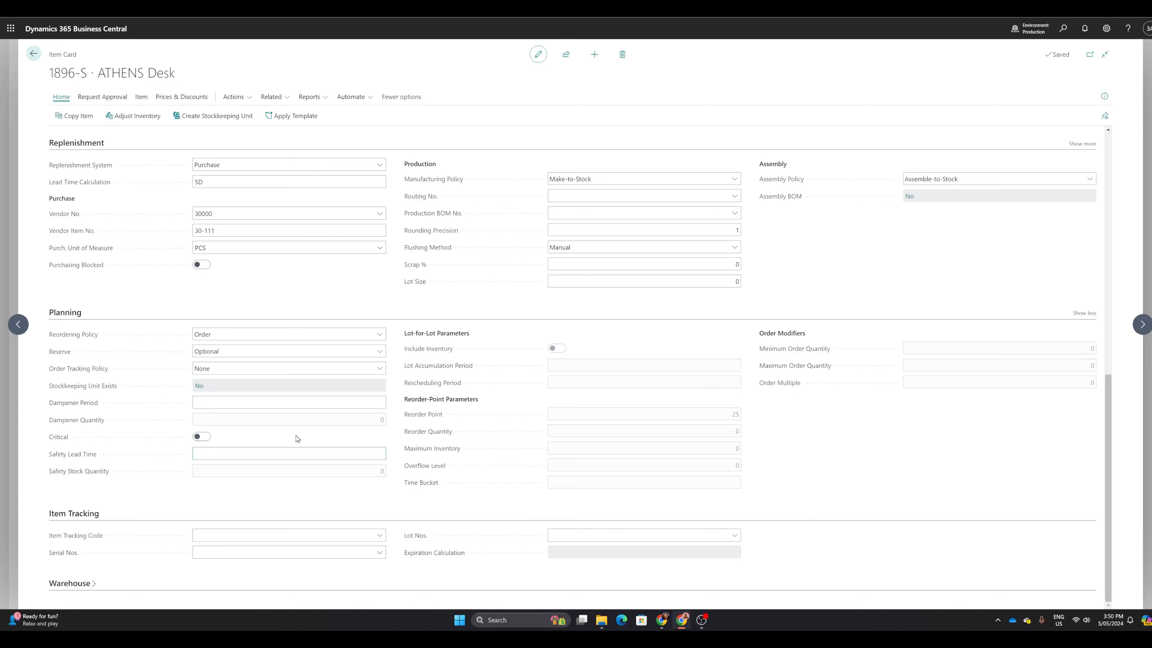
{"action": "type", "text": "2D"}
{"action": "scroll", "coordinate": [394, 463], "scroll_direction": "up", "scroll_amount": 2}
{"action": "scroll", "coordinate": [395, 463], "scroll_direction": "down", "scroll_amount": 2}
{"action": "mouse_move", "coordinate": [90, 457]}
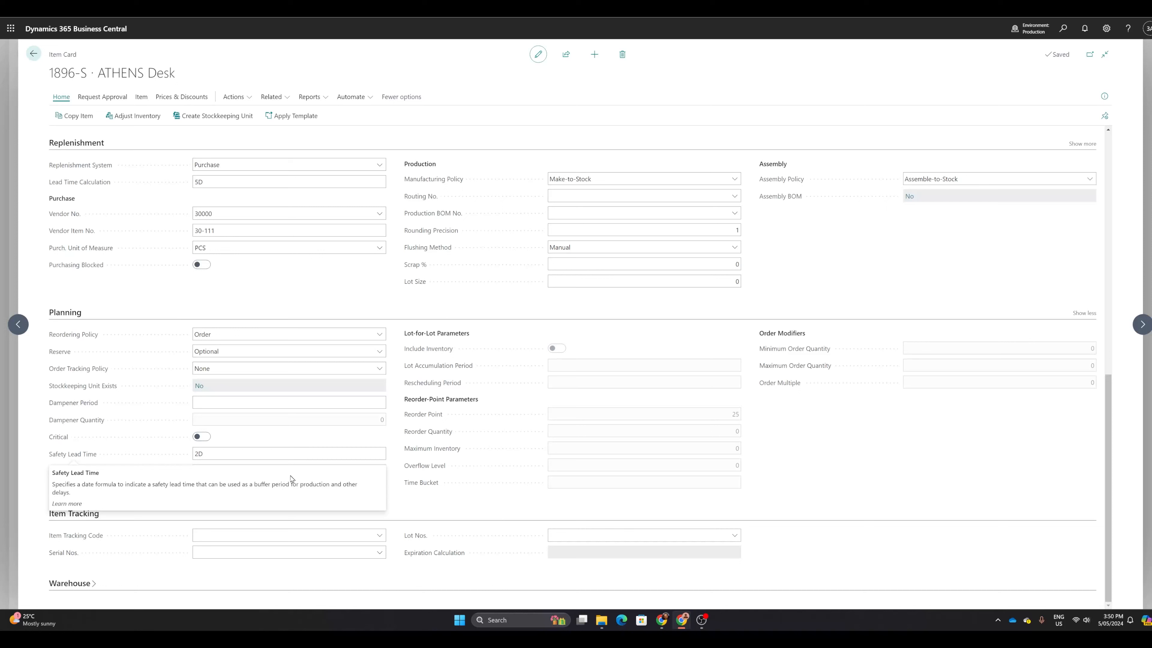
{"action": "left_click", "coordinate": [343, 332]}
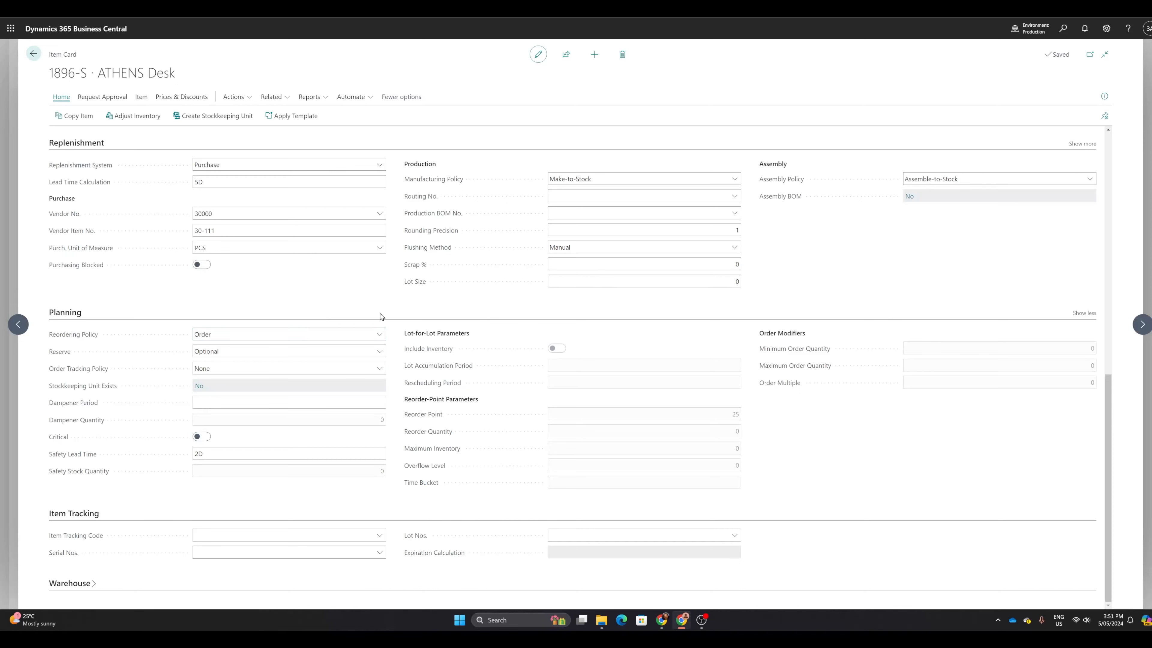
{"action": "left_click", "coordinate": [309, 456]}
Step: Open CoolWood Technologies' vendor card from the full vendor list of the ATHENS Desk's Vendor No. field
{"action": "scroll", "coordinate": [393, 415], "scroll_direction": "up", "scroll_amount": 2}
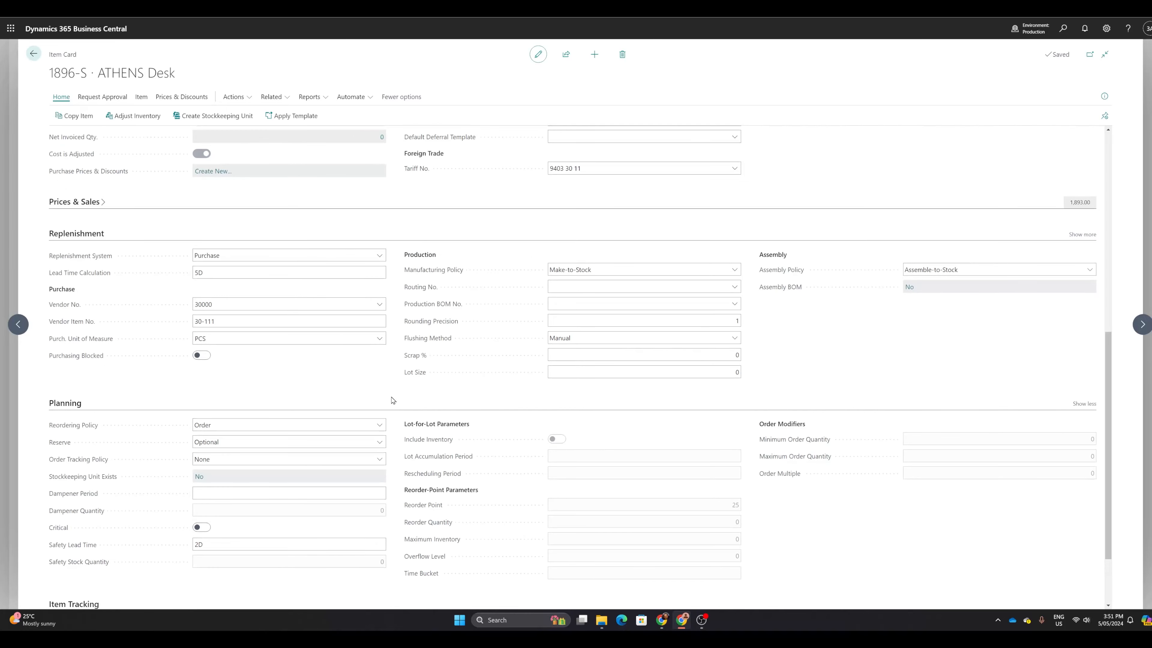
{"action": "scroll", "coordinate": [393, 399], "scroll_direction": "up", "scroll_amount": 9}
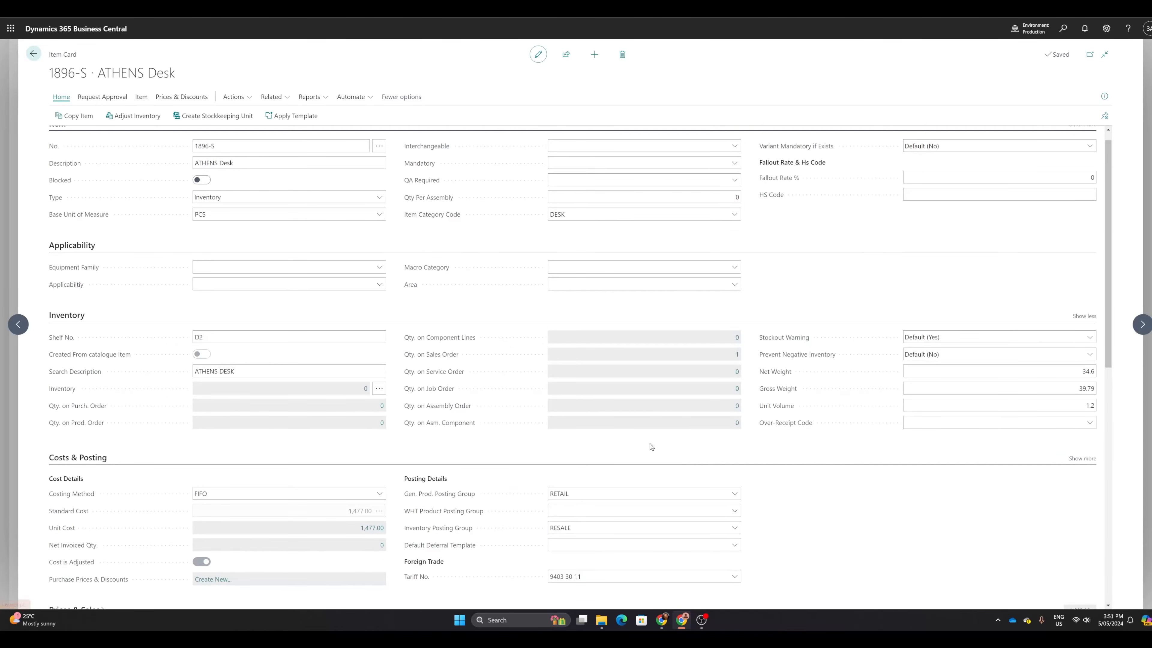
{"action": "scroll", "coordinate": [449, 427], "scroll_direction": "down", "scroll_amount": 3}
{"action": "scroll", "coordinate": [449, 427], "scroll_direction": "down", "scroll_amount": 6}
{"action": "left_click", "coordinate": [379, 304]}
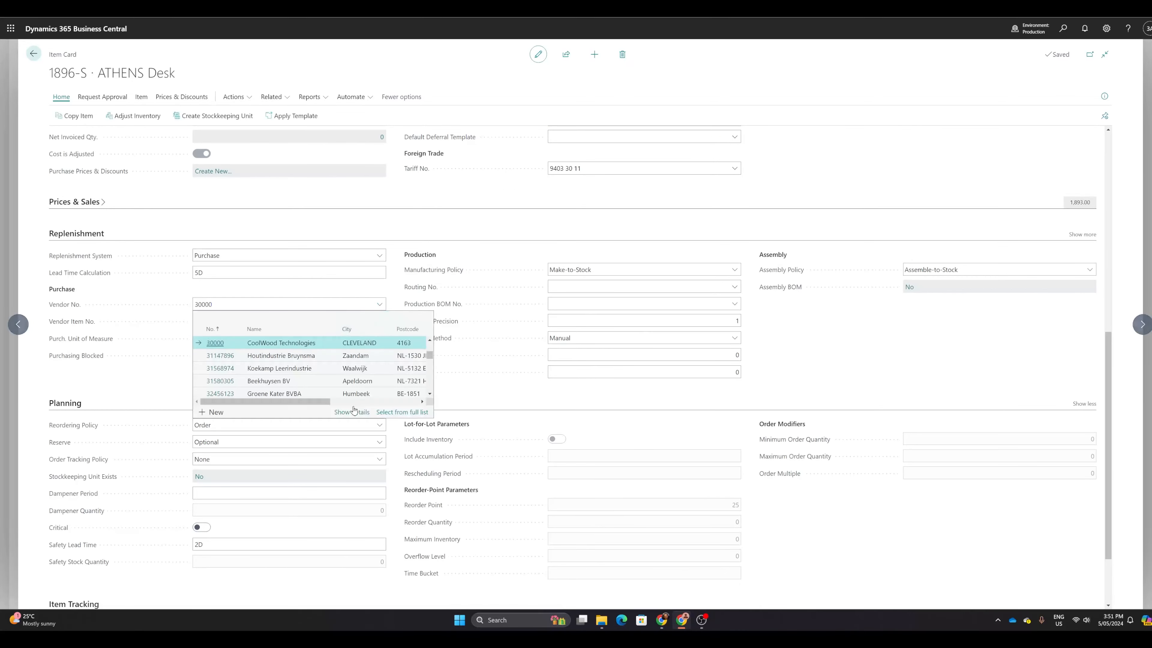
{"action": "left_click", "coordinate": [395, 413]}
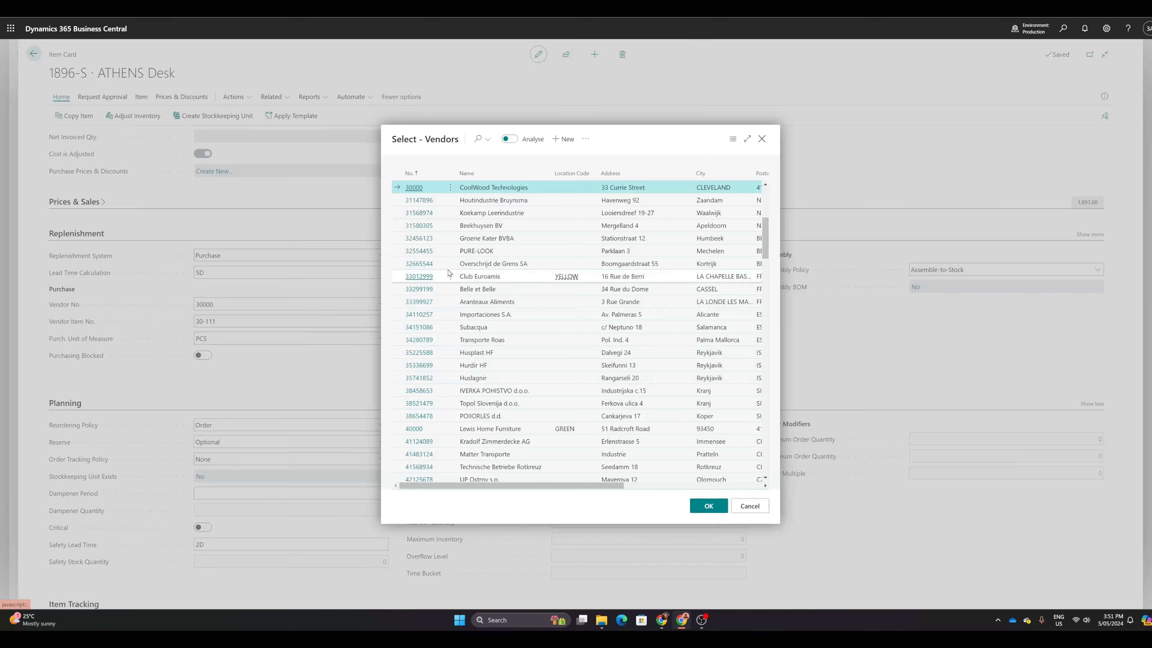
{"action": "left_click", "coordinate": [450, 187]}
{"action": "left_click", "coordinate": [426, 202]}
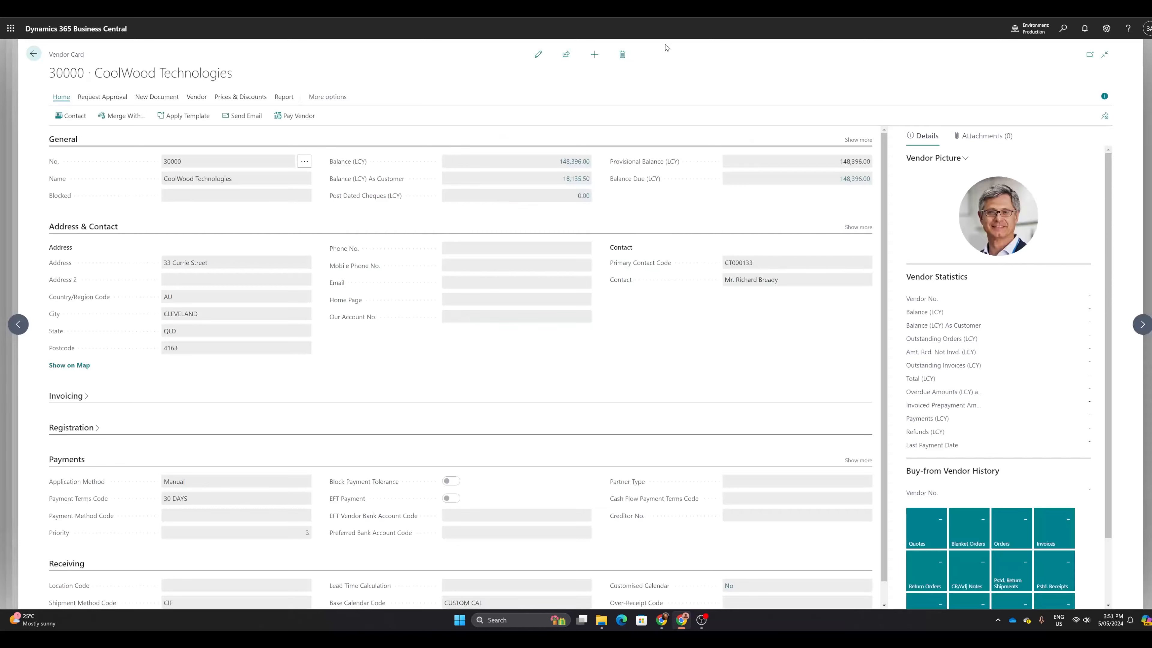
Step: Clear CoolWood Technologies' Base Calendar Code and return to the ATHENS Desk item card
{"action": "left_click", "coordinate": [535, 52]}
{"action": "scroll", "coordinate": [323, 453], "scroll_direction": "down", "scroll_amount": 1}
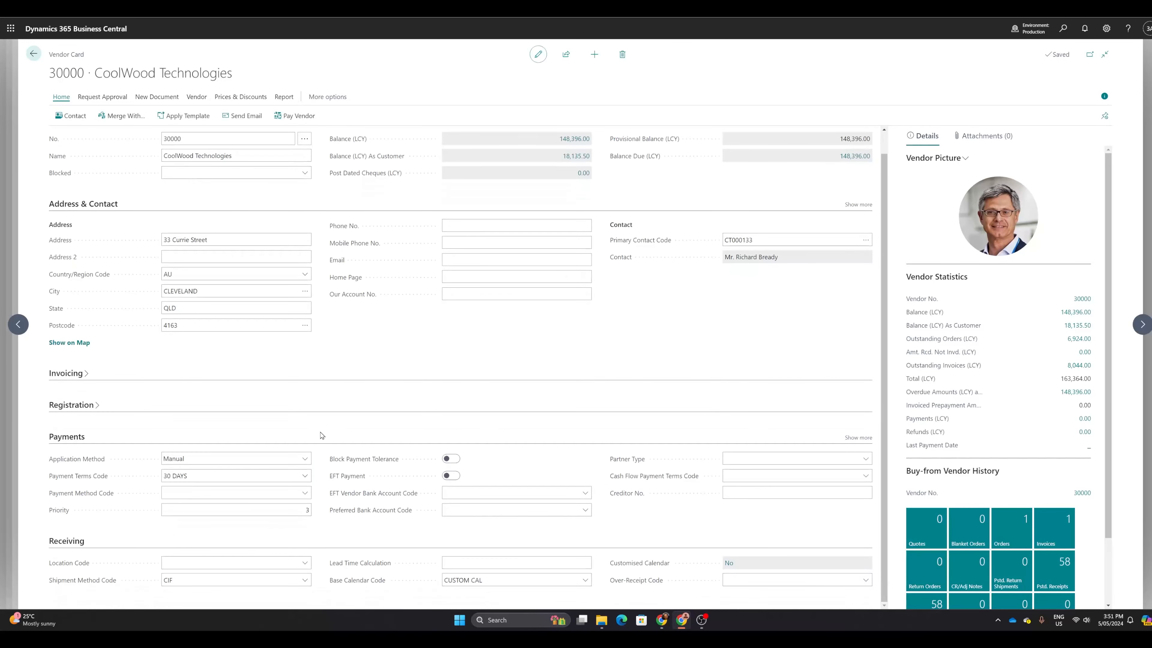
{"action": "left_click", "coordinate": [585, 581]}
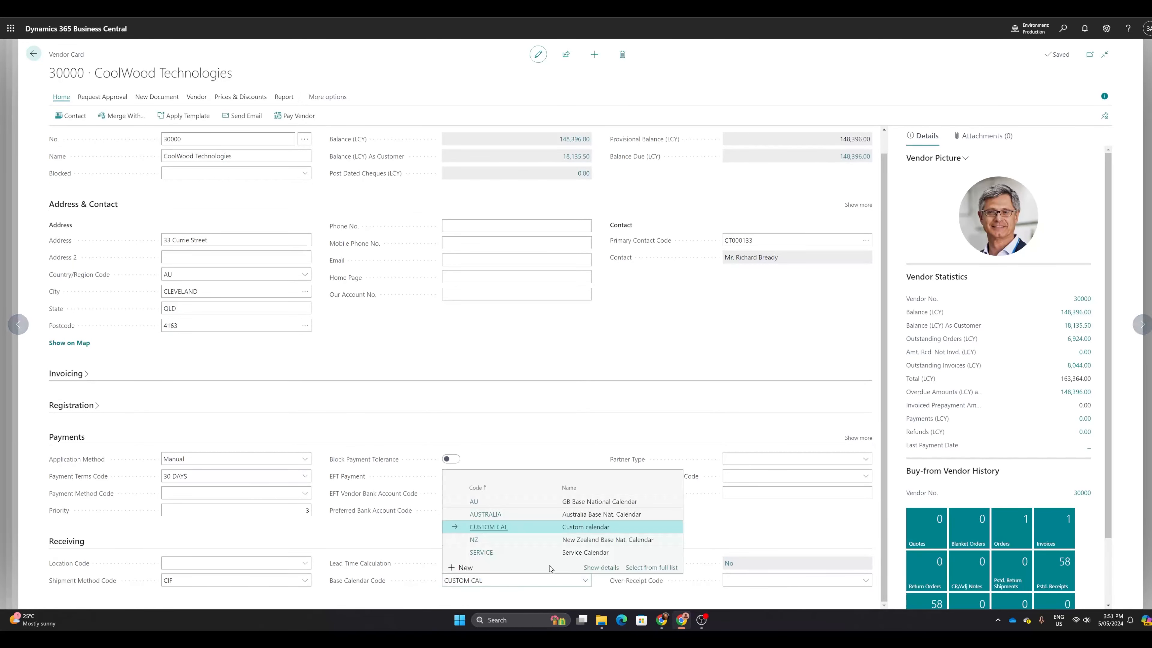
{"action": "triple_click", "coordinate": [520, 581]}
{"action": "key", "text": "Return"}
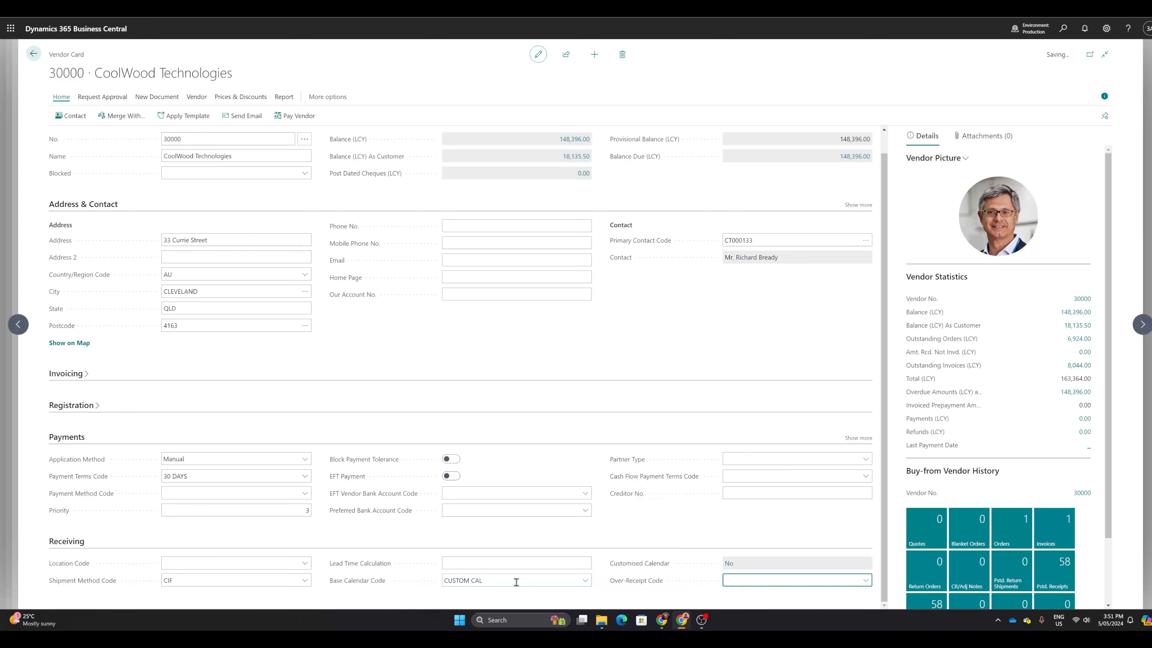
{"action": "left_click", "coordinate": [514, 581]}
{"action": "key", "text": "Delete"}
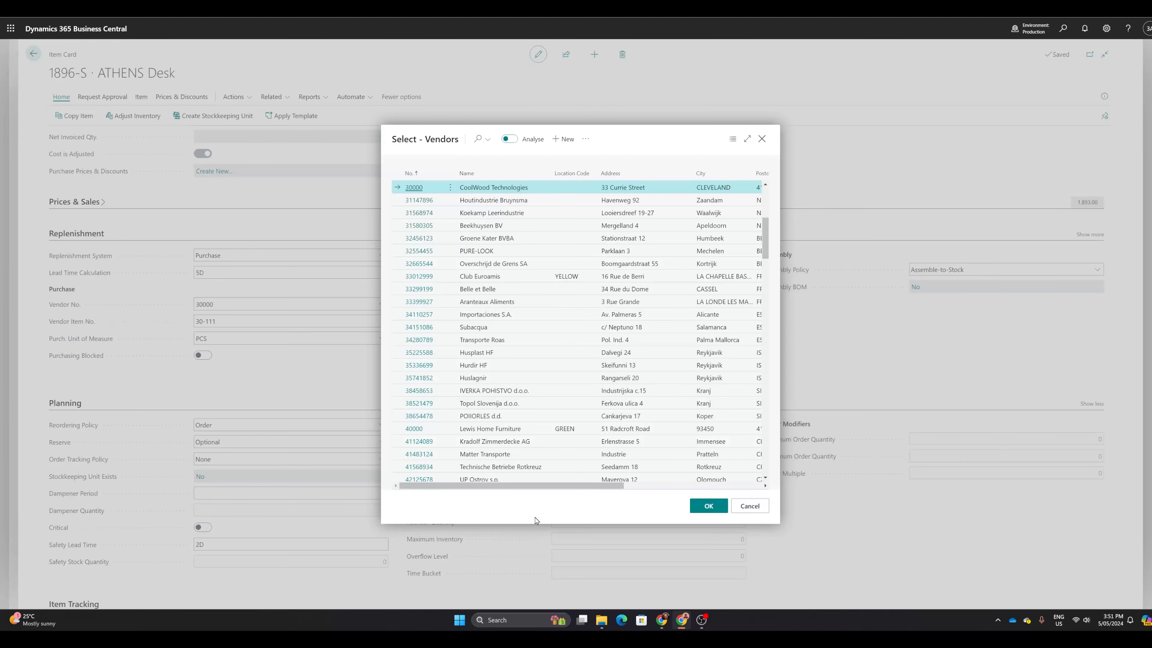
{"action": "key", "text": "Return"}
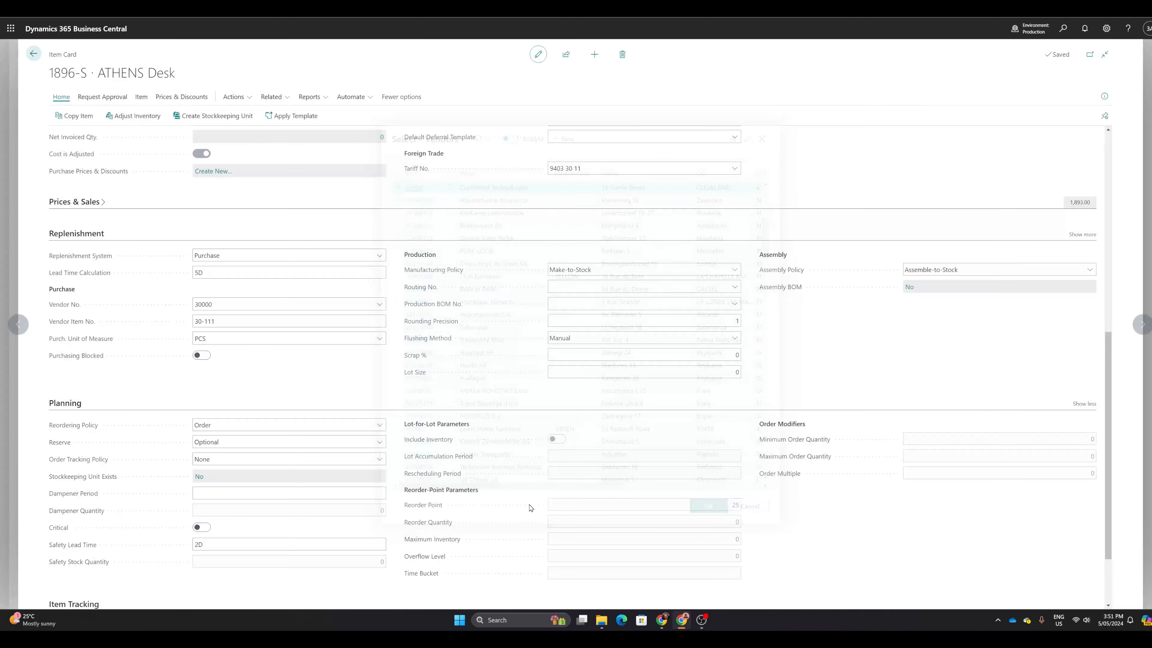
{"action": "left_click", "coordinate": [391, 508]}
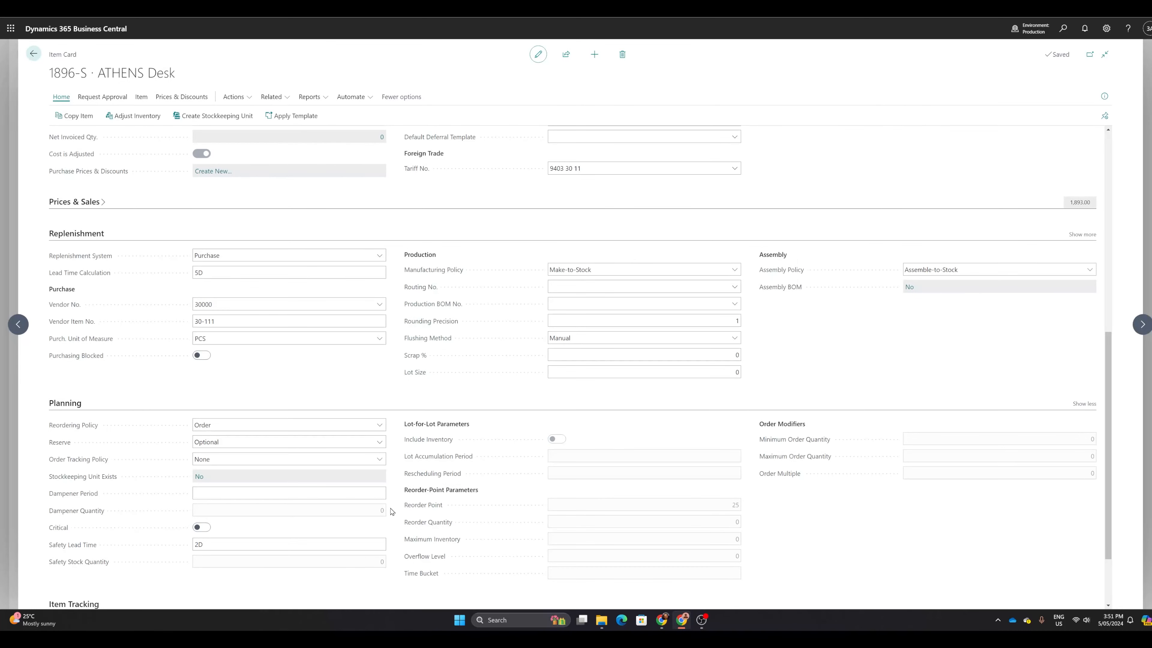
Step: Leave the ATHENS Desk item card and find and open the Planning Worksheets page
{"action": "scroll", "coordinate": [392, 513], "scroll_direction": "down", "scroll_amount": 2}
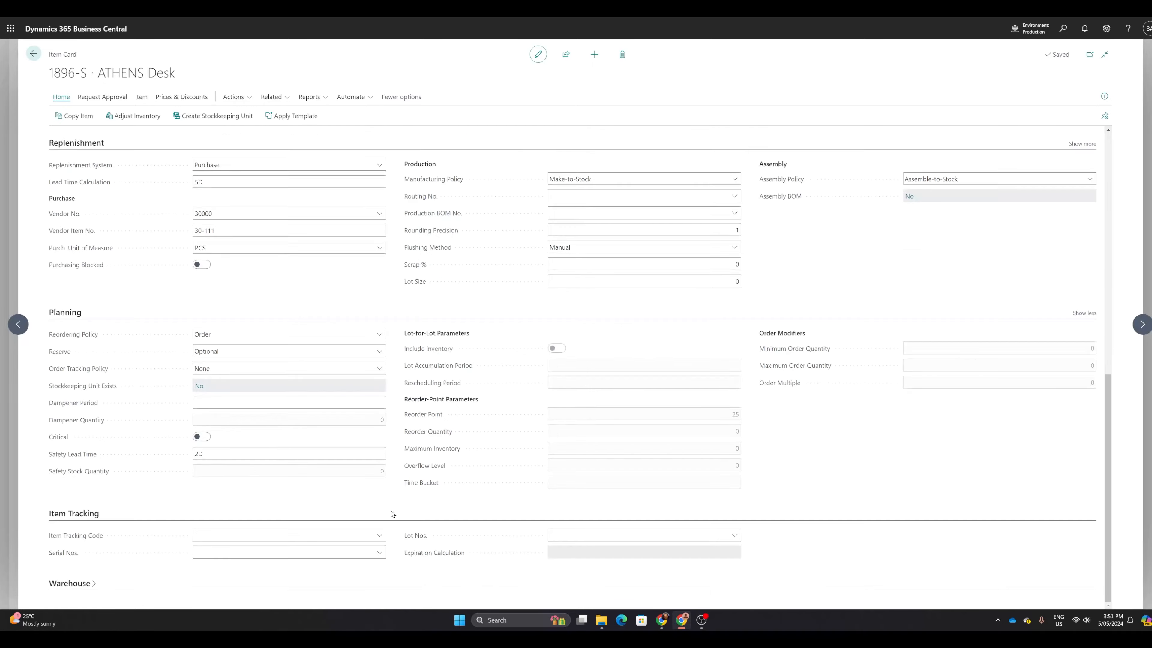
{"action": "scroll", "coordinate": [324, 369], "scroll_direction": "up", "scroll_amount": 1}
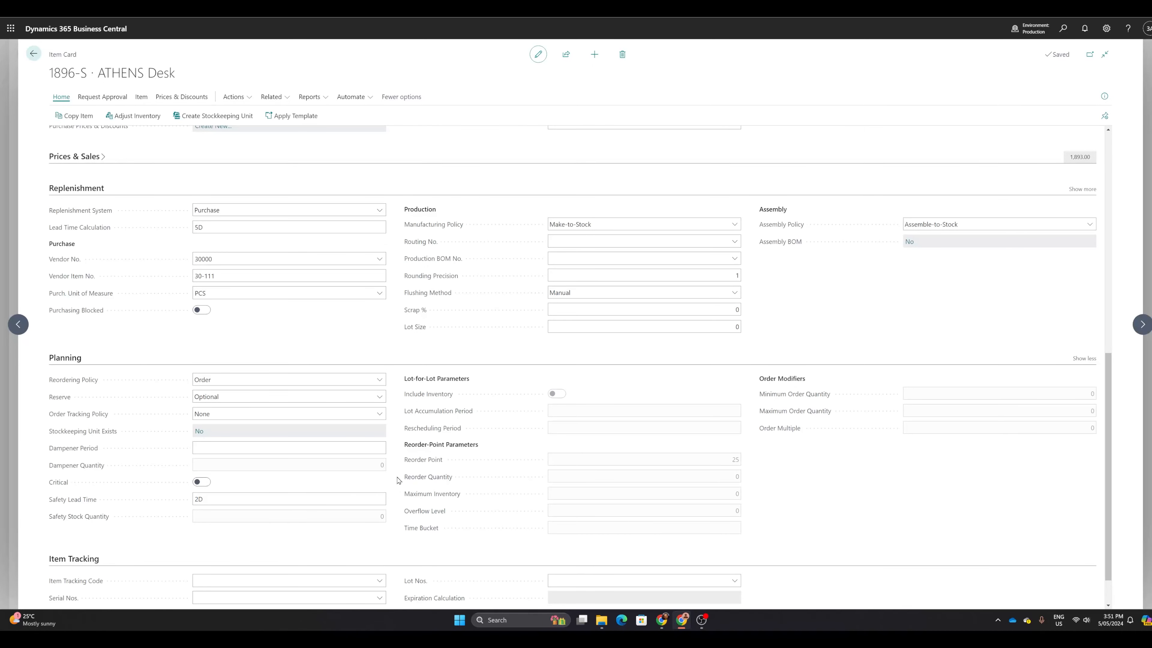
{"action": "key", "text": "Escape"}
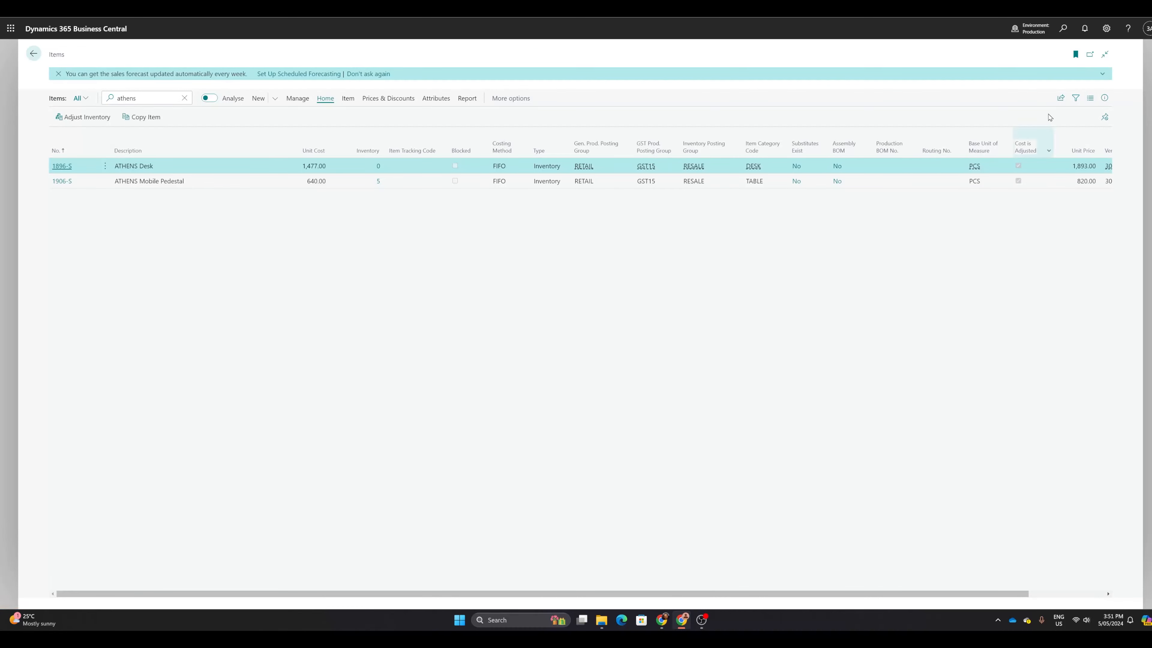
{"action": "key", "text": "alt+q"}
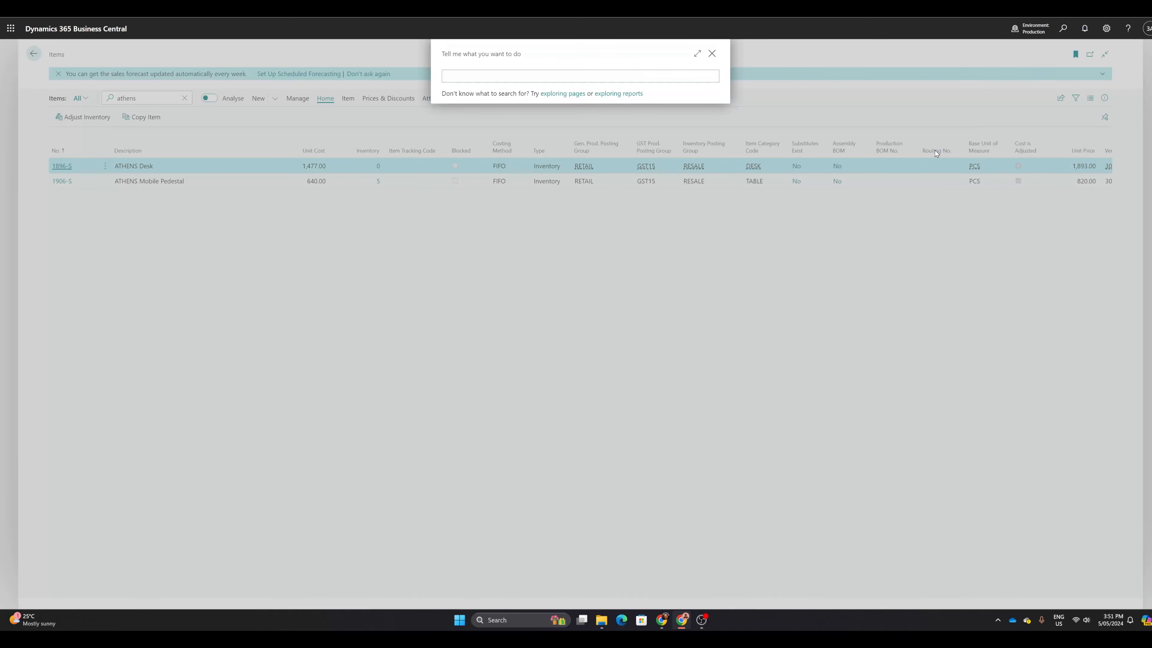
{"action": "type", "text": "plann work"}
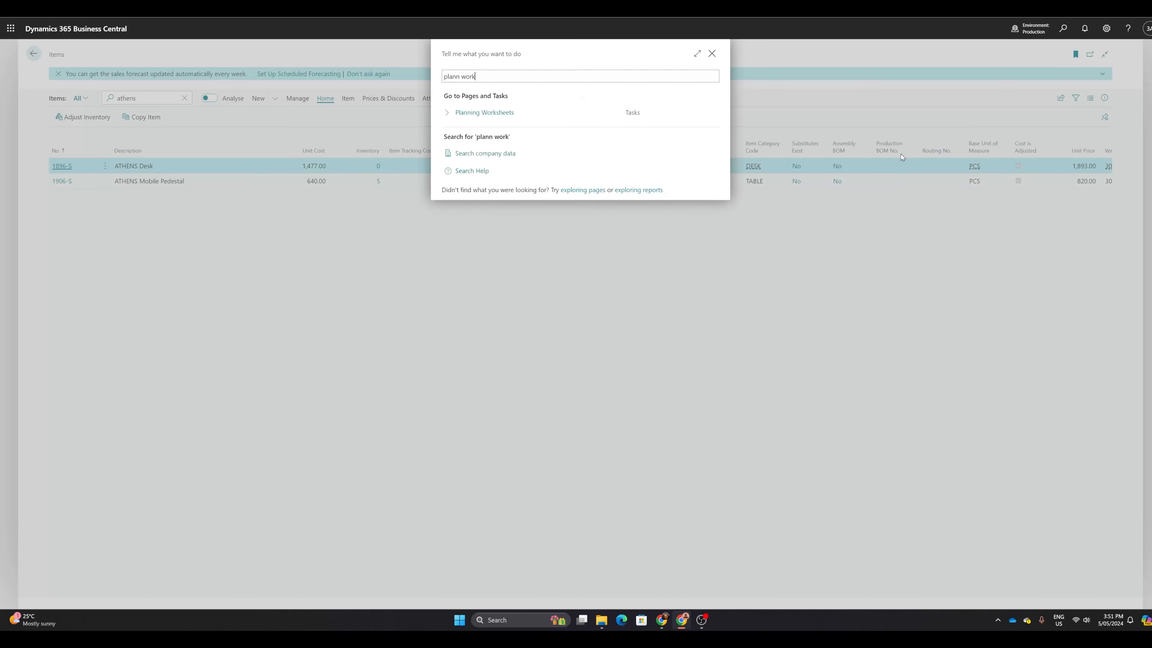
{"action": "left_click", "coordinate": [592, 117]}
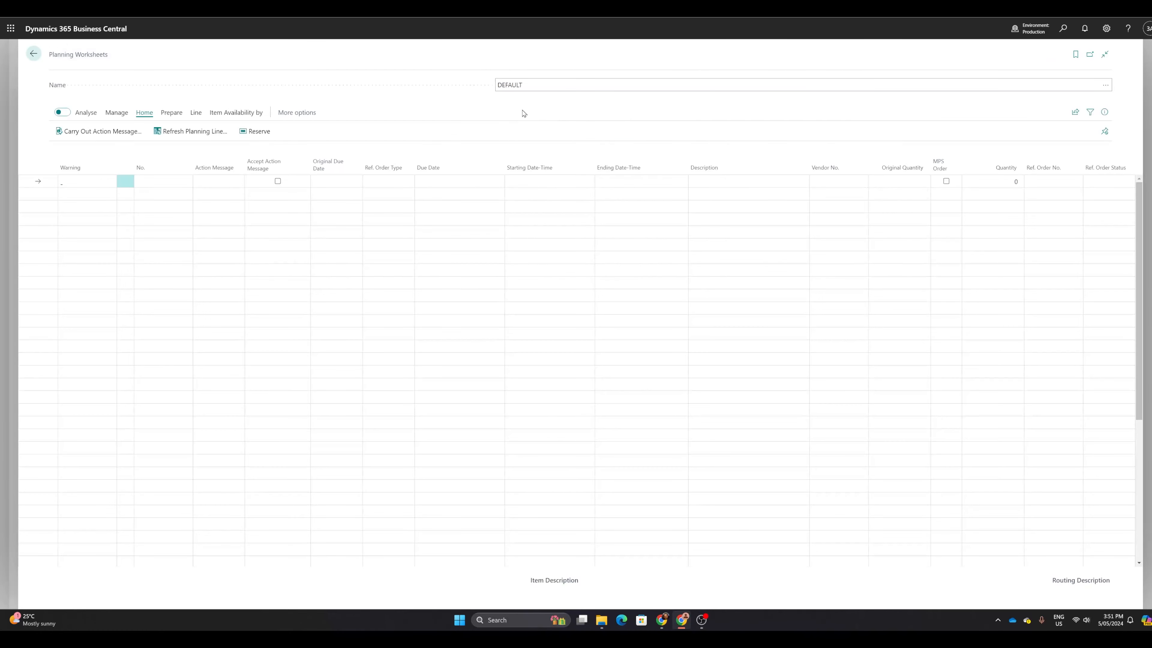
Step: Calculate the regenerative plan for item 1896-S from 1/04/2024 to 31/05/2024 with MPS and MRP enabled
{"action": "left_click", "coordinate": [171, 112]}
{"action": "left_click", "coordinate": [104, 131]}
{"action": "left_click", "coordinate": [644, 521]}
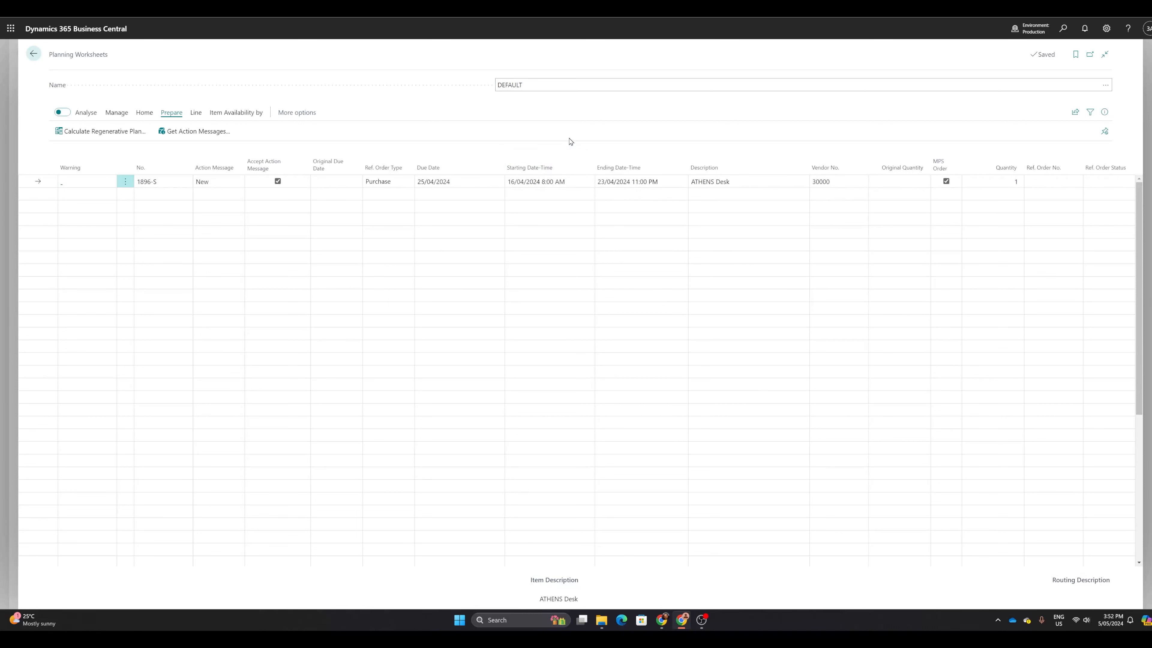
Step: Check the ATHENS Desk line's planned dates against April 2024 in the system calendar
{"action": "left_click", "coordinate": [1110, 620]}
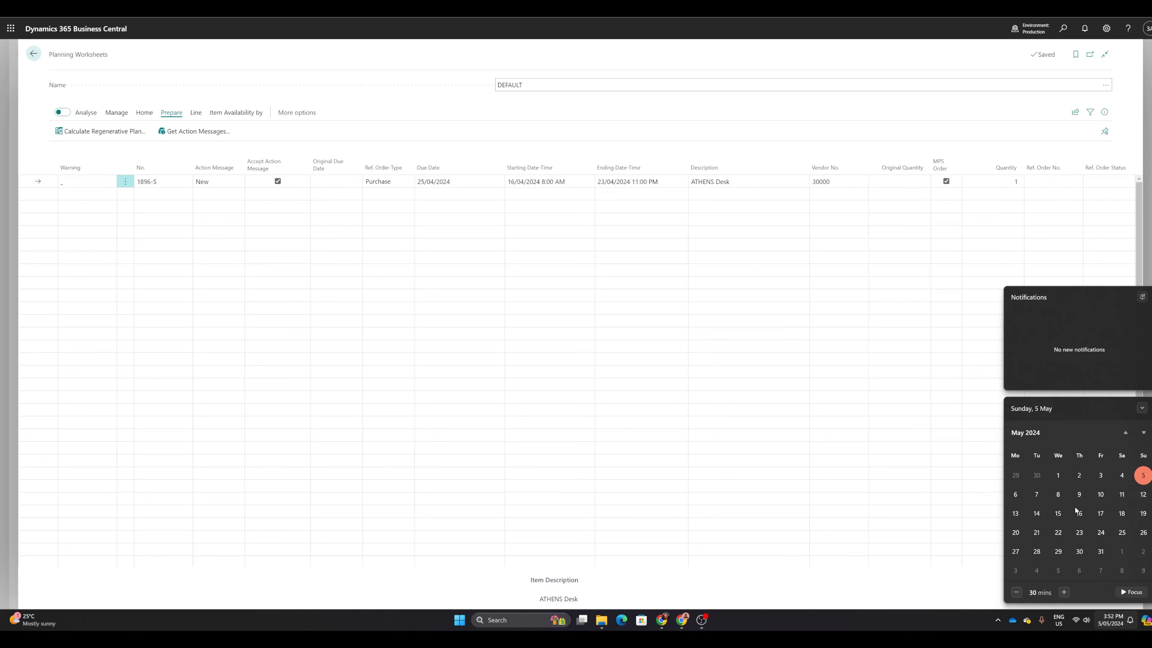
{"action": "left_click", "coordinate": [1125, 433]}
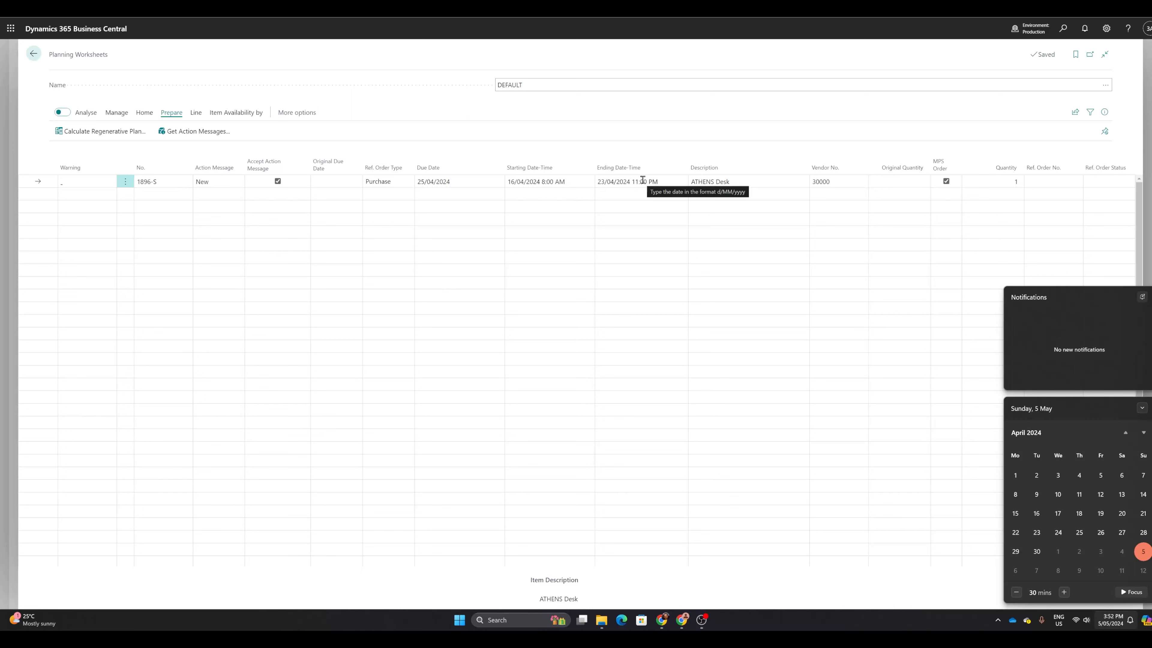
{"action": "left_click", "coordinate": [642, 133]}
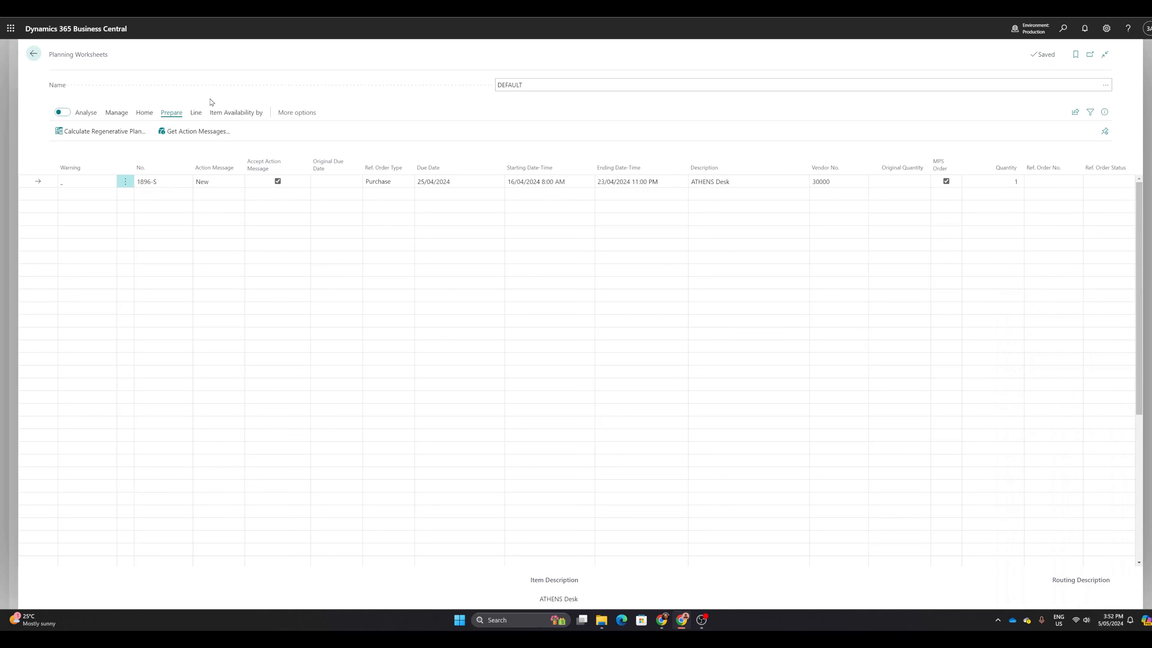
Step: Carry out the action message for the ATHENS Desk planning line to create its purchase order
{"action": "left_click", "coordinate": [108, 131]}
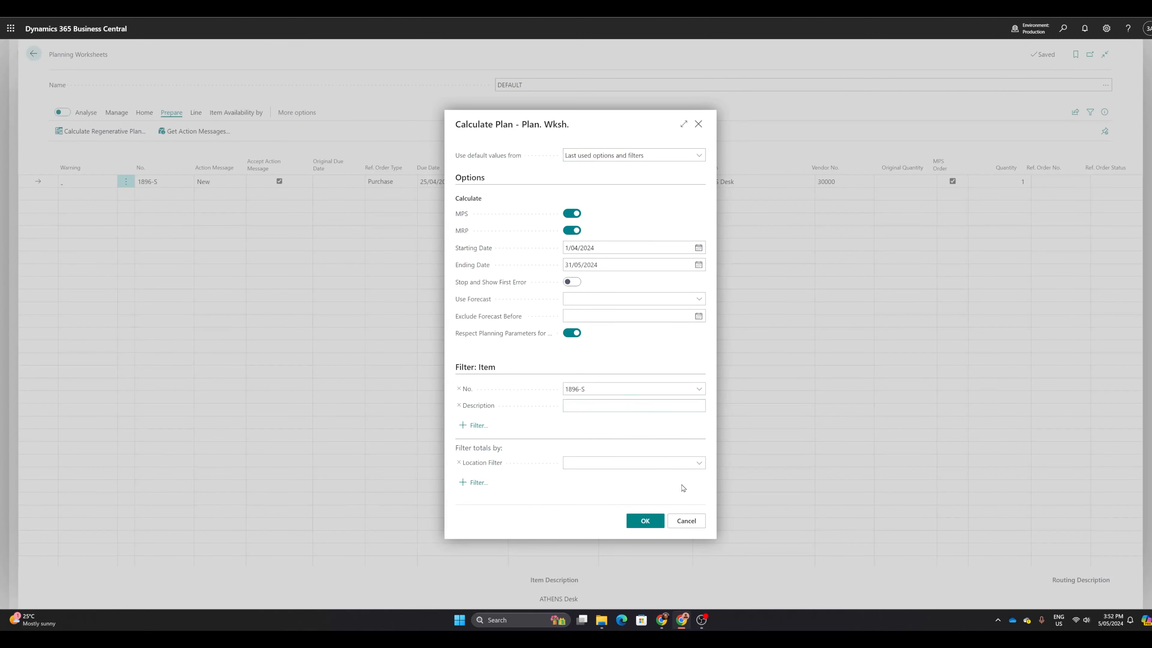
{"action": "left_click", "coordinate": [686, 520]}
{"action": "left_click", "coordinate": [144, 112]}
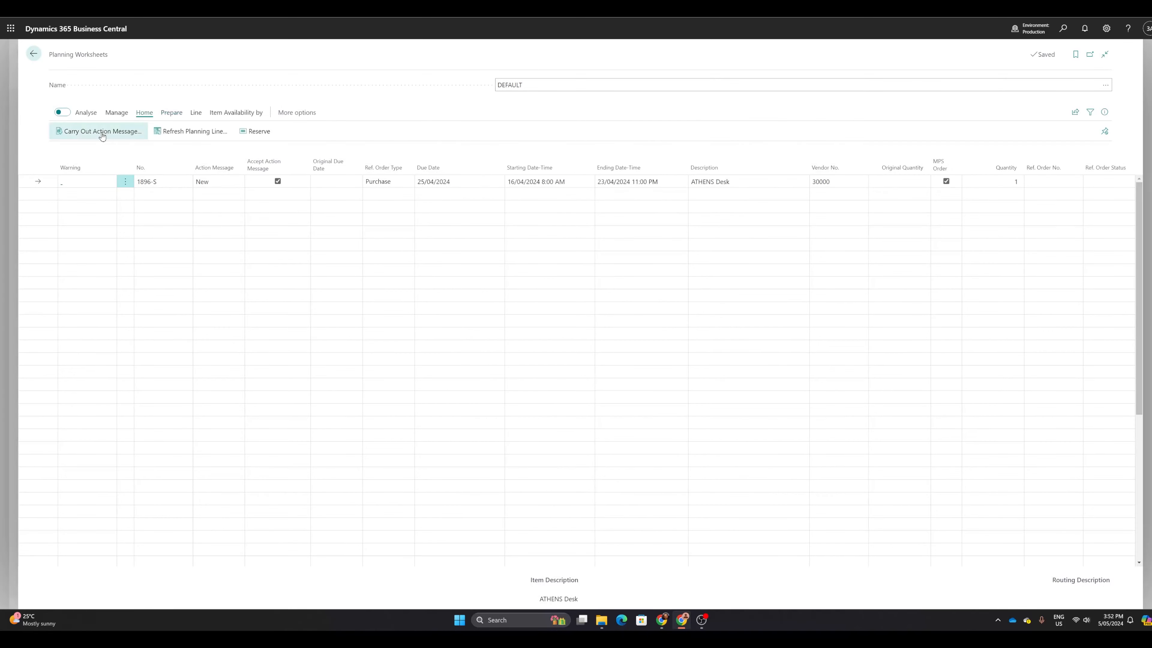
{"action": "left_click", "coordinate": [102, 136]}
{"action": "left_click", "coordinate": [637, 521]}
Step: Open the purchase order behind the ATHENS Desk's Qty. on Purch. Order and examine the order line's dates
{"action": "left_click", "coordinate": [33, 54]}
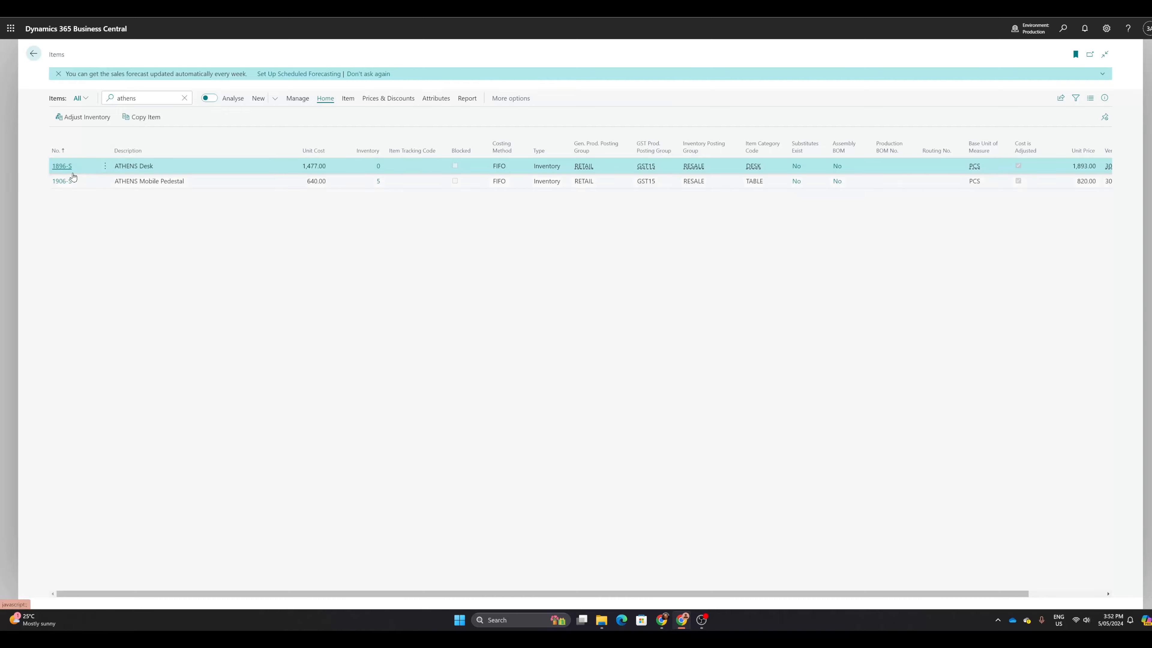
{"action": "left_click", "coordinate": [69, 169]}
{"action": "scroll", "coordinate": [385, 346], "scroll_direction": "down", "scroll_amount": 2}
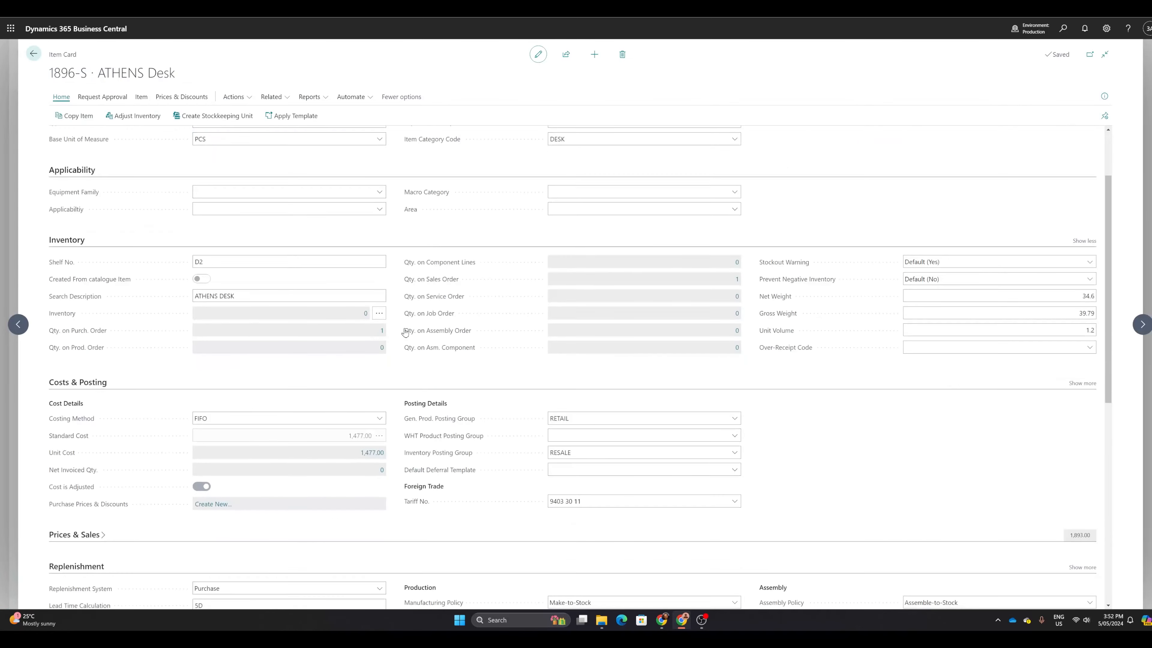
{"action": "left_click", "coordinate": [381, 330]}
{"action": "left_click", "coordinate": [513, 76]}
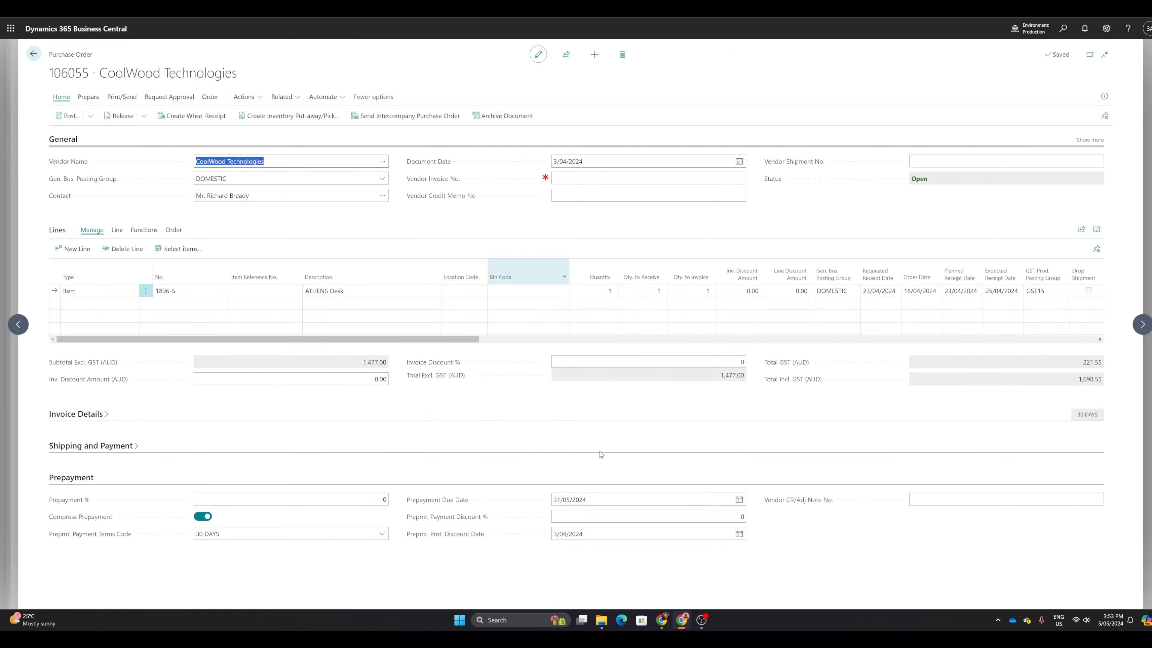
{"action": "left_click_drag", "start_coordinate": [471, 340], "coordinate": [576, 346]}
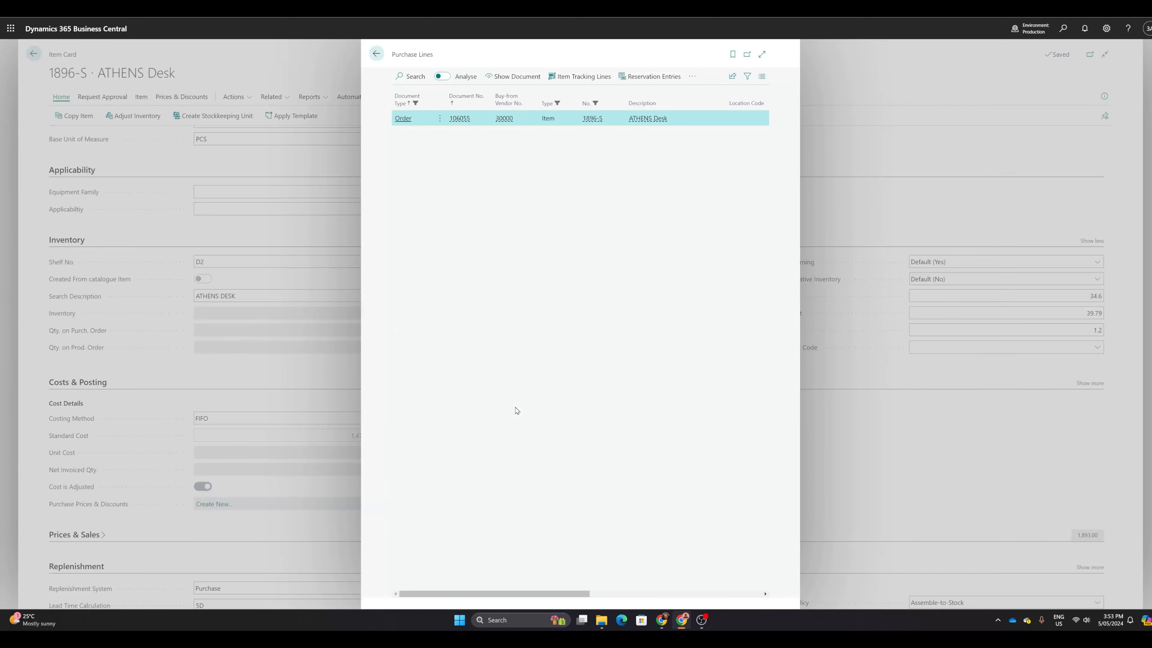
Step: Return to the ATHENS Desk item card and view the available Replenishment System options
{"action": "key", "text": "Escape"}
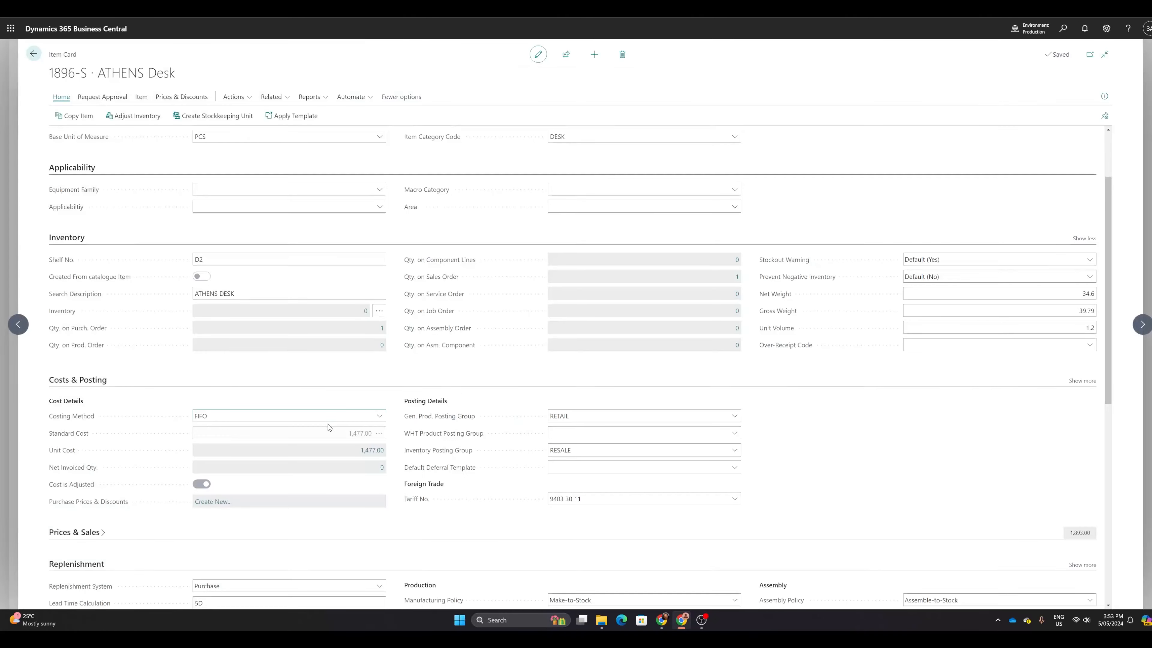
{"action": "scroll", "coordinate": [362, 441], "scroll_direction": "down", "scroll_amount": 5}
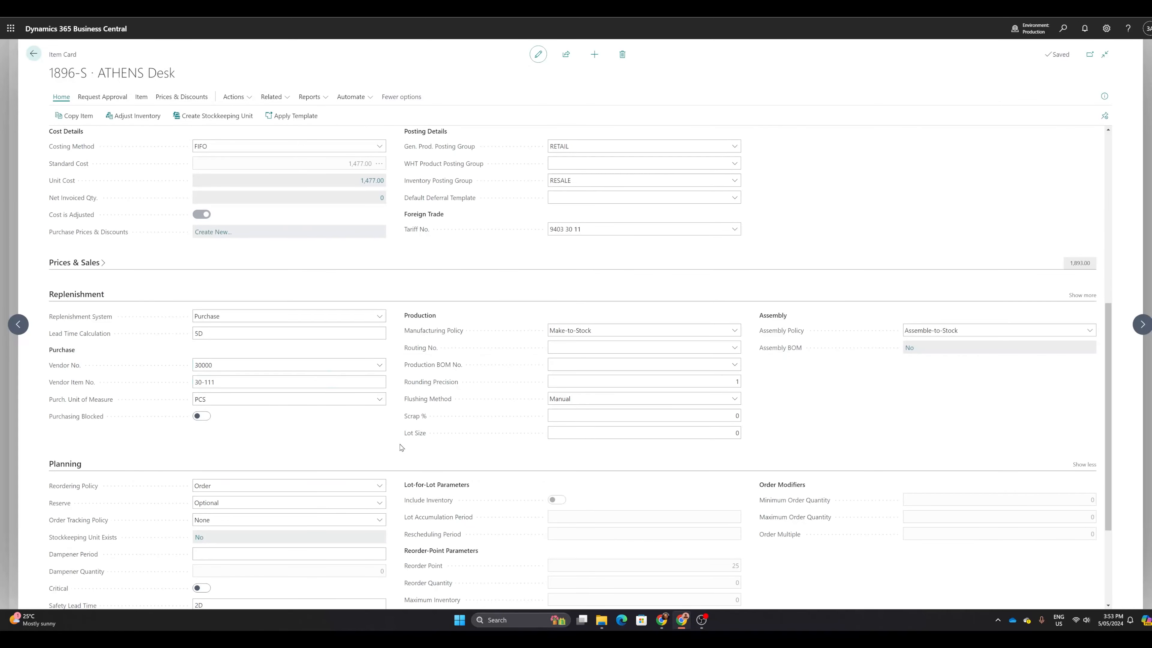
{"action": "left_click", "coordinate": [379, 316]}
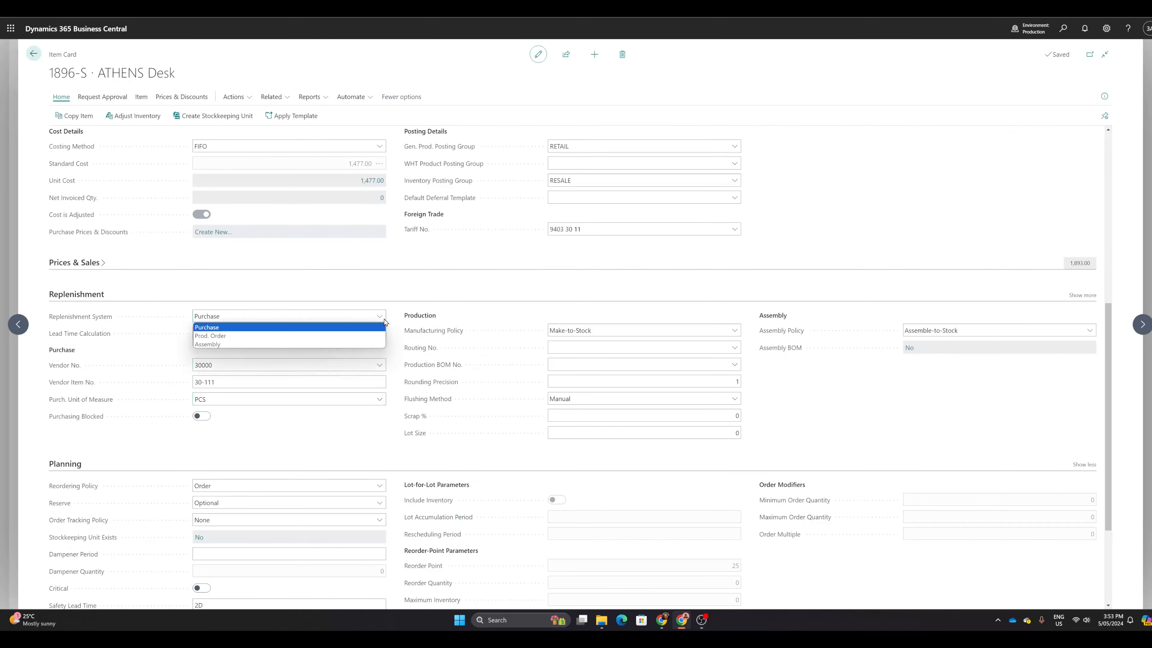
{"action": "left_click", "coordinate": [393, 422]}
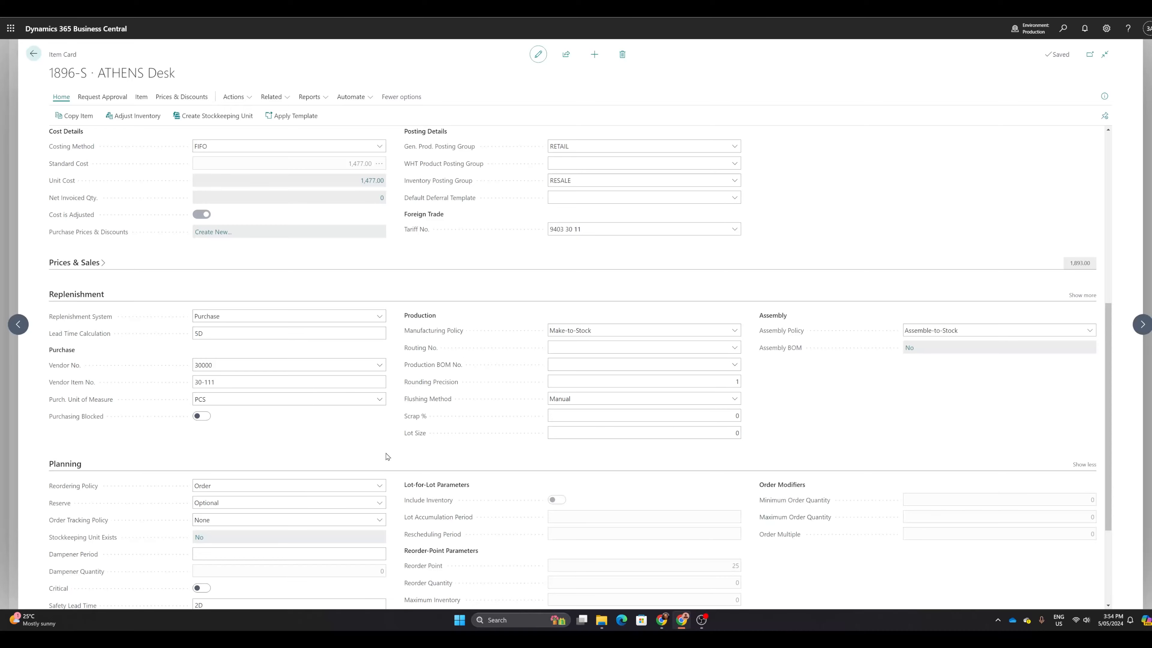
{"action": "scroll", "coordinate": [388, 456], "scroll_direction": "up", "scroll_amount": 4}
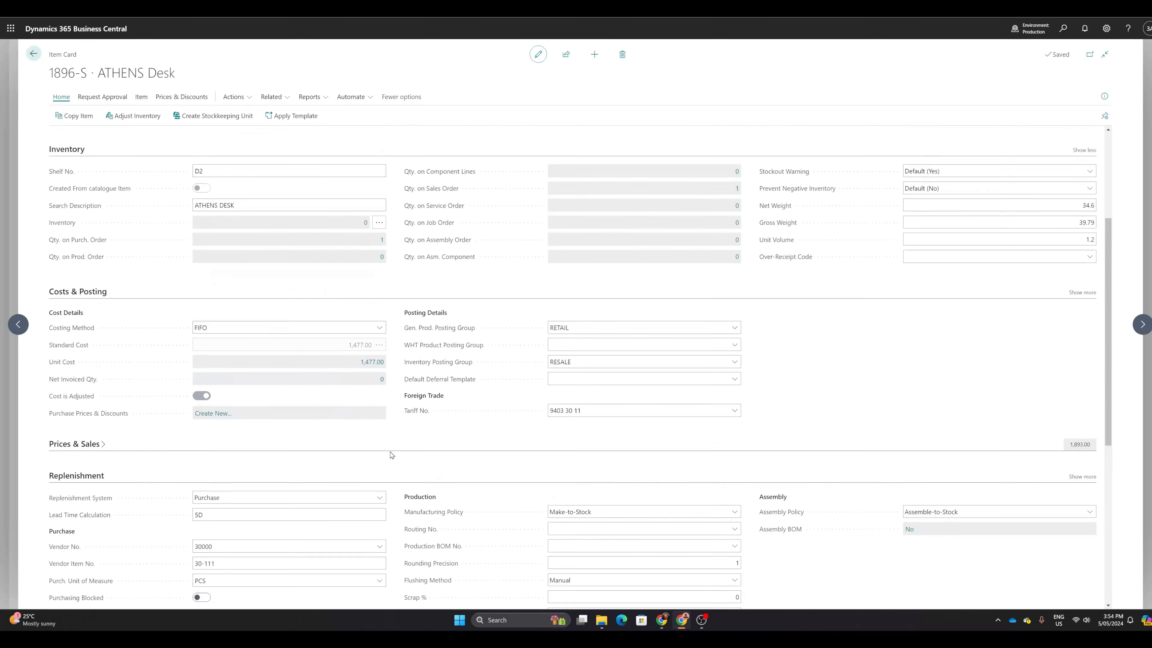
{"action": "scroll", "coordinate": [391, 455], "scroll_direction": "down", "scroll_amount": 7}
{"action": "scroll", "coordinate": [391, 455], "scroll_direction": "up", "scroll_amount": 4}
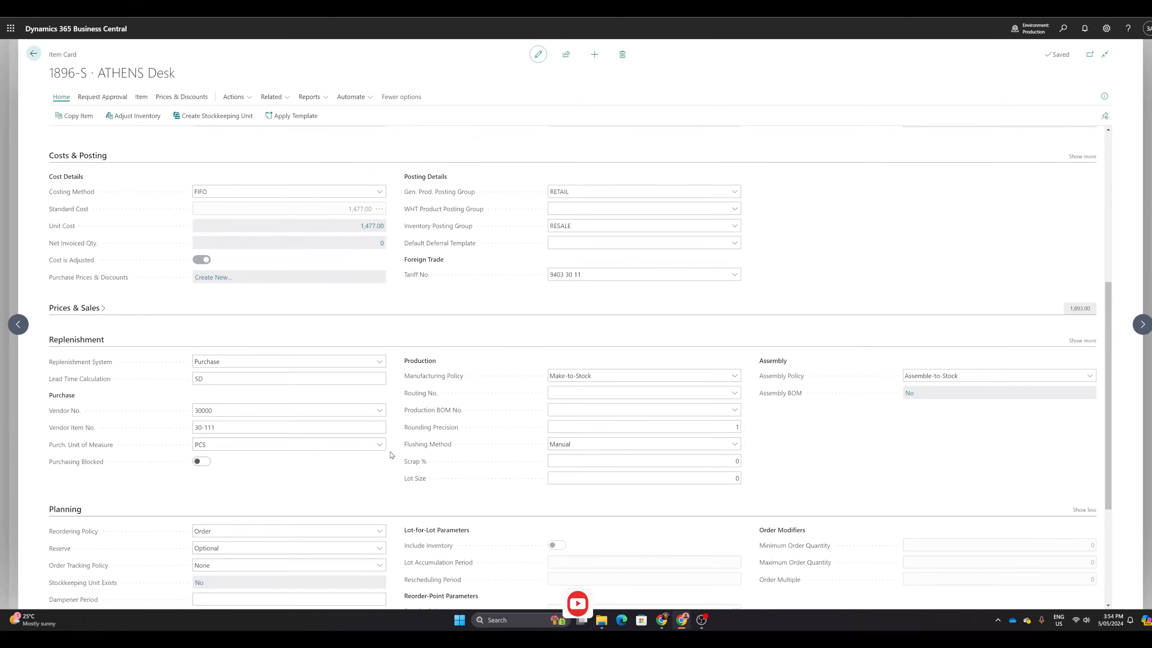
{"action": "scroll", "coordinate": [391, 455], "scroll_direction": "up", "scroll_amount": 6}
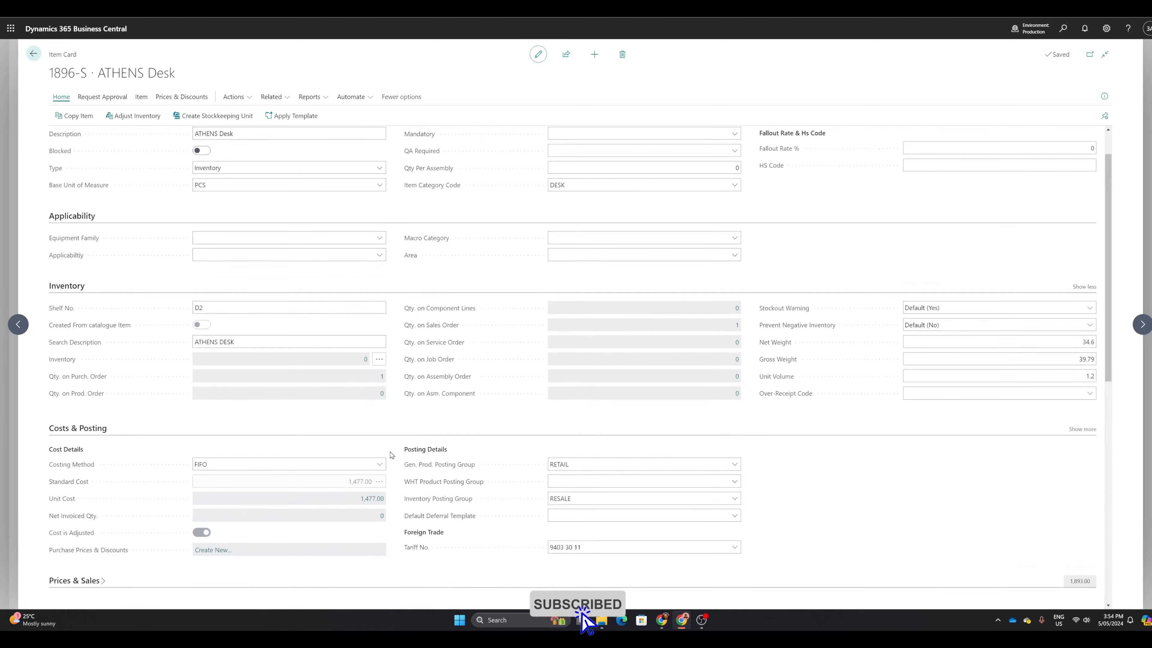
{"action": "scroll", "coordinate": [392, 455], "scroll_direction": "up", "scroll_amount": 1}
{"action": "left_click", "coordinate": [701, 619]}
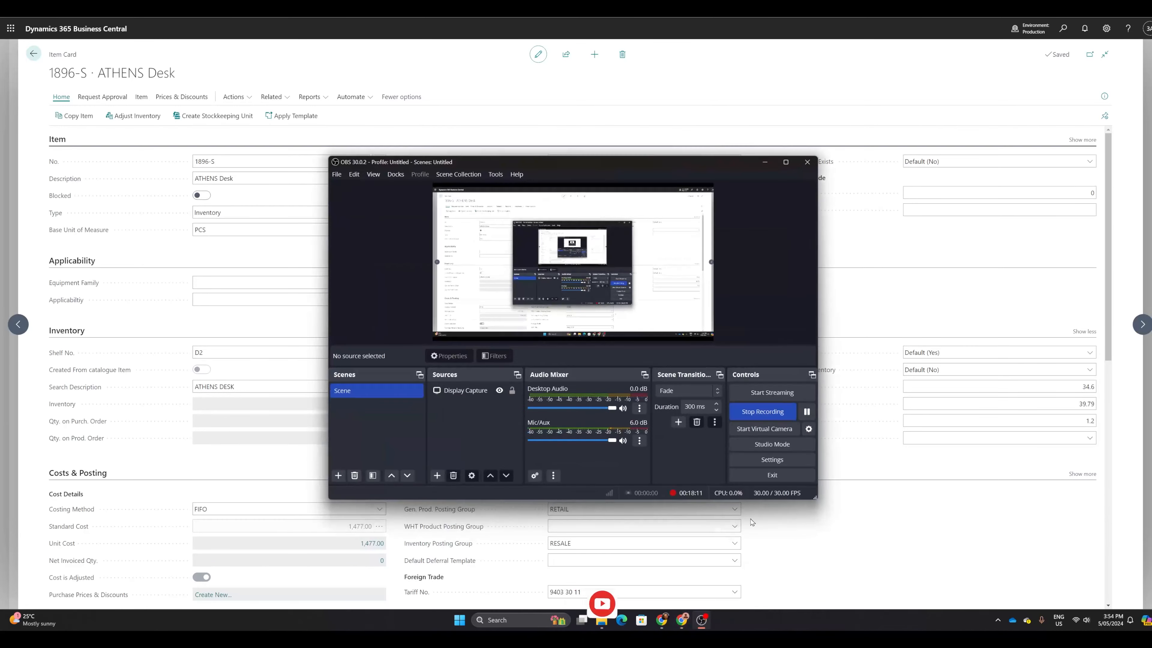